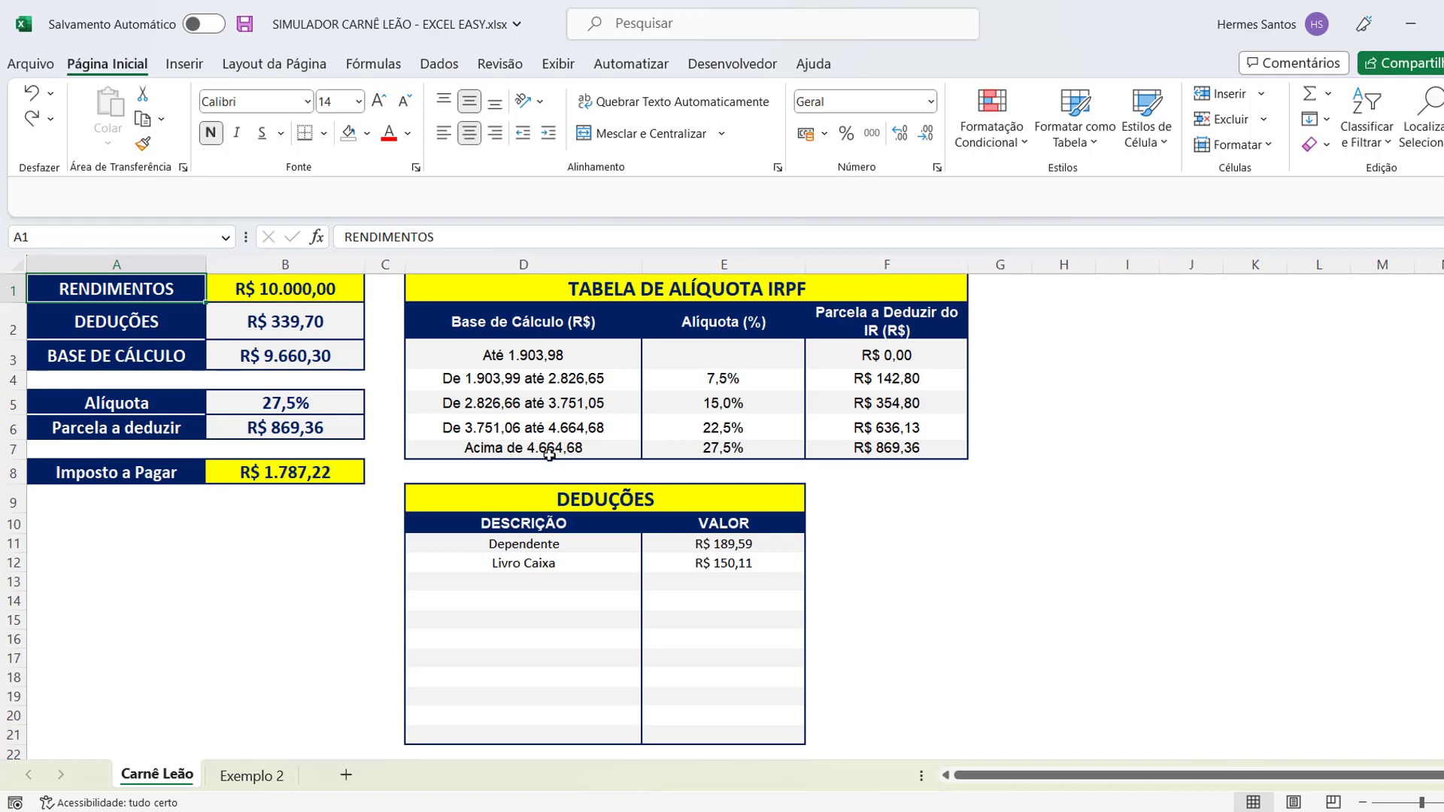
Switch to the Exemplo 2 sheet and select its RENDIMENTOS value in cell B1.
left_click(277, 297)
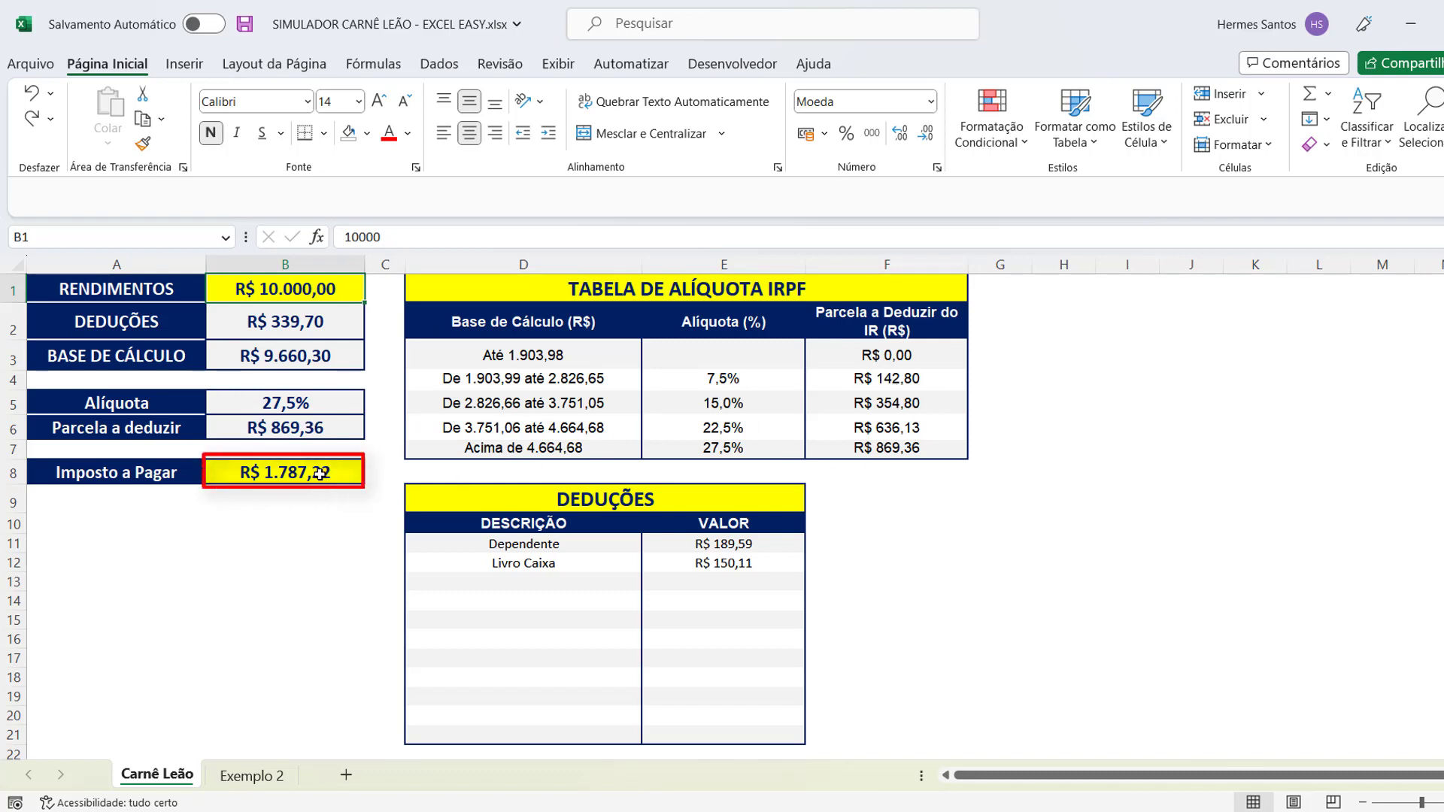
left_click(269, 778)
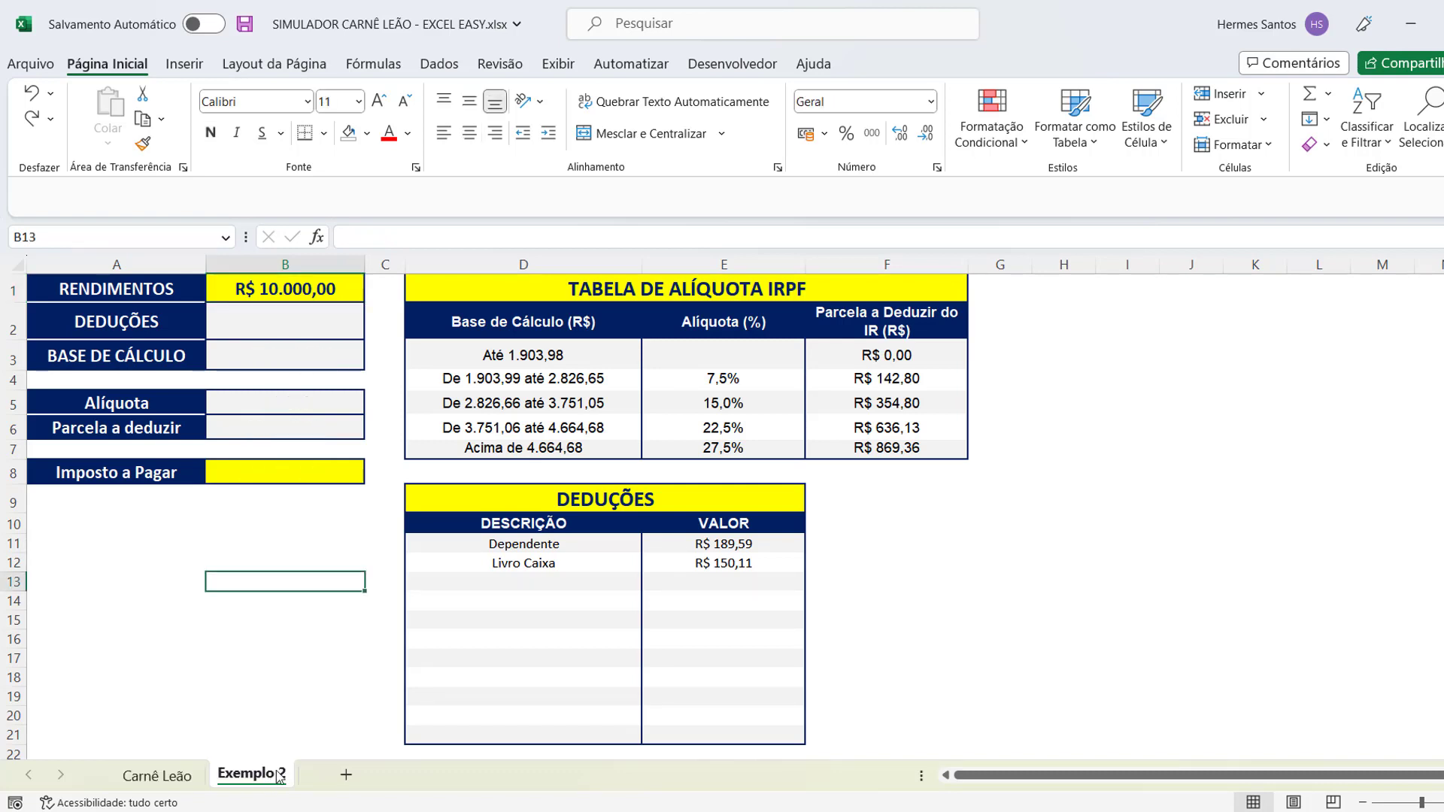
left_click(288, 293)
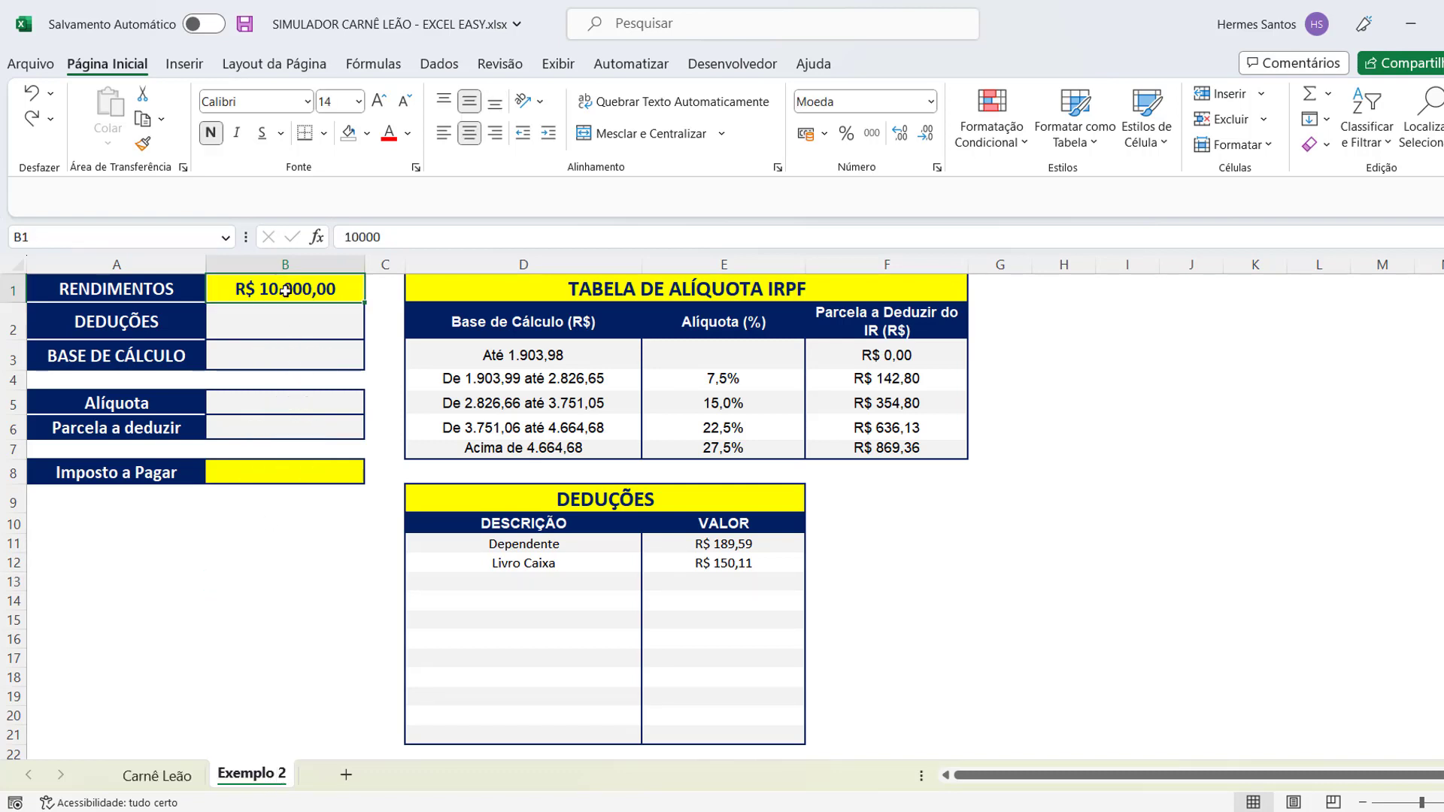
left_click(236, 585)
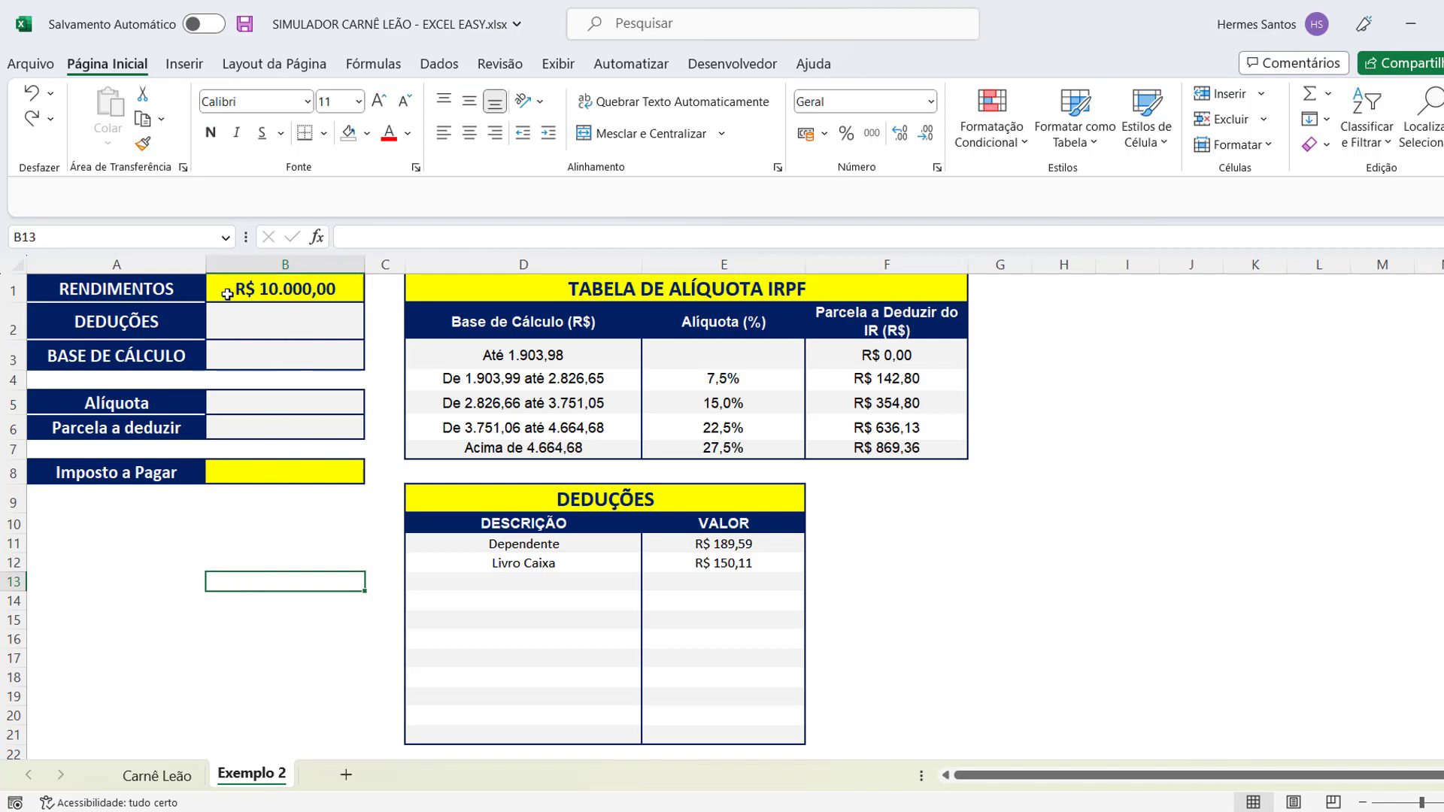
left_click(251, 290)
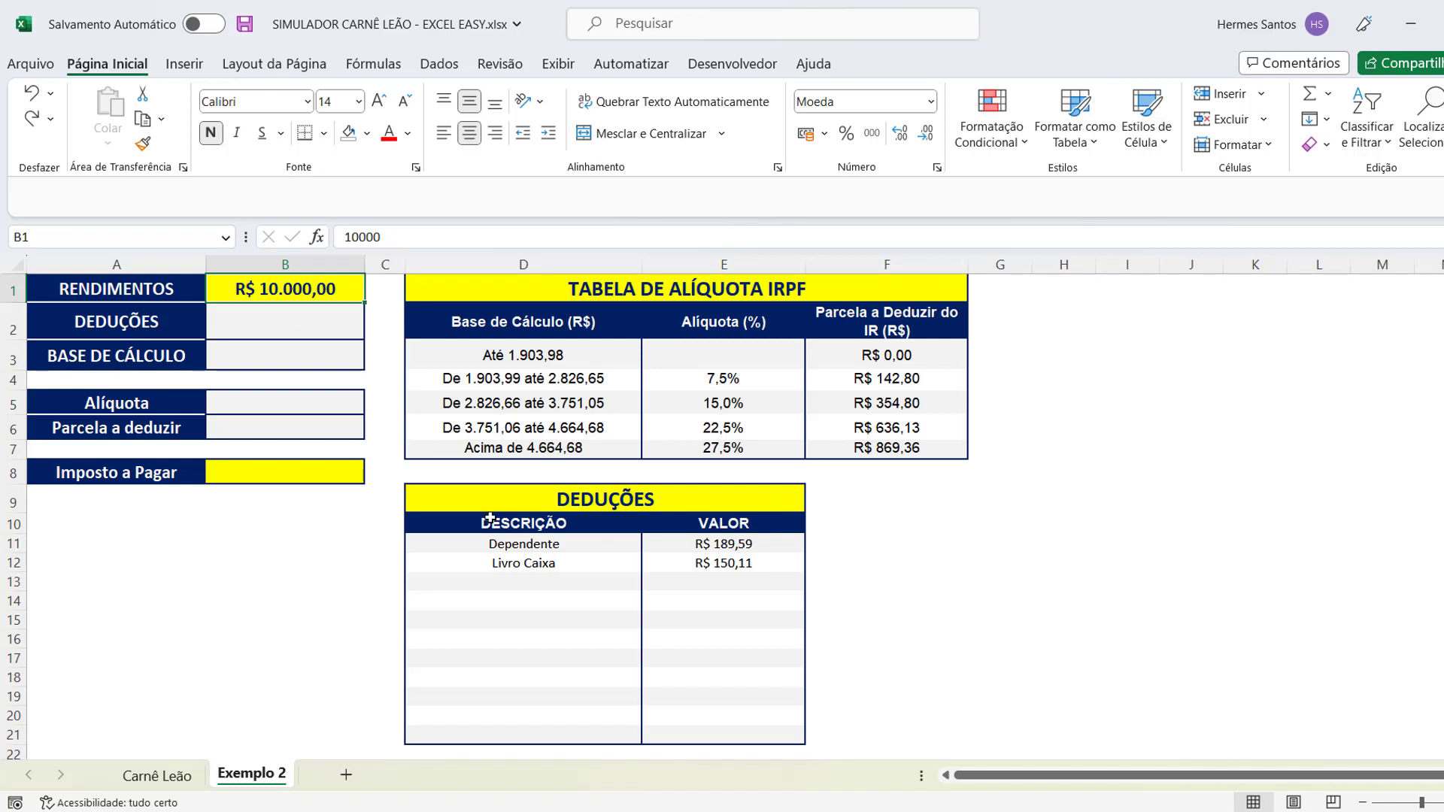
Examine the DEDUÇÕES table, covering its description and value entries and the blank rows for further deductions.
left_click_drag(474, 502, 690, 713)
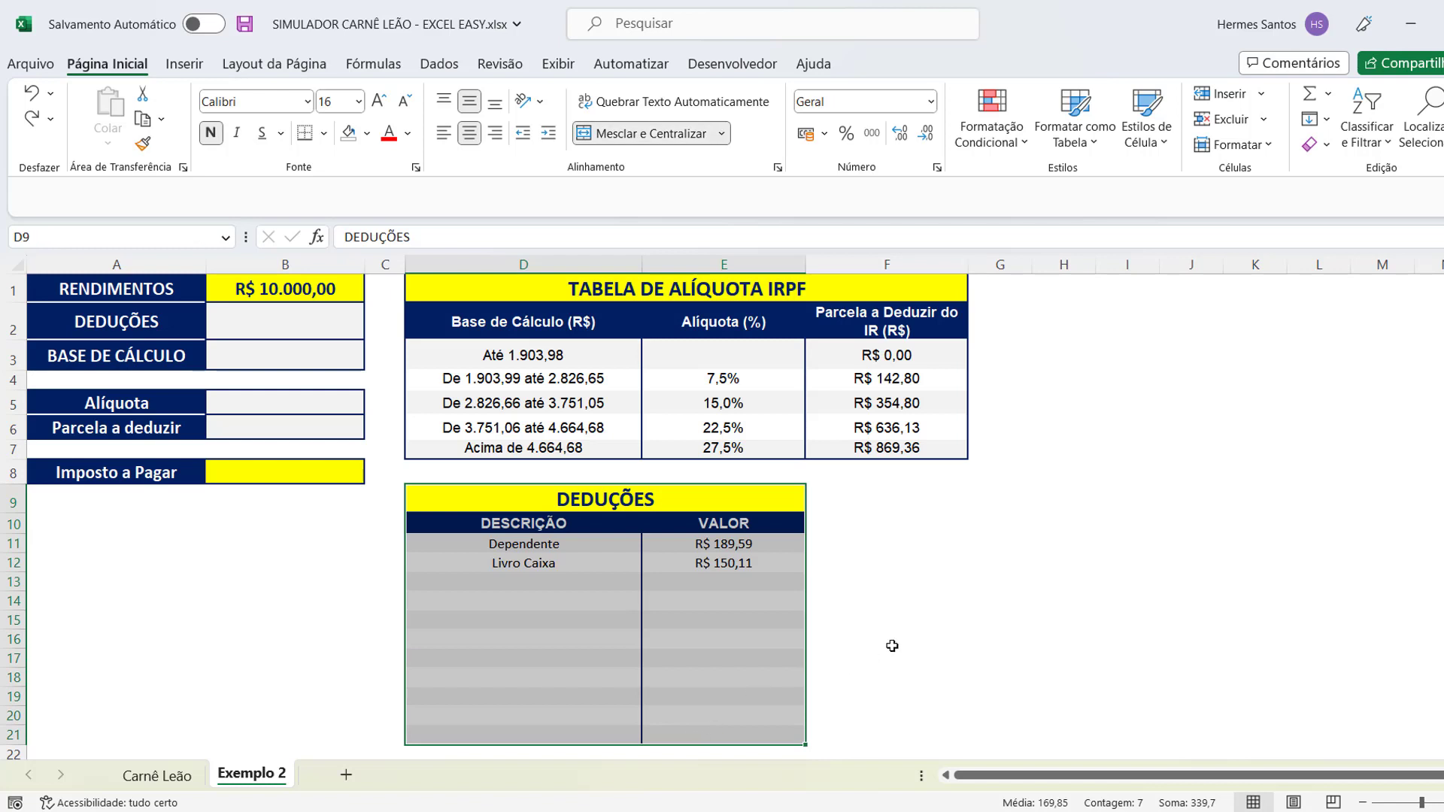
left_click(893, 644)
left_click_drag(532, 546, 719, 562)
left_click_drag(606, 581, 698, 596)
left_click(681, 643)
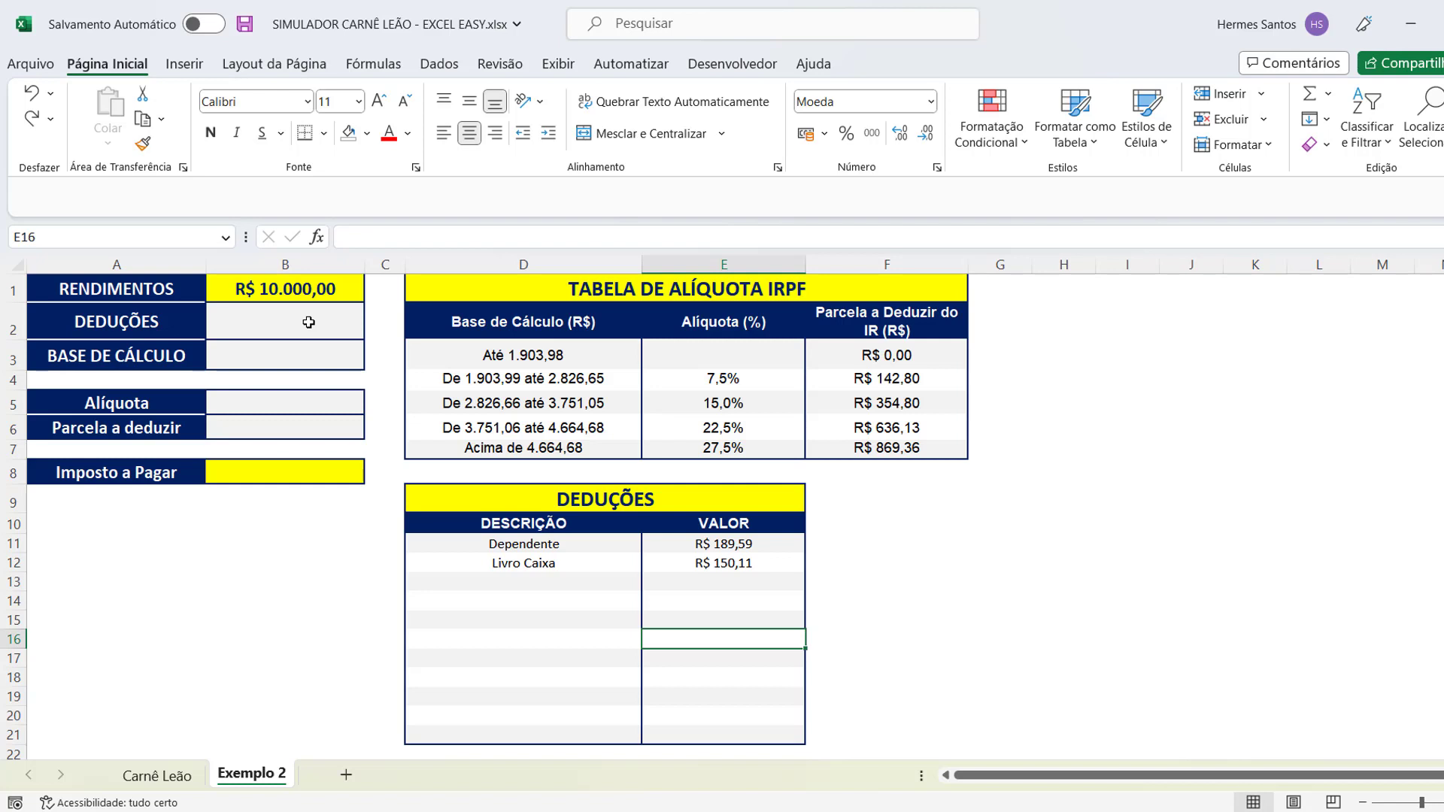
Enter =SOMA(E11:E21) in the DEDUÇÕES cell B2 to total the deduction values, and centre the cell horizontally.
left_click(308, 322)
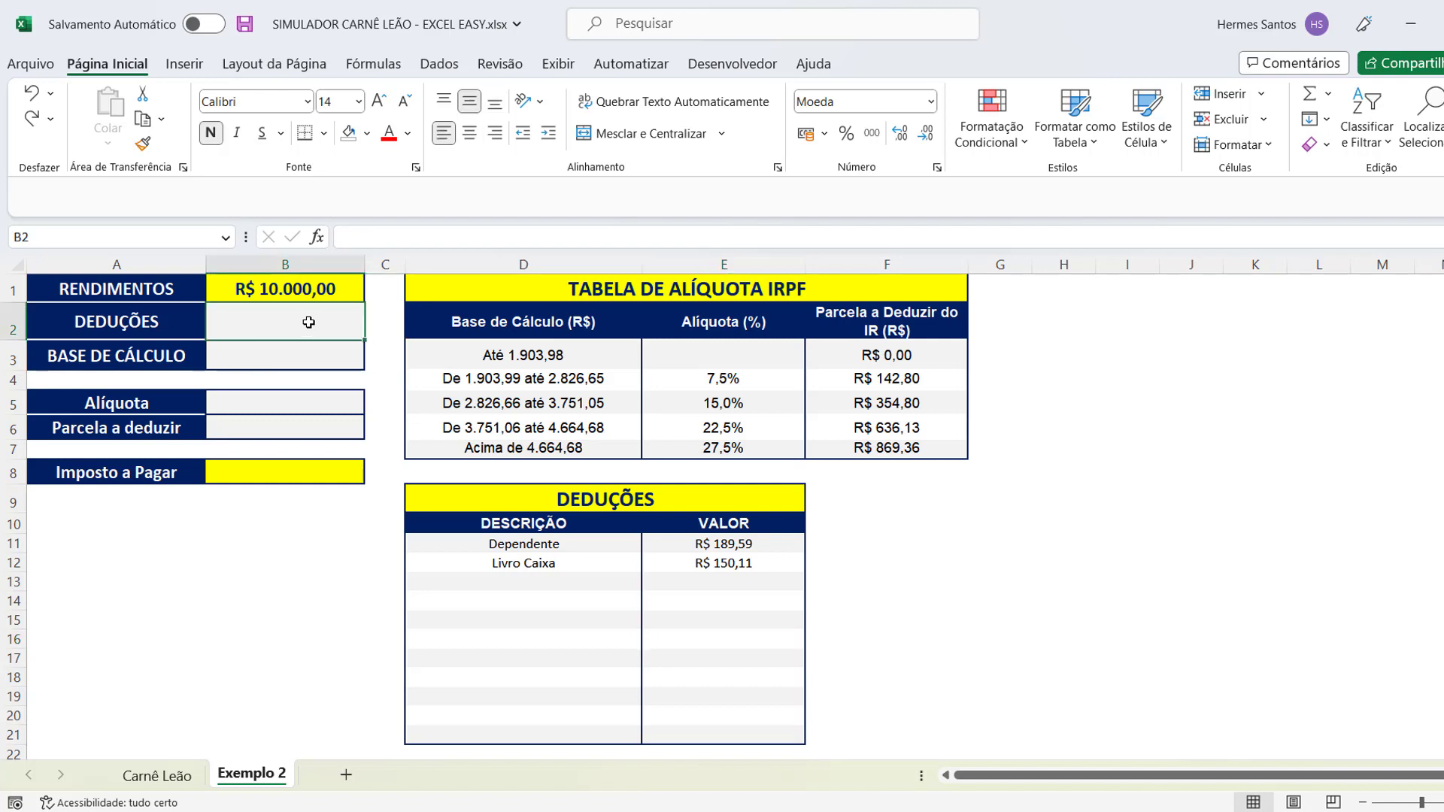
double_click(310, 324)
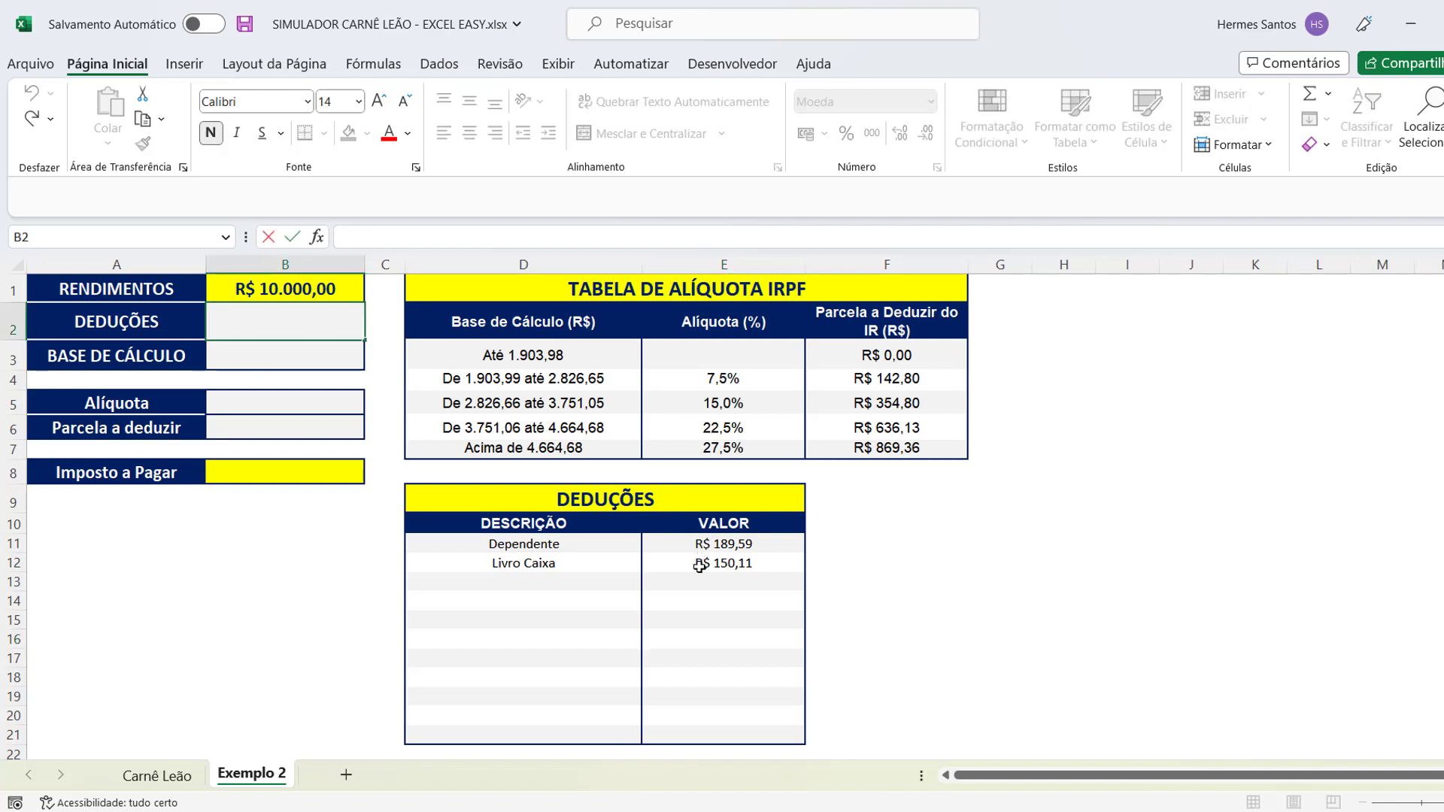
type("=SOMA(")
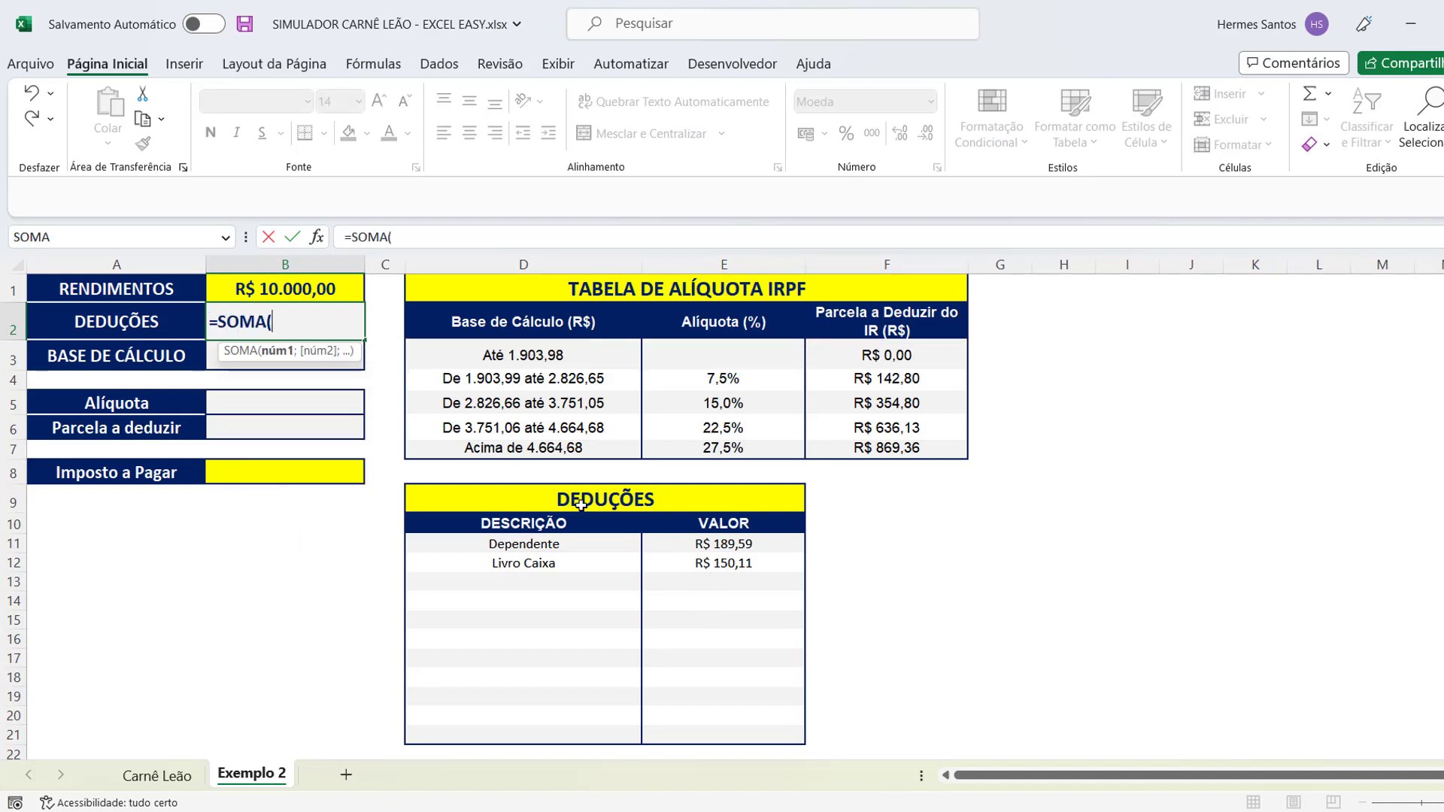
left_click_drag(736, 547, 718, 737)
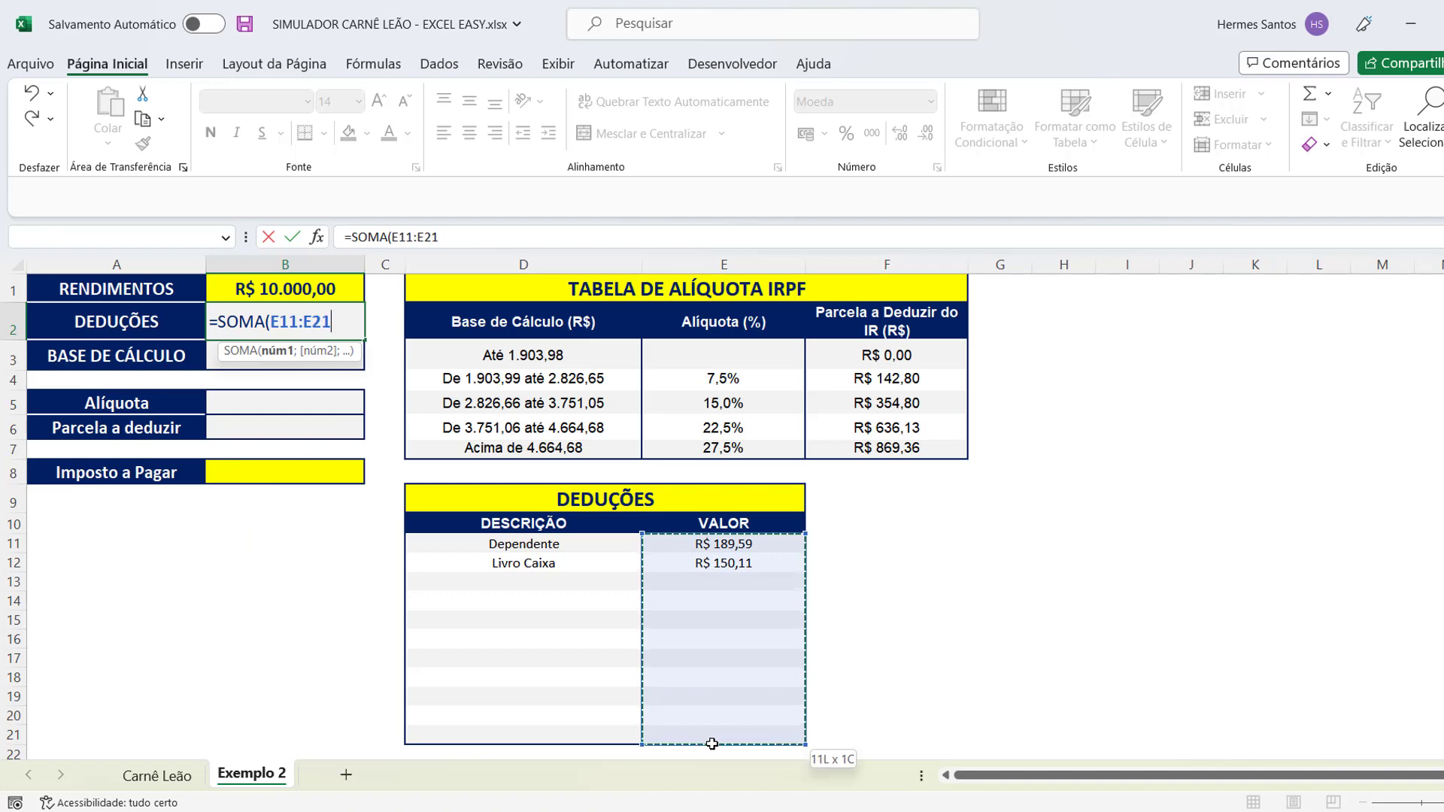
left_click(484, 236)
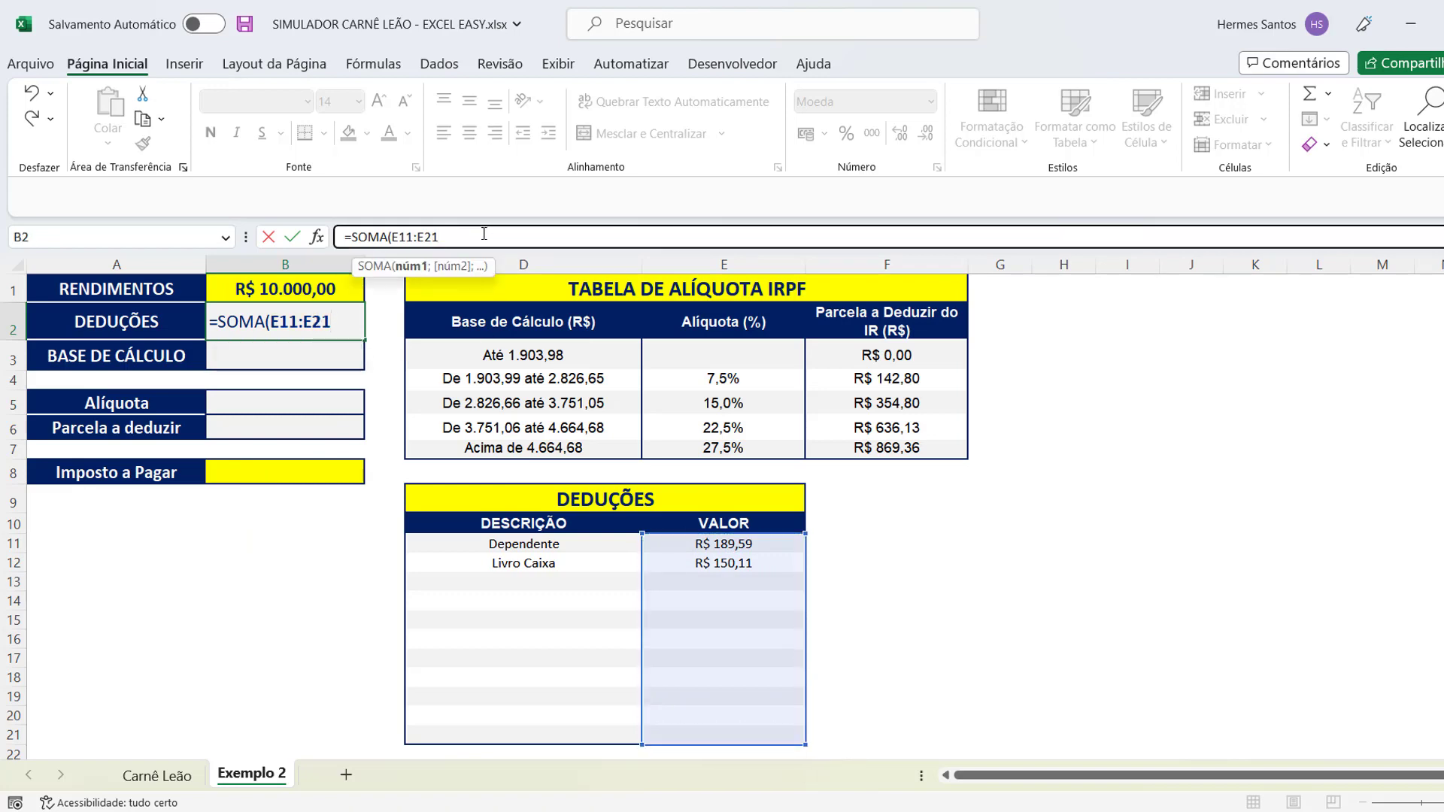
type(")")
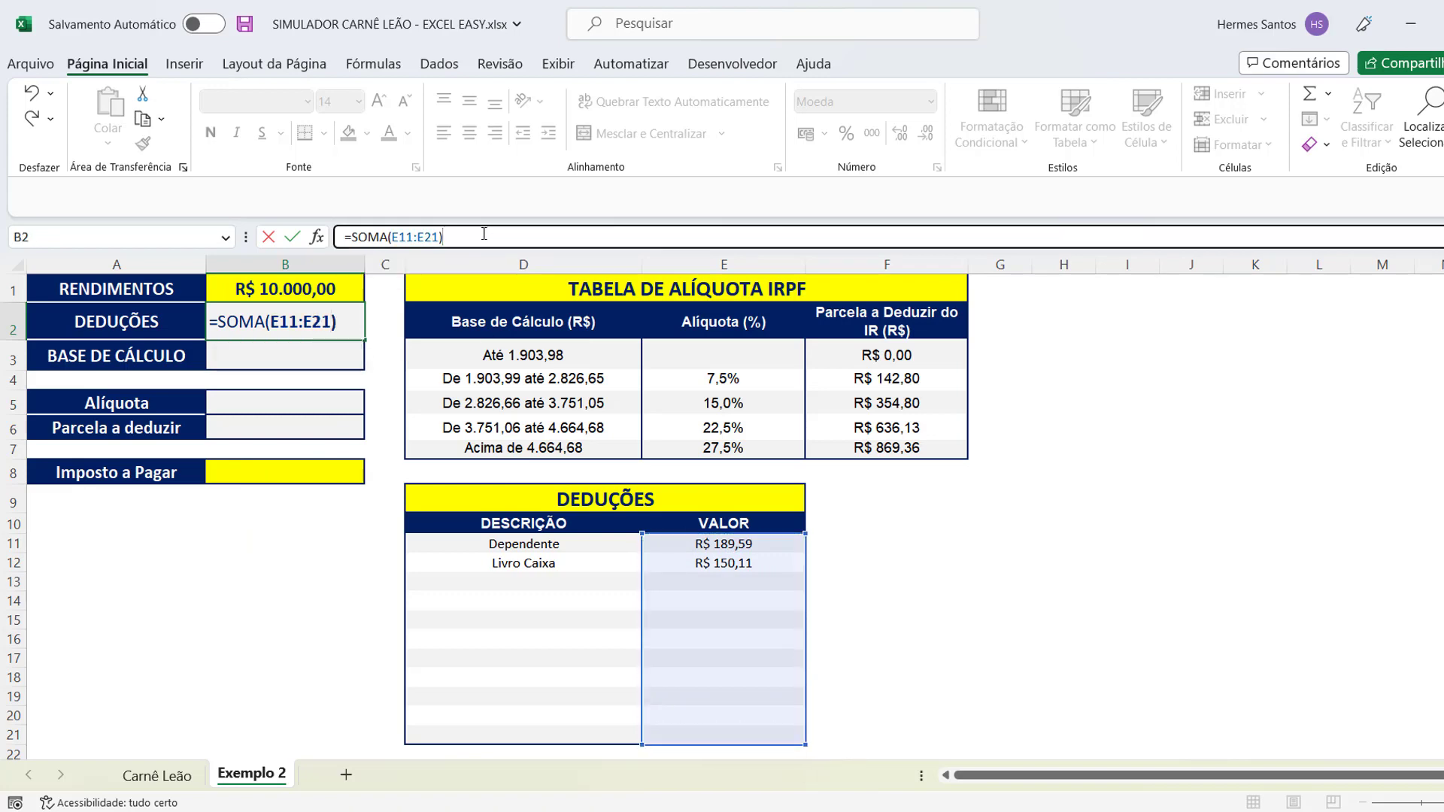
key("Return")
left_click(307, 312)
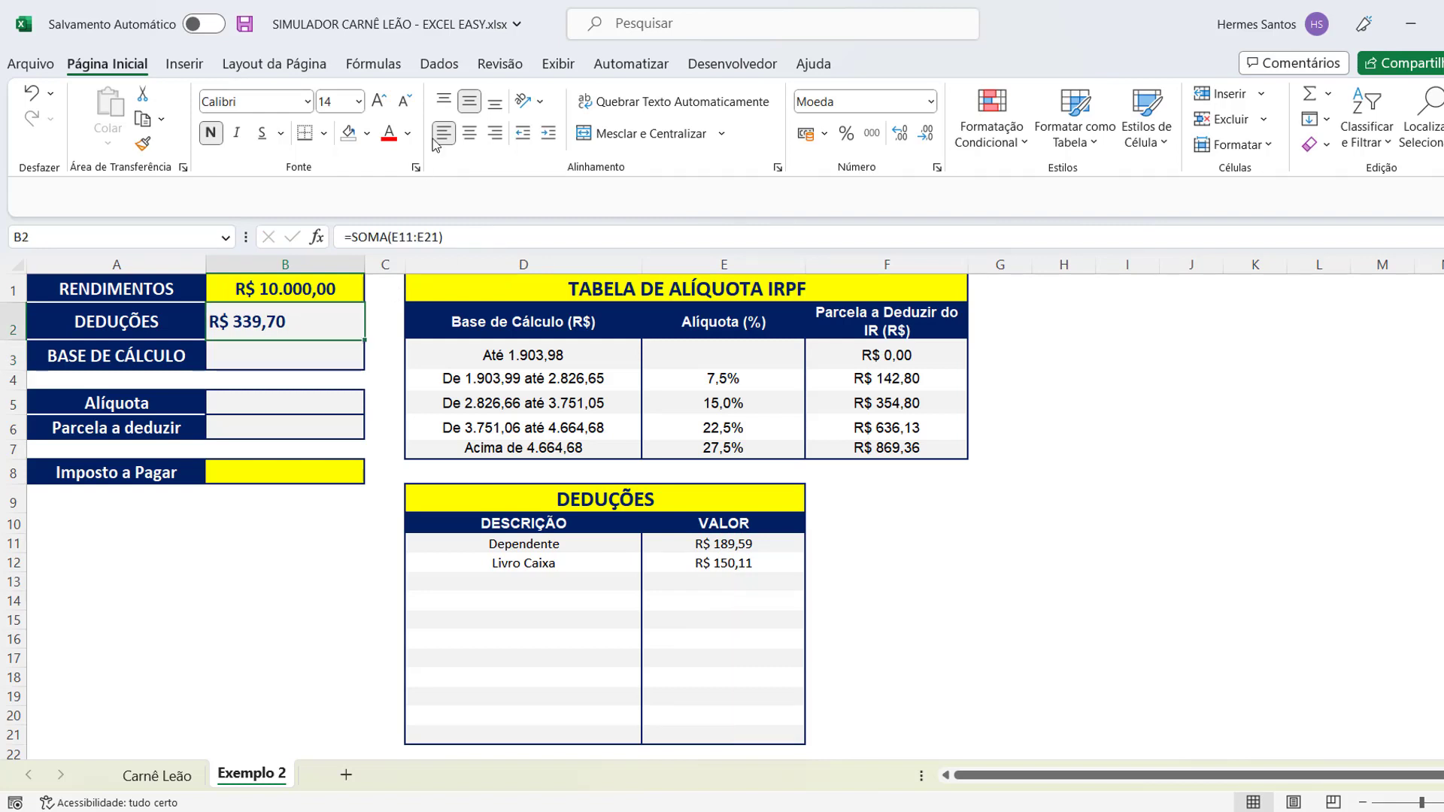
left_click(469, 133)
Enter =B1-B2 in the BASE DE CÁLCULO cell B3 to subtract deductions from income, and centre the cell horizontally.
left_click(252, 362)
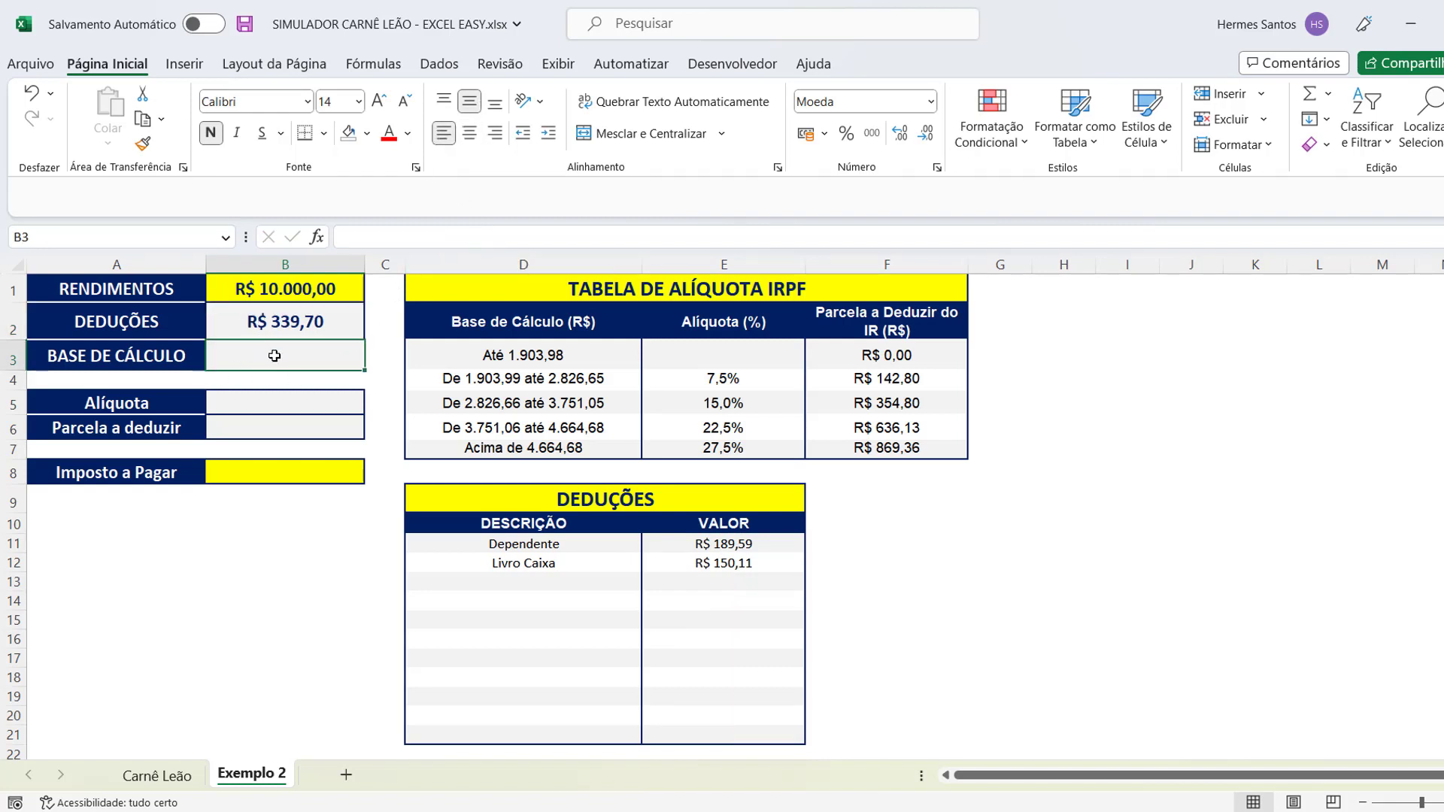
type("=")
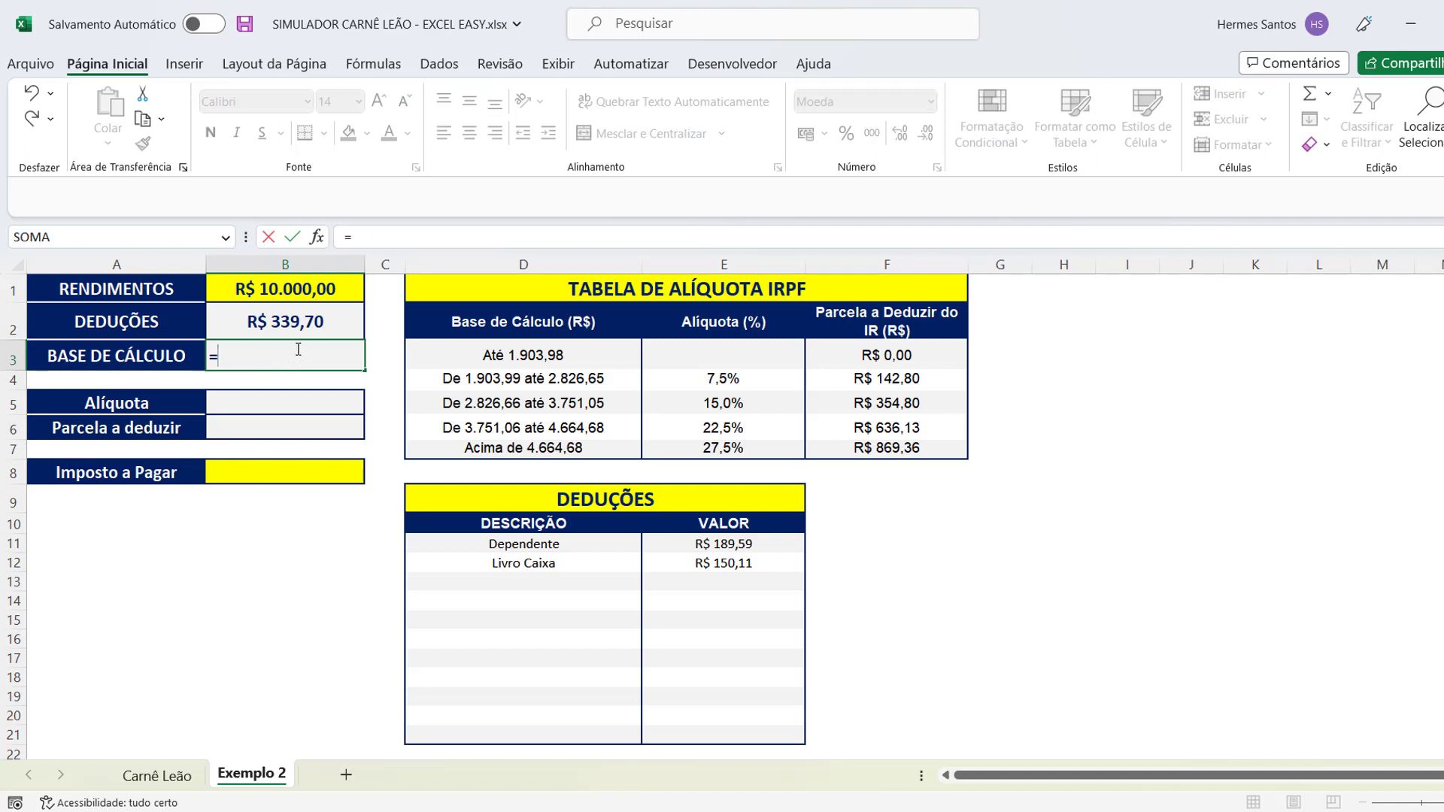
left_click(278, 289)
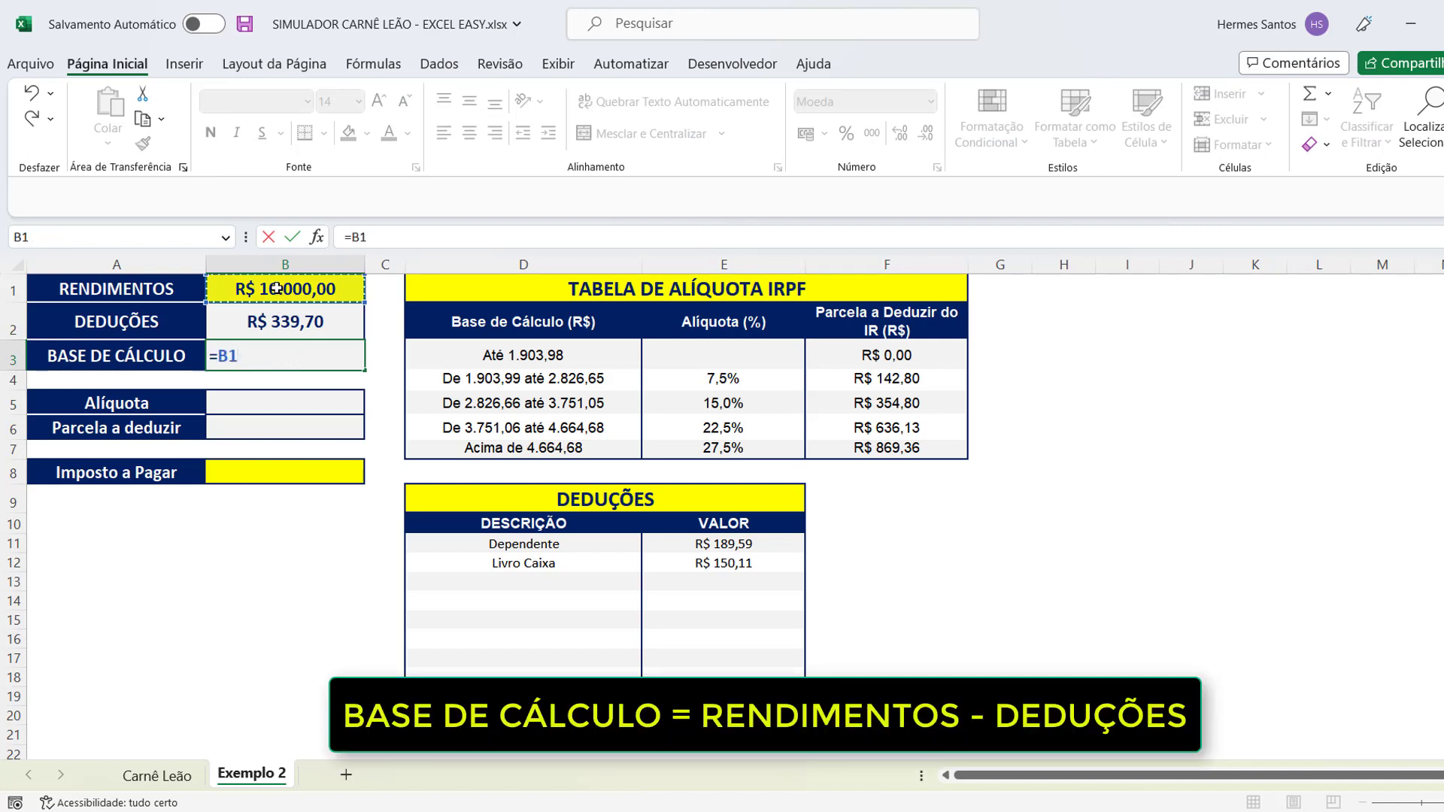
type("-")
left_click(282, 321)
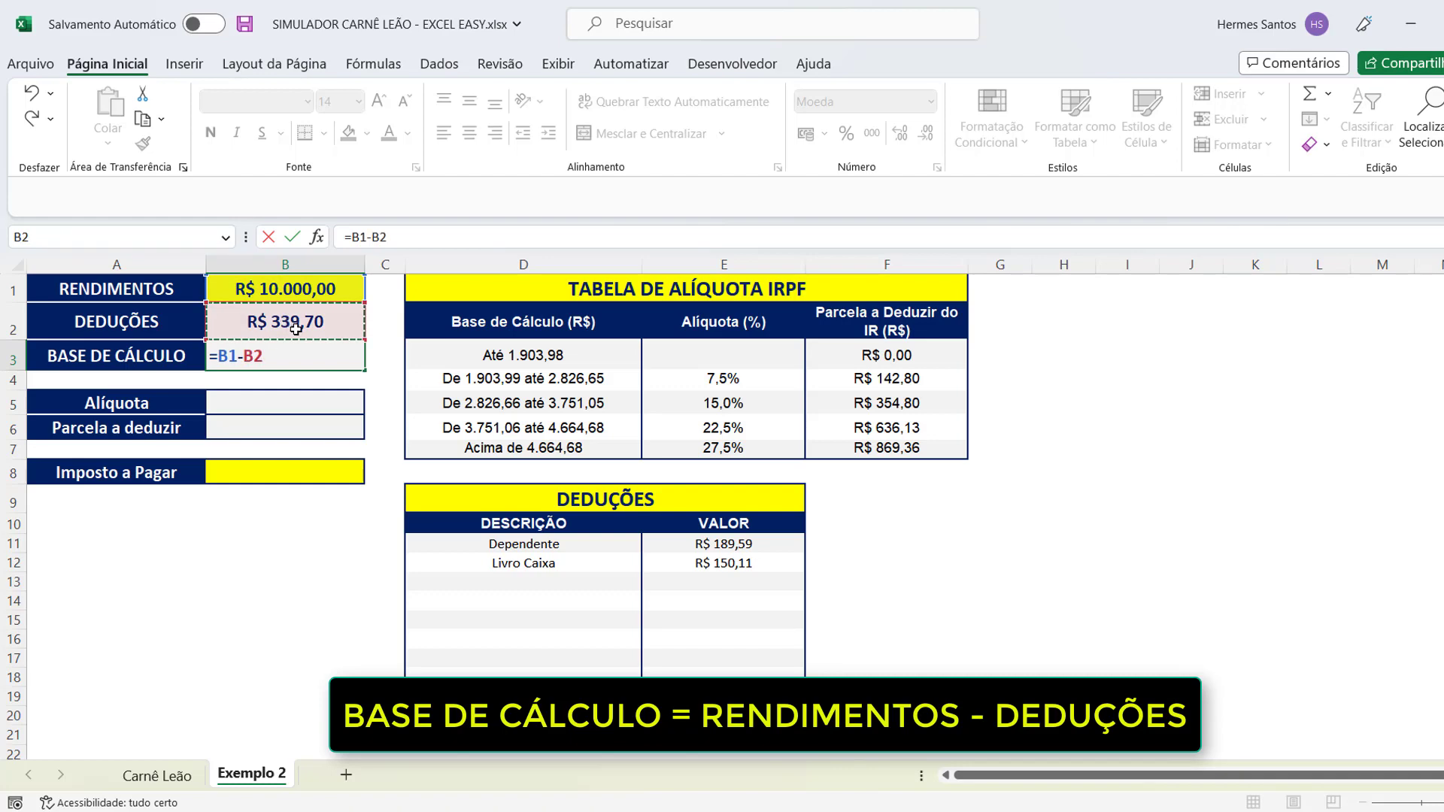
key("Return")
left_click(287, 361)
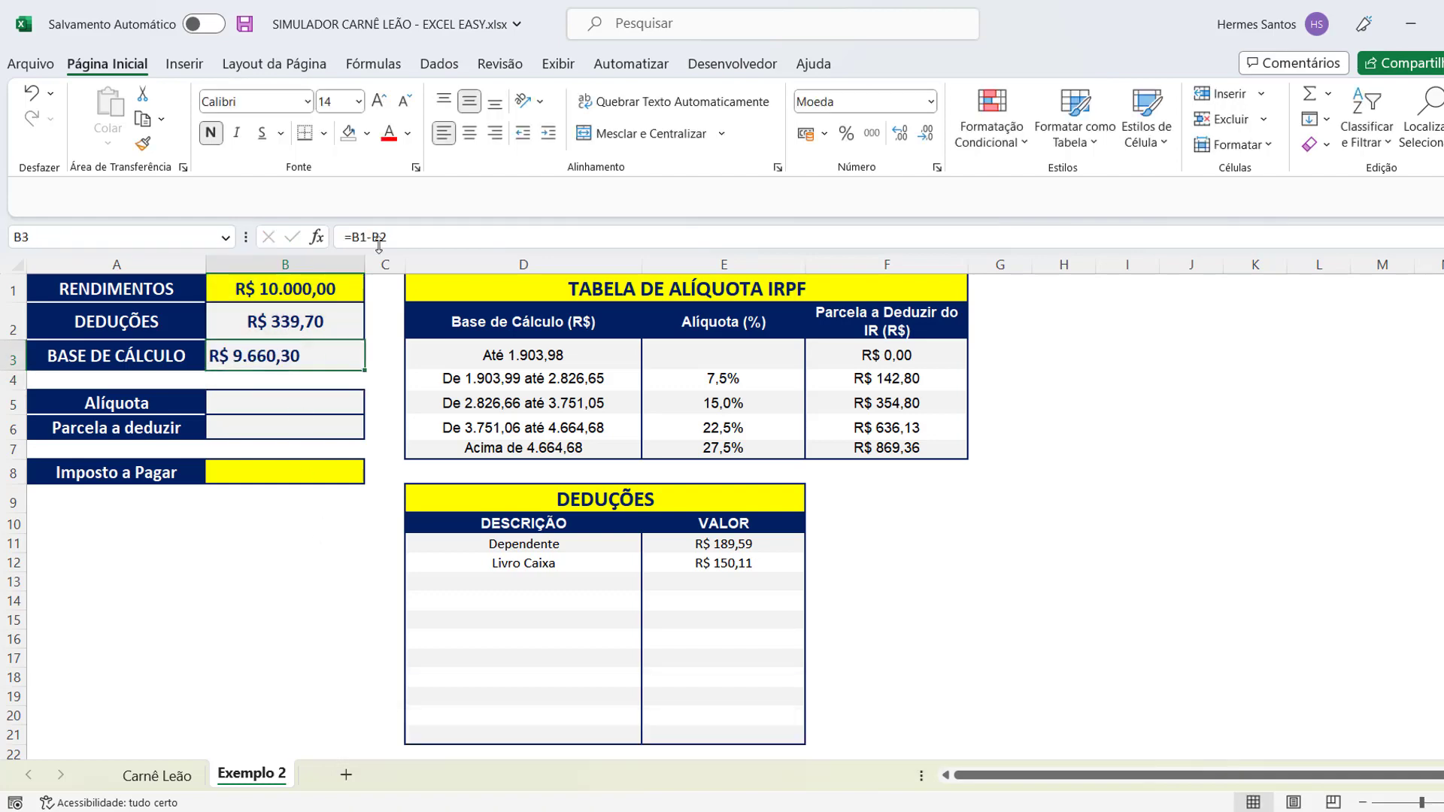
left_click(470, 134)
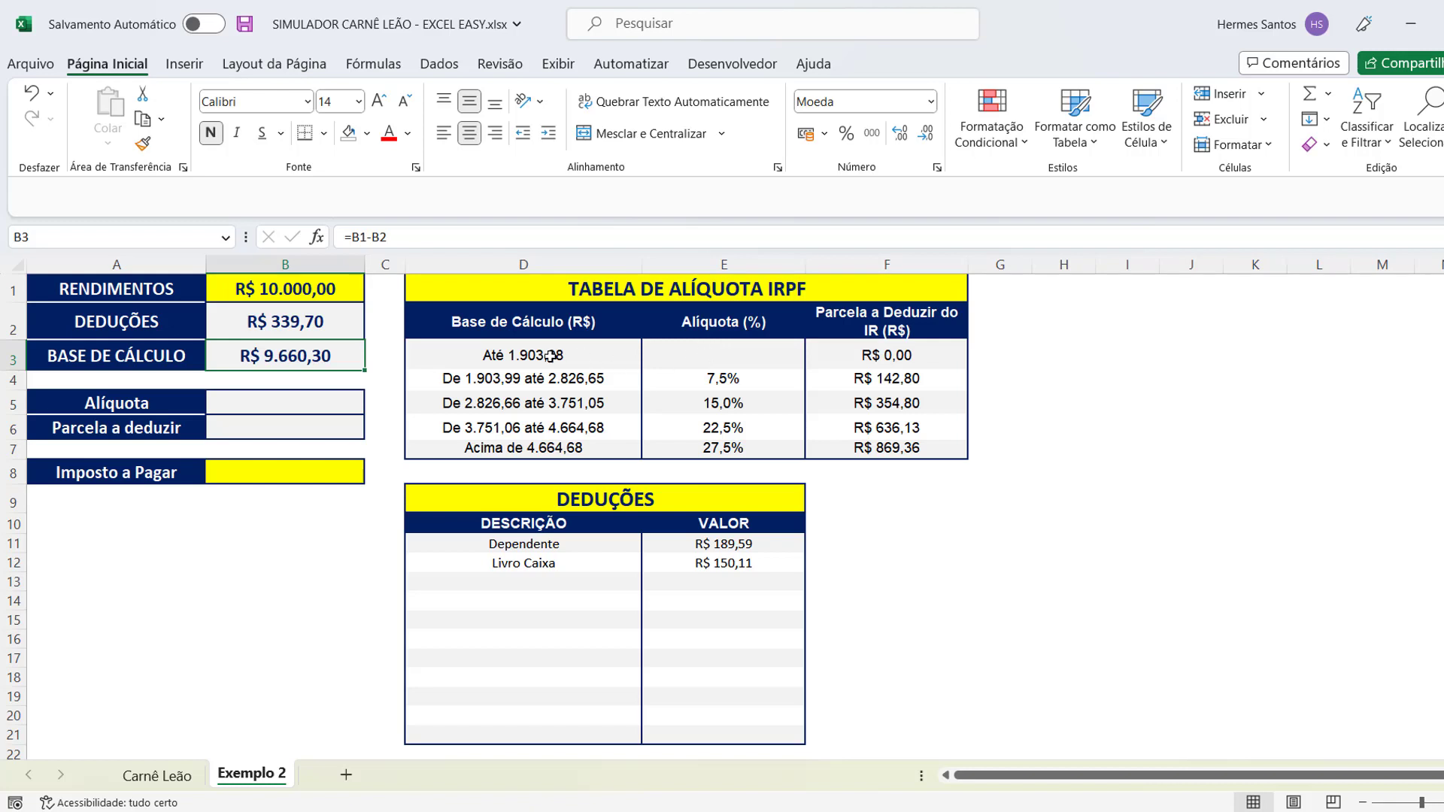
Examine the TABELA DE ALÍQUOTA IRPF row by row, matching each calculation-base bracket with its rate and its portion to deduct.
left_click_drag(530, 358, 888, 448)
left_click(1000, 521)
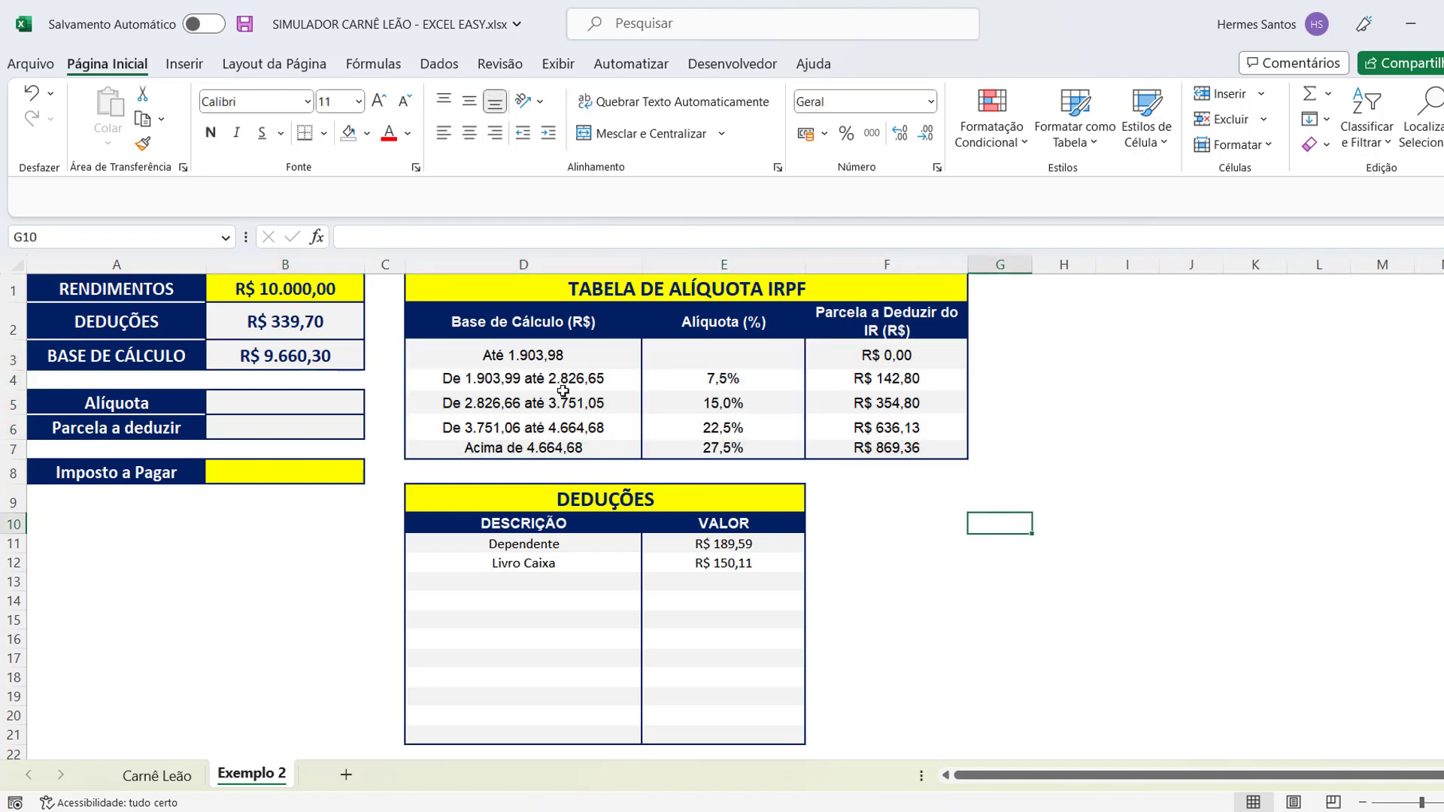
left_click_drag(672, 354, 721, 448)
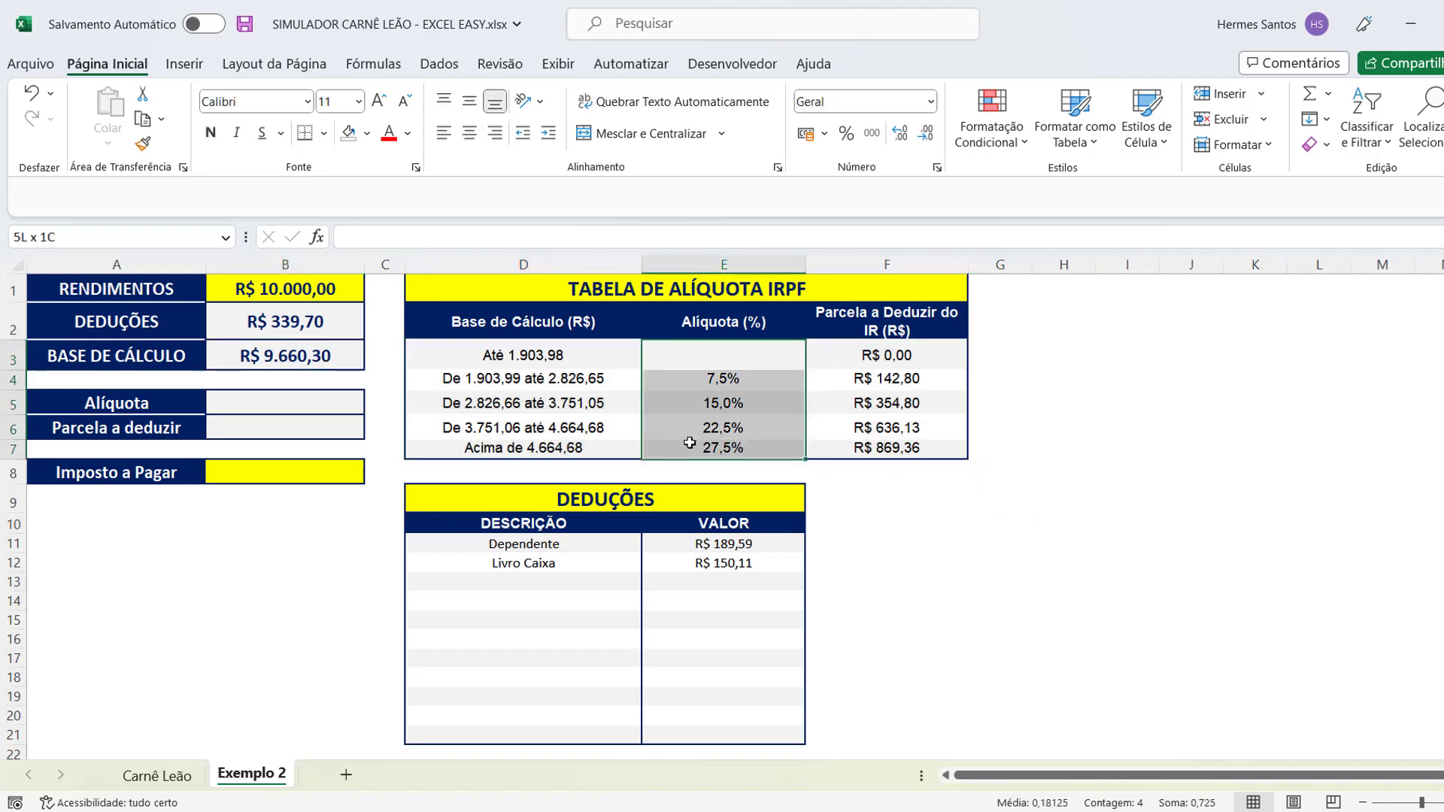
left_click(279, 354)
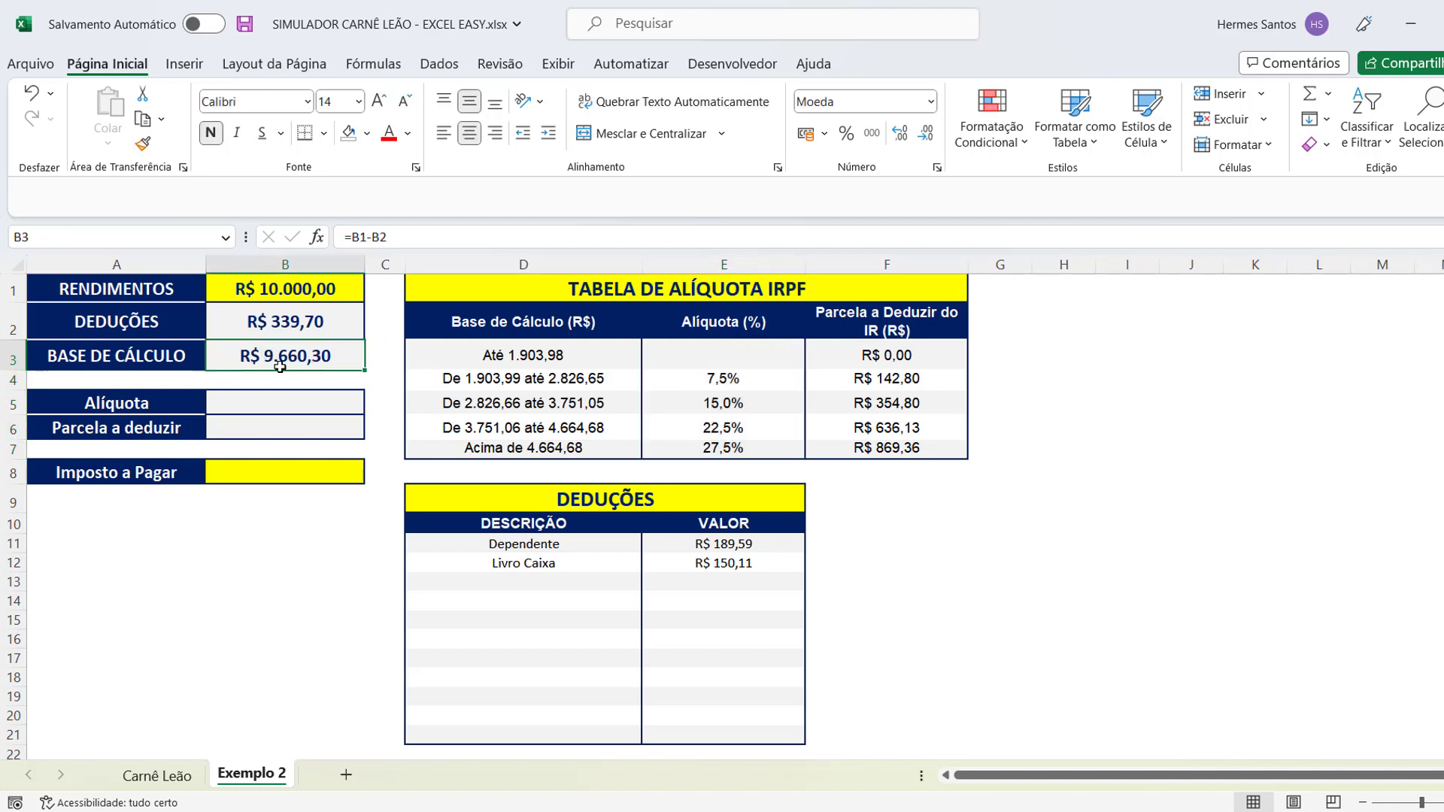
left_click(529, 354)
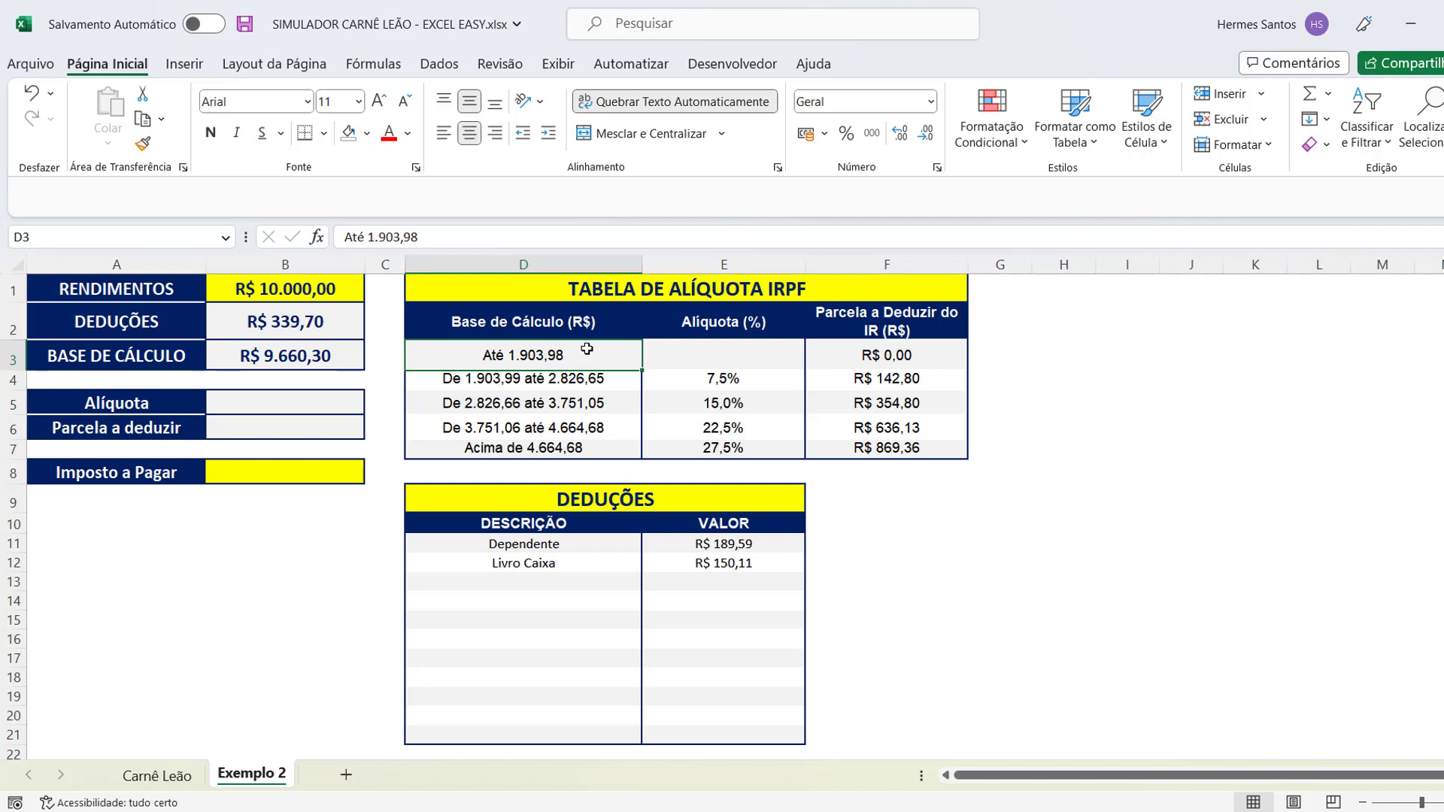
left_click(686, 355)
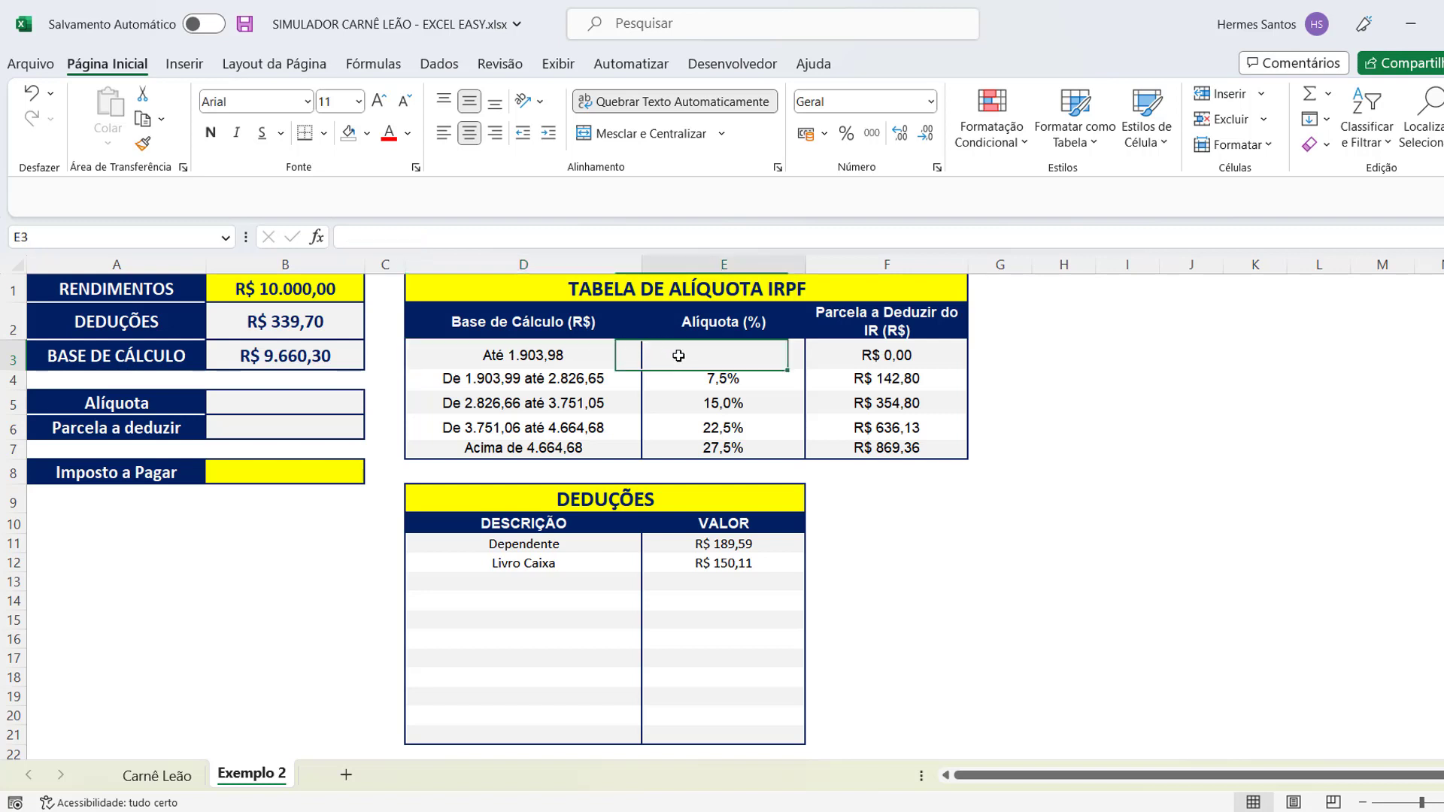
left_click(885, 354)
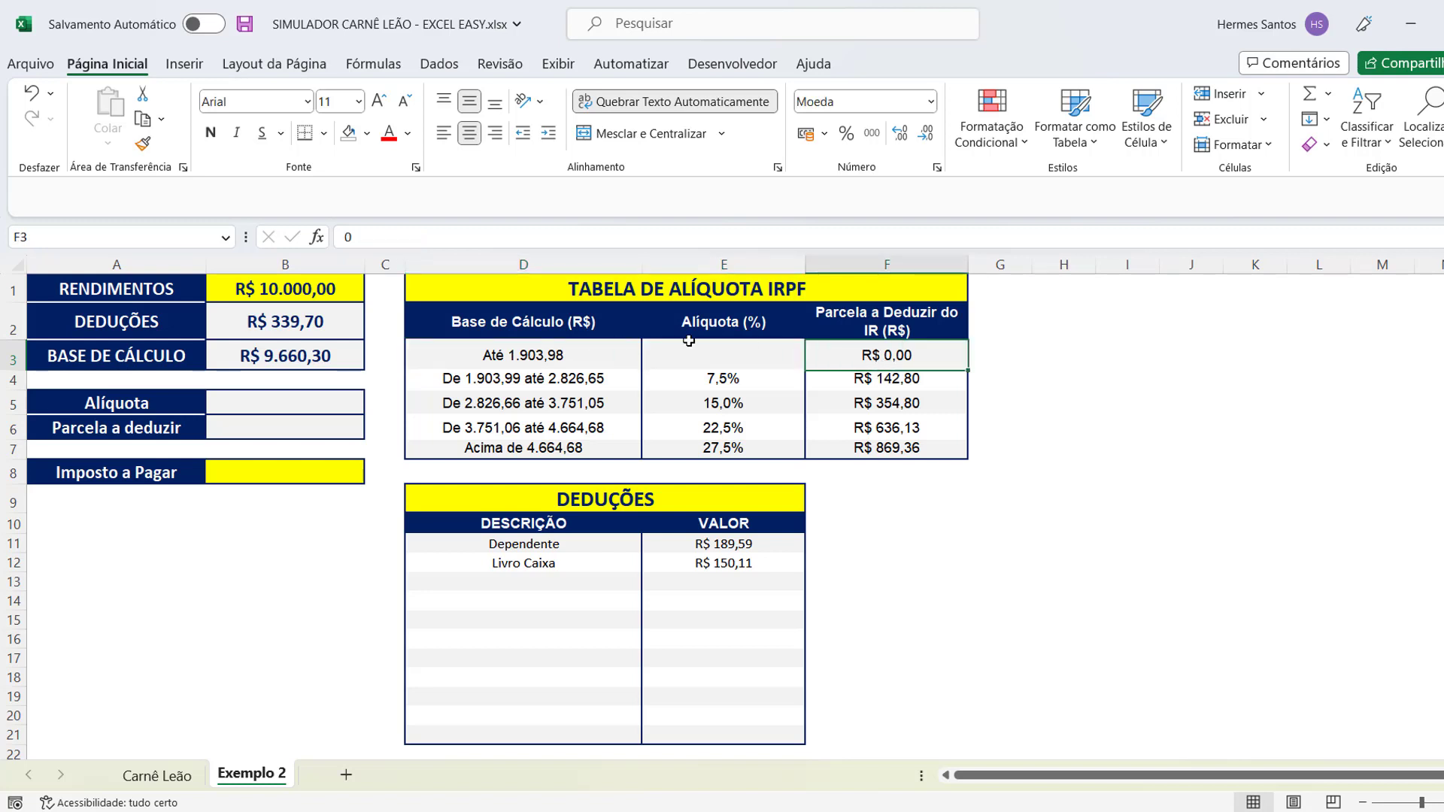
left_click(470, 379)
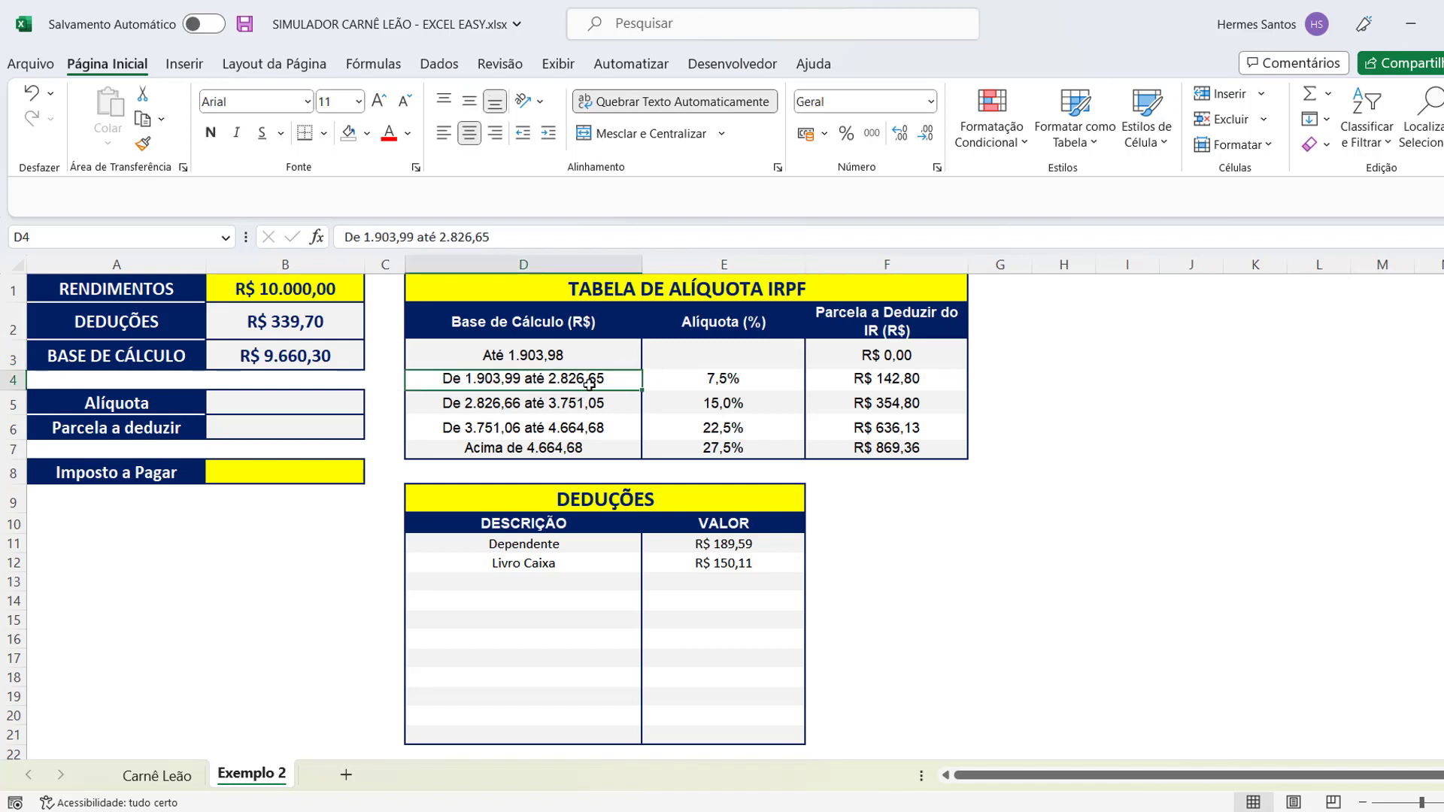
left_click(683, 386)
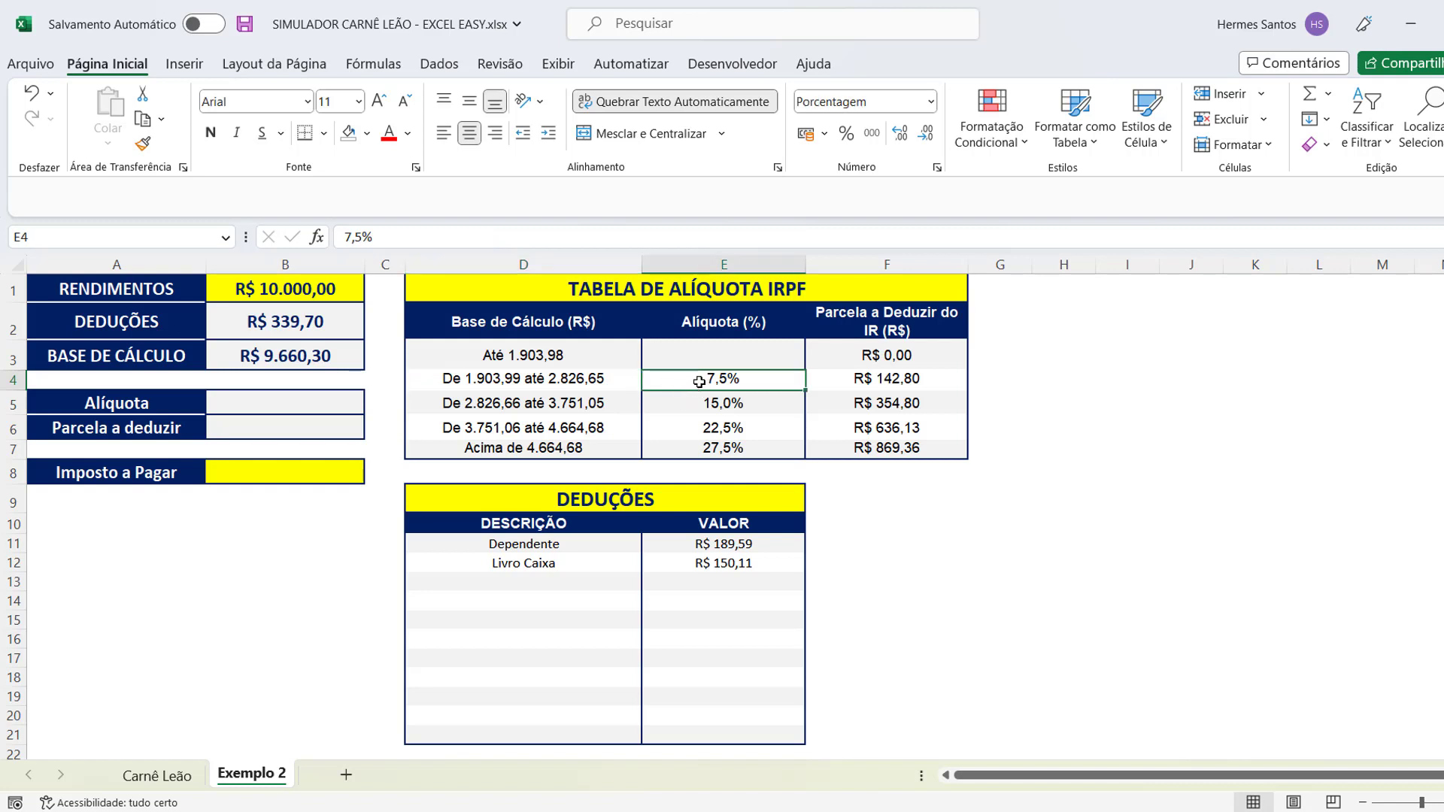
left_click(879, 379)
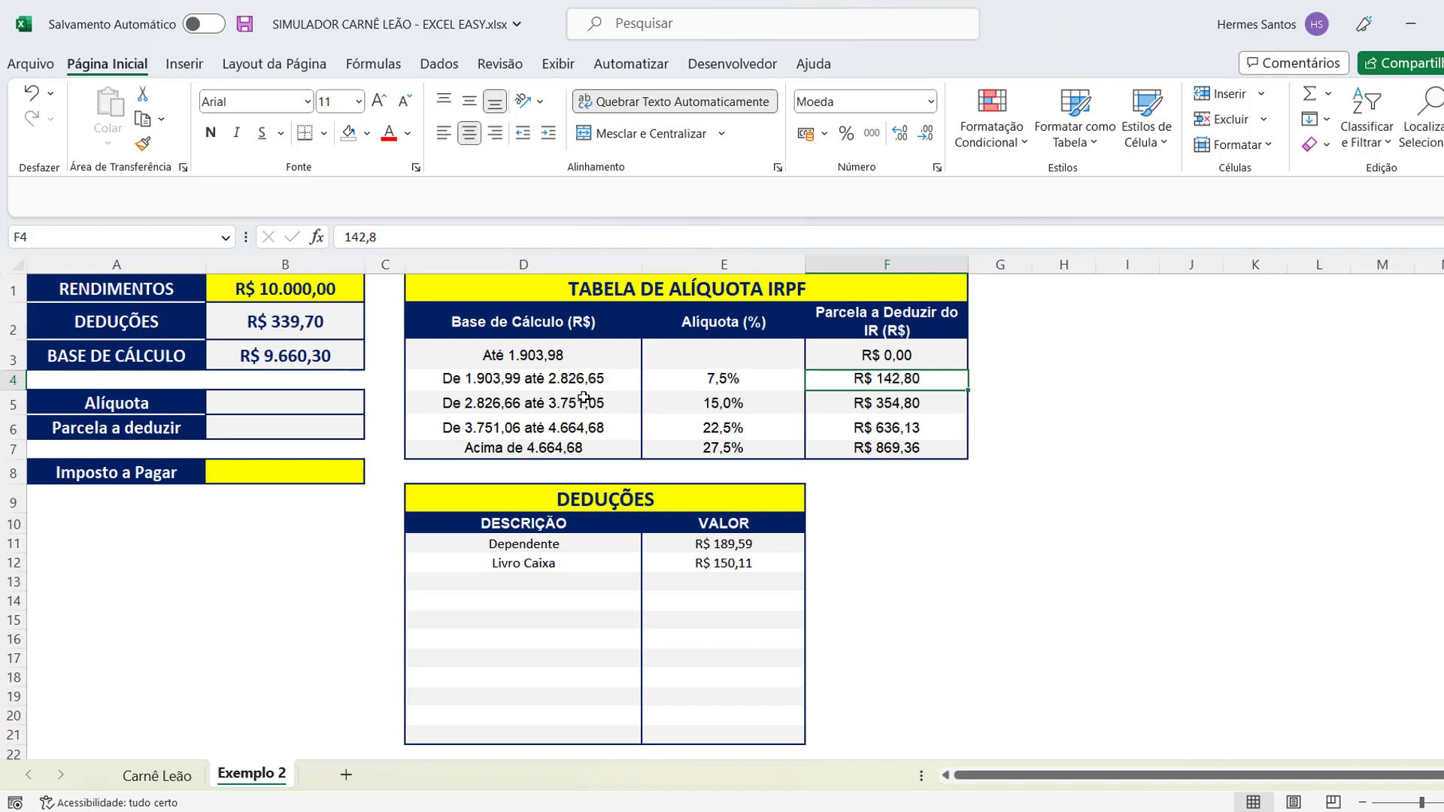
left_click(560, 405)
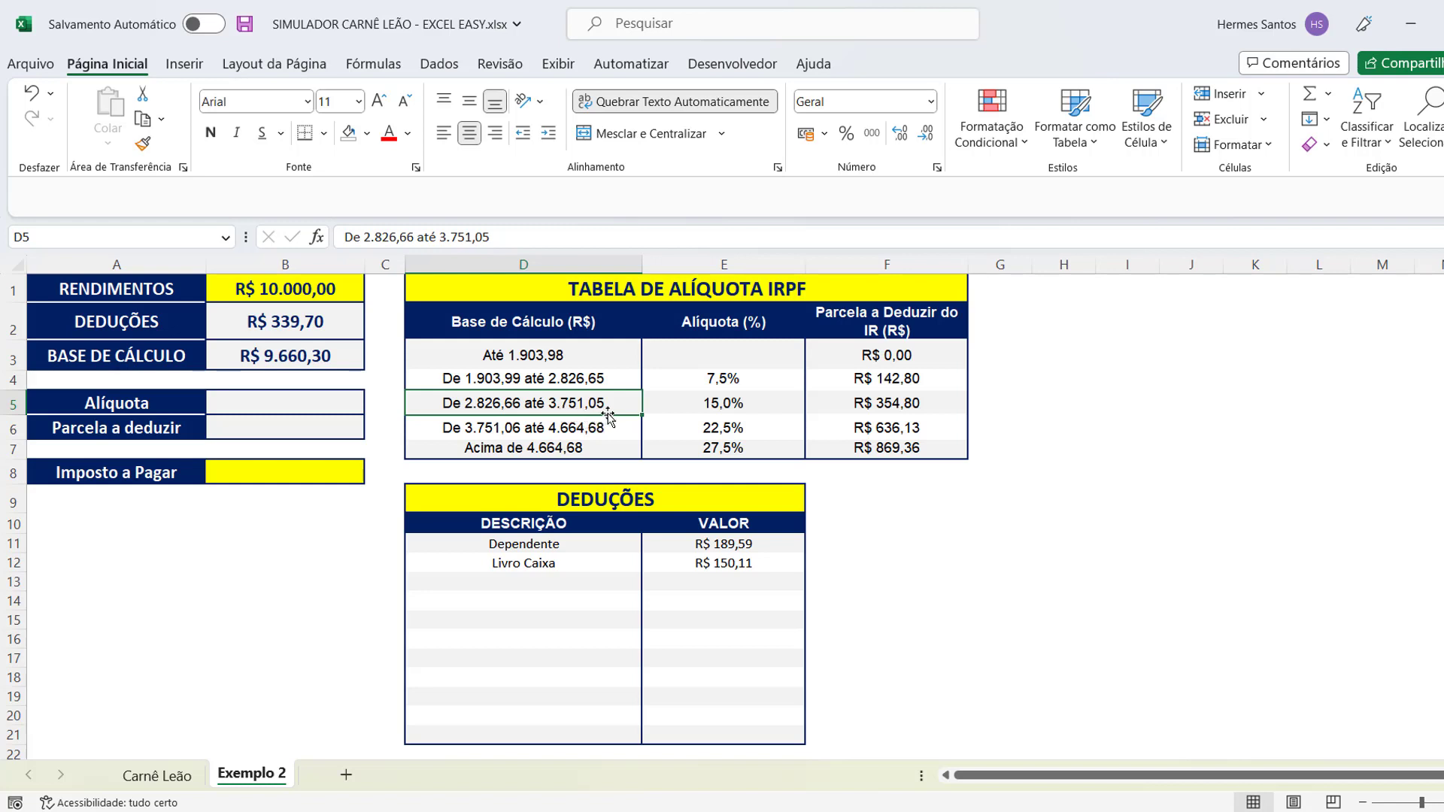
left_click(722, 410)
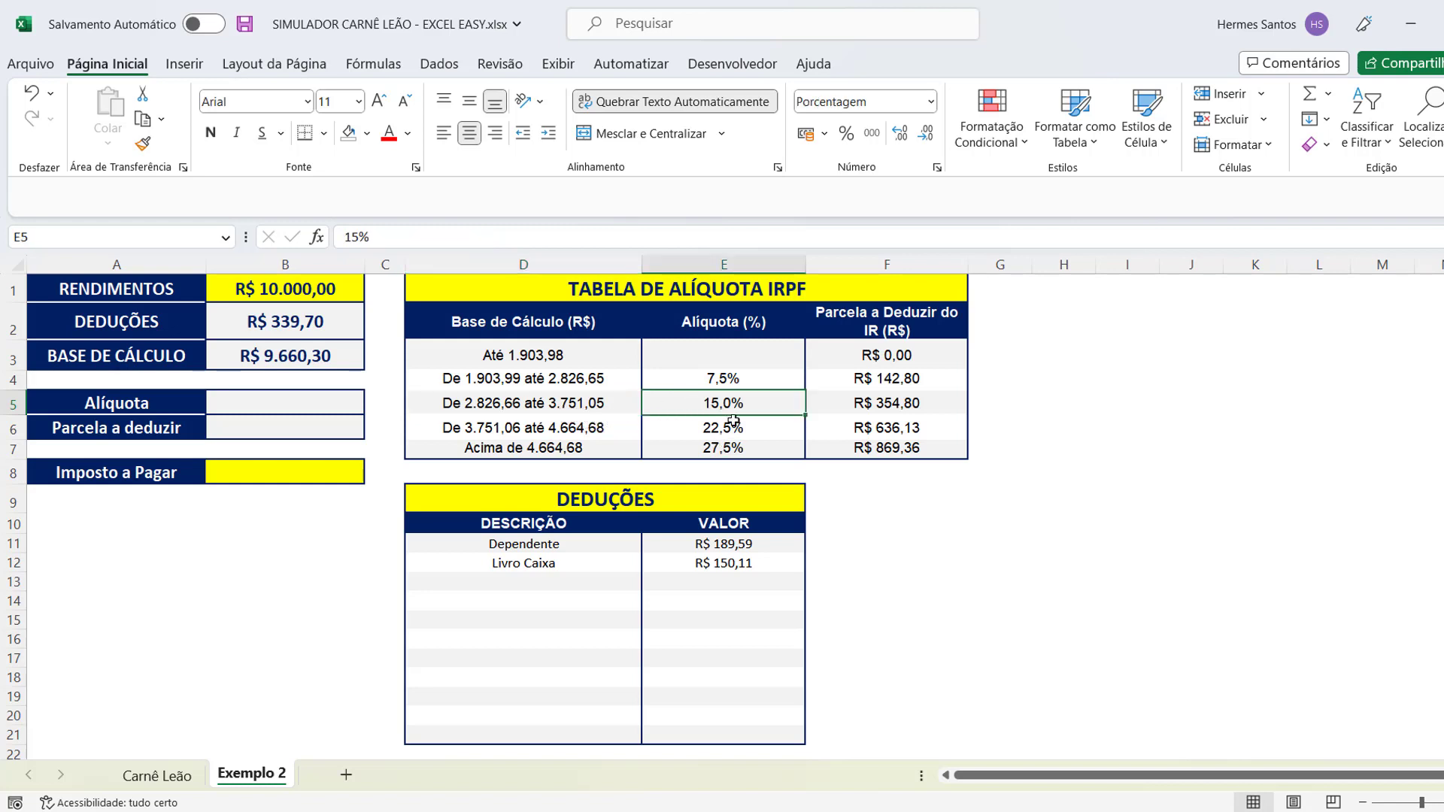
left_click(878, 412)
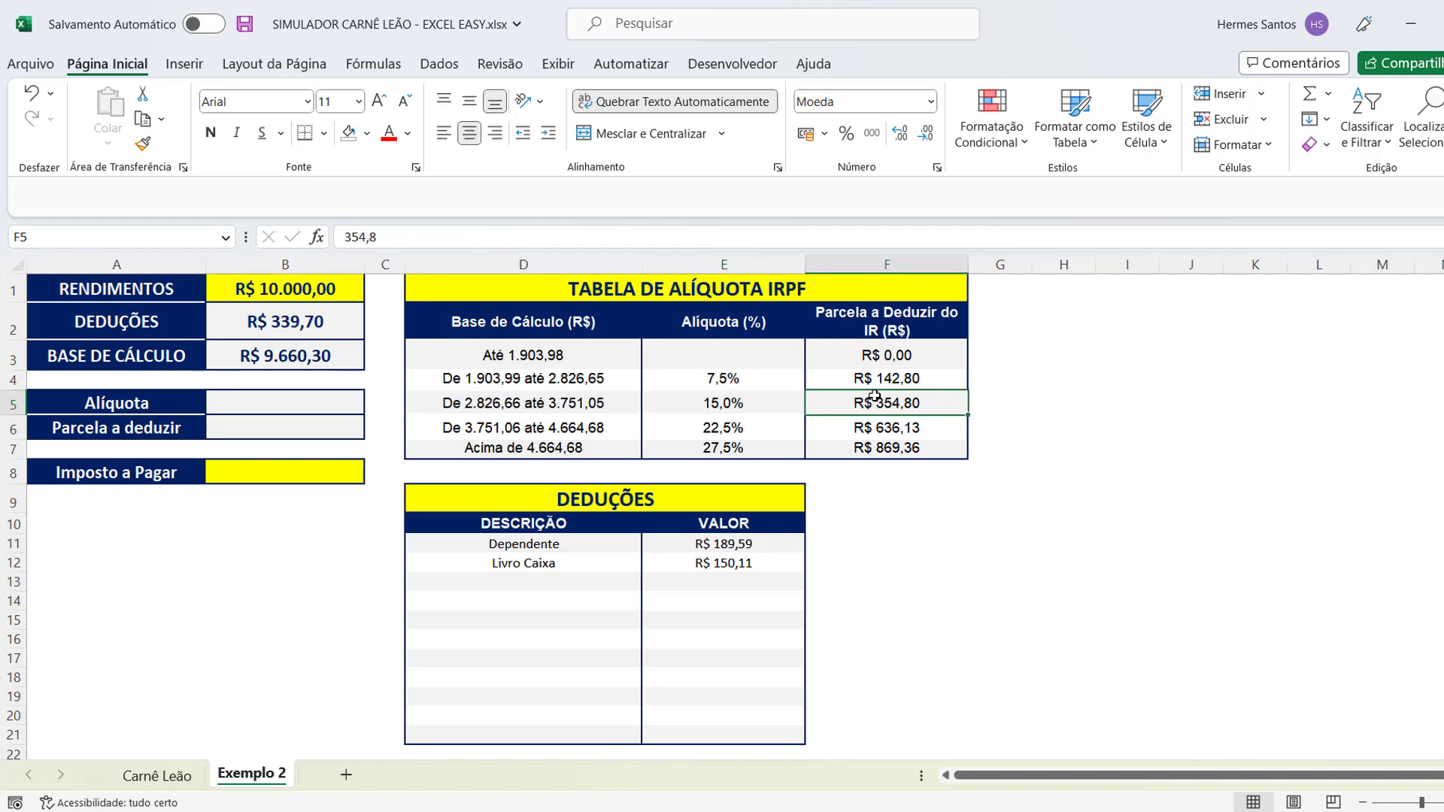
left_click(594, 434)
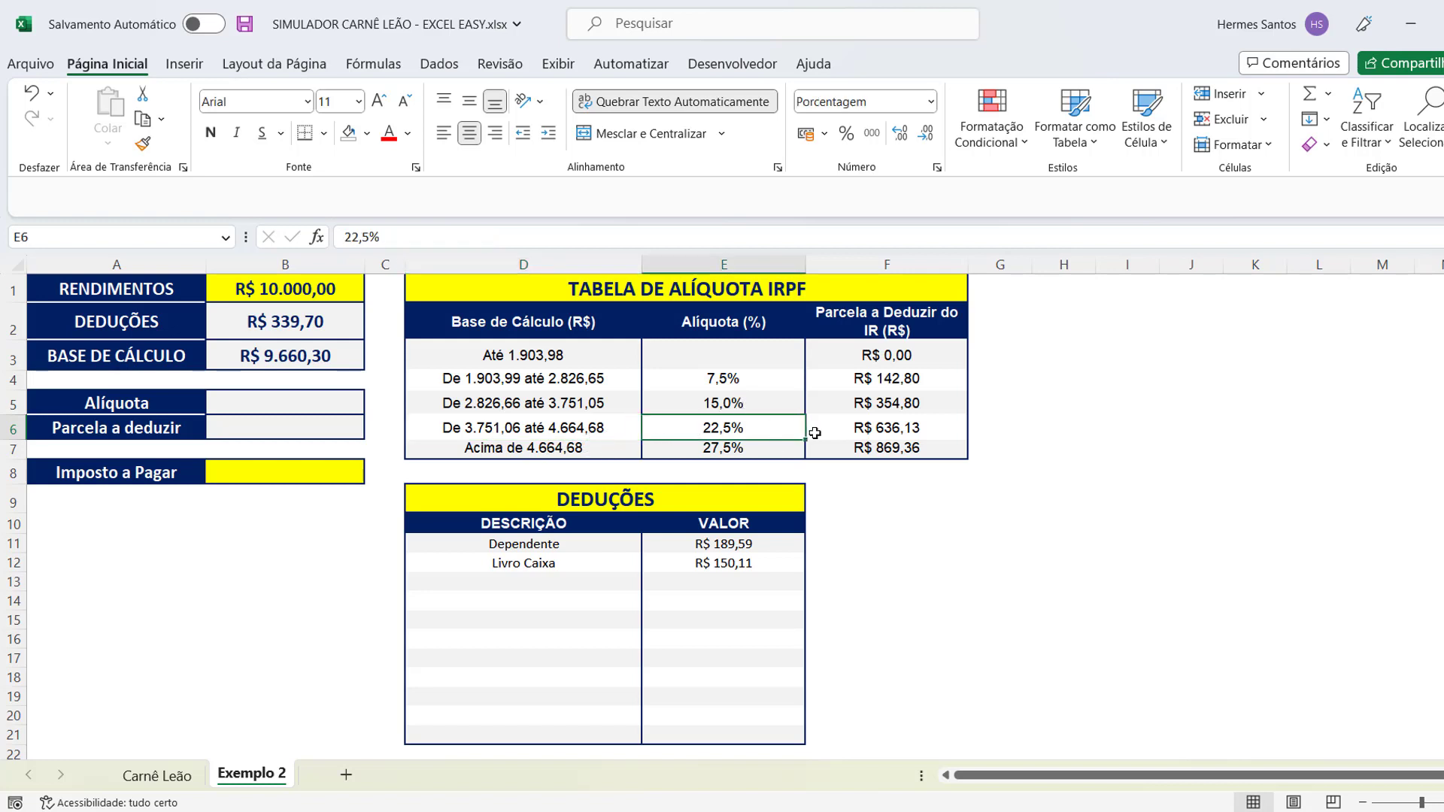
left_click(856, 429)
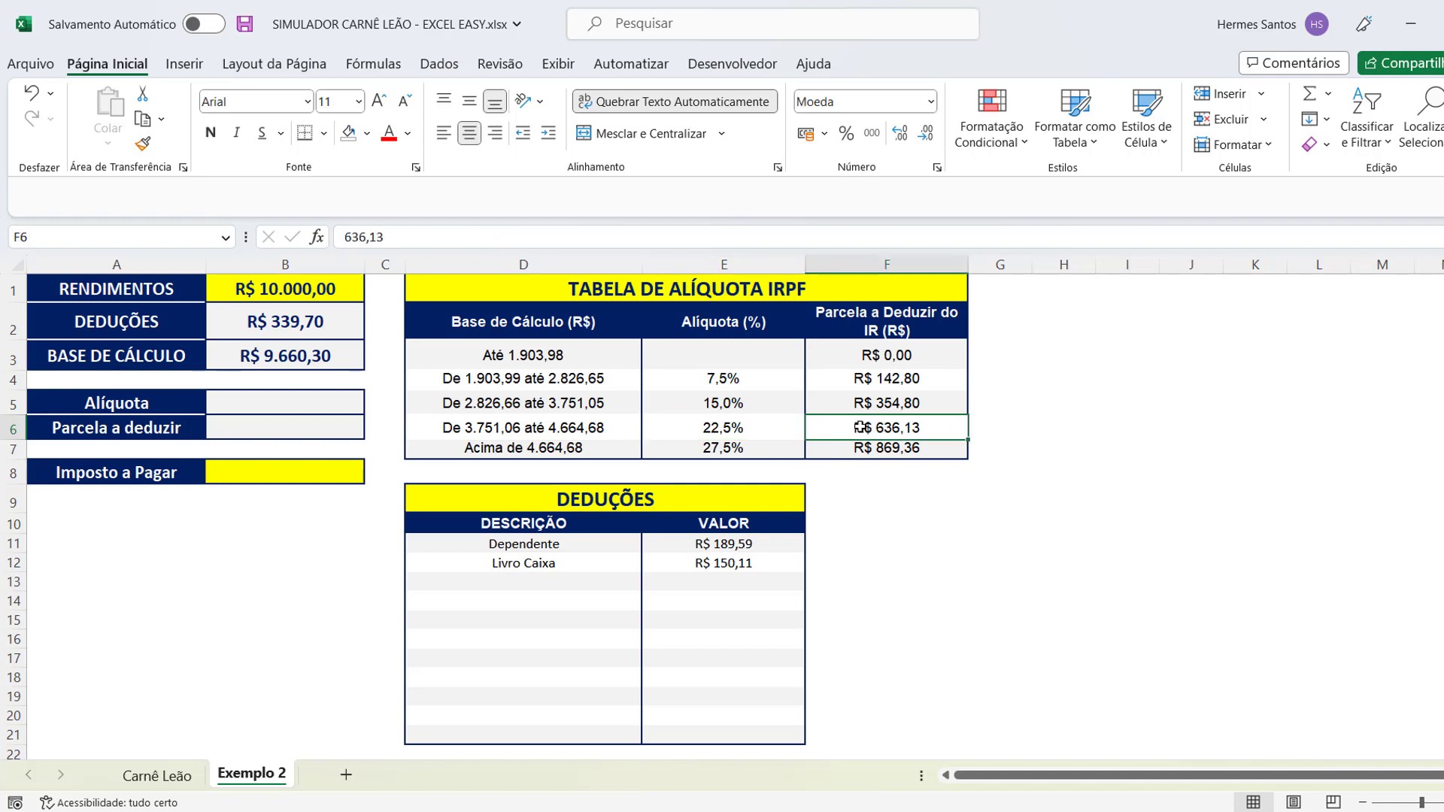
left_click(558, 449)
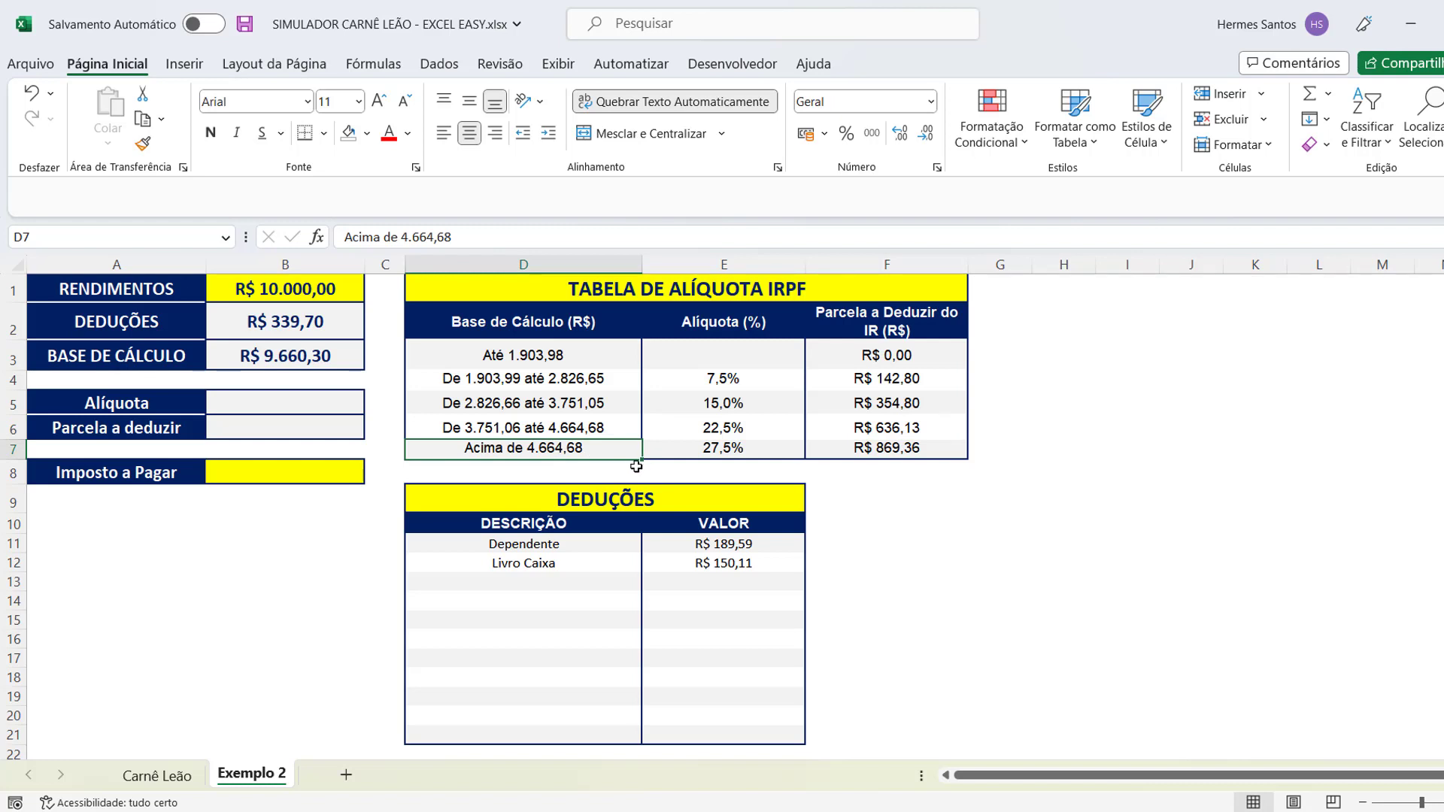
left_click(684, 449)
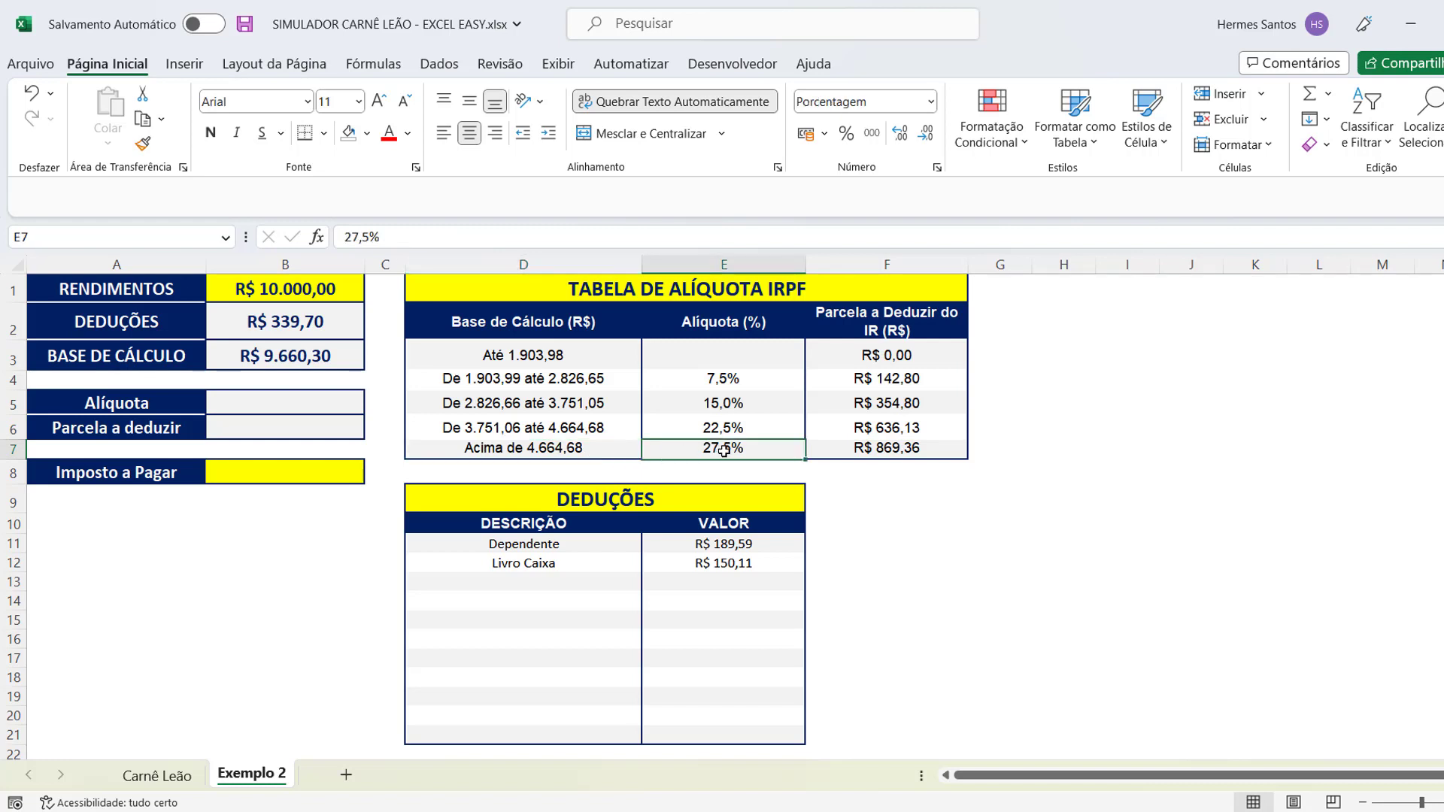
left_click(852, 449)
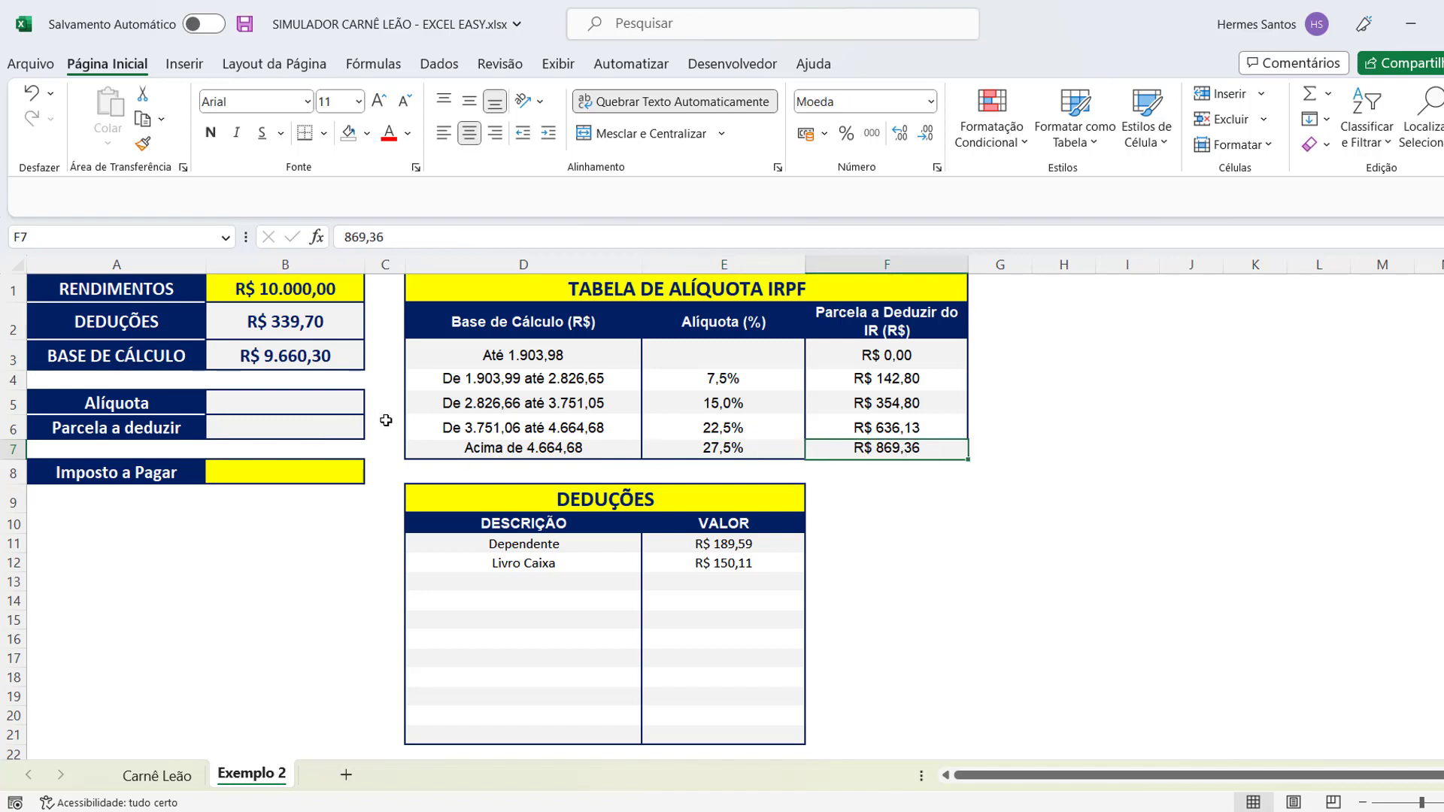
Begin the Alíquota formula in cell B5 with =SE(B3<=1903,98;0; so the first bracket of the calculation base gets a zero rate.
left_click(307, 402)
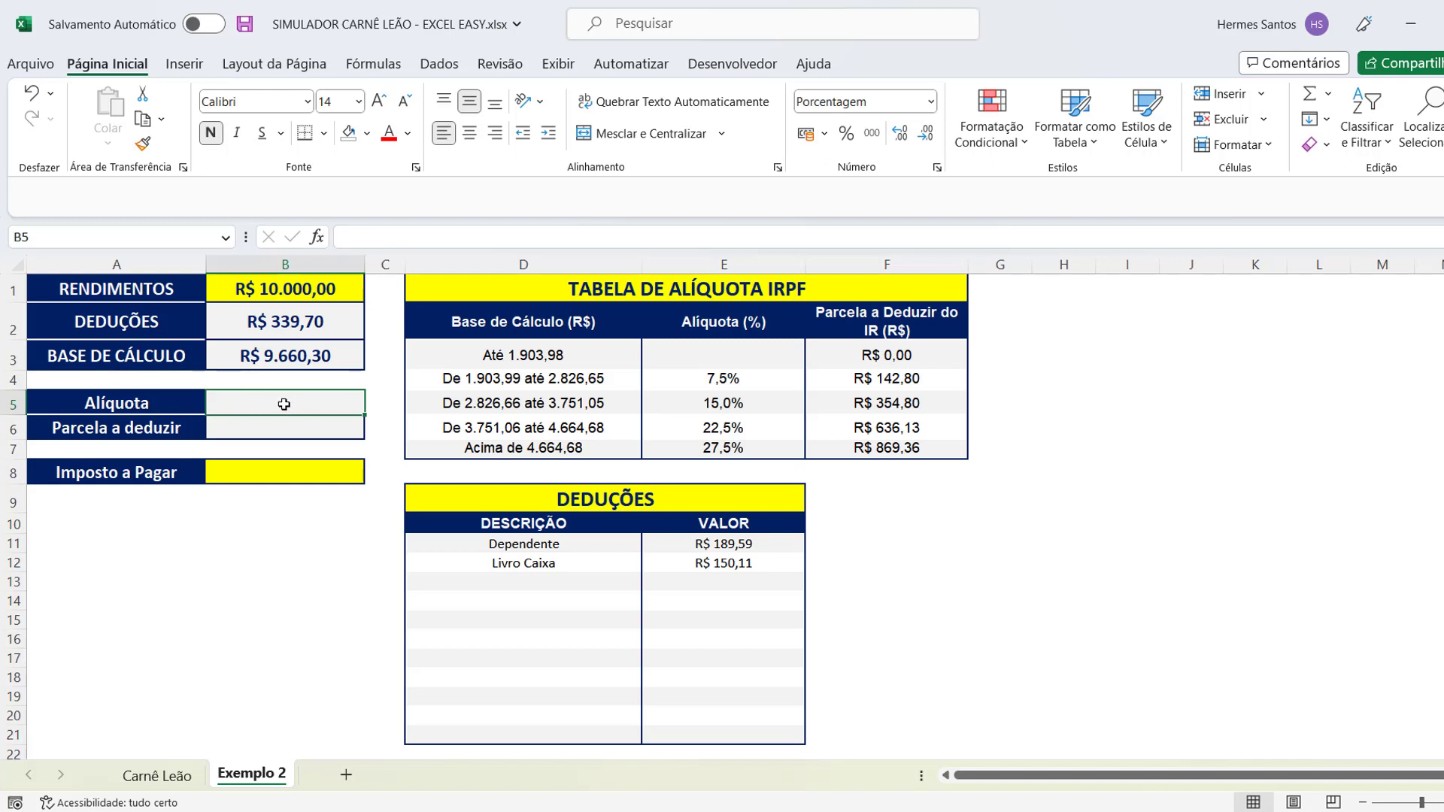
left_click(288, 359)
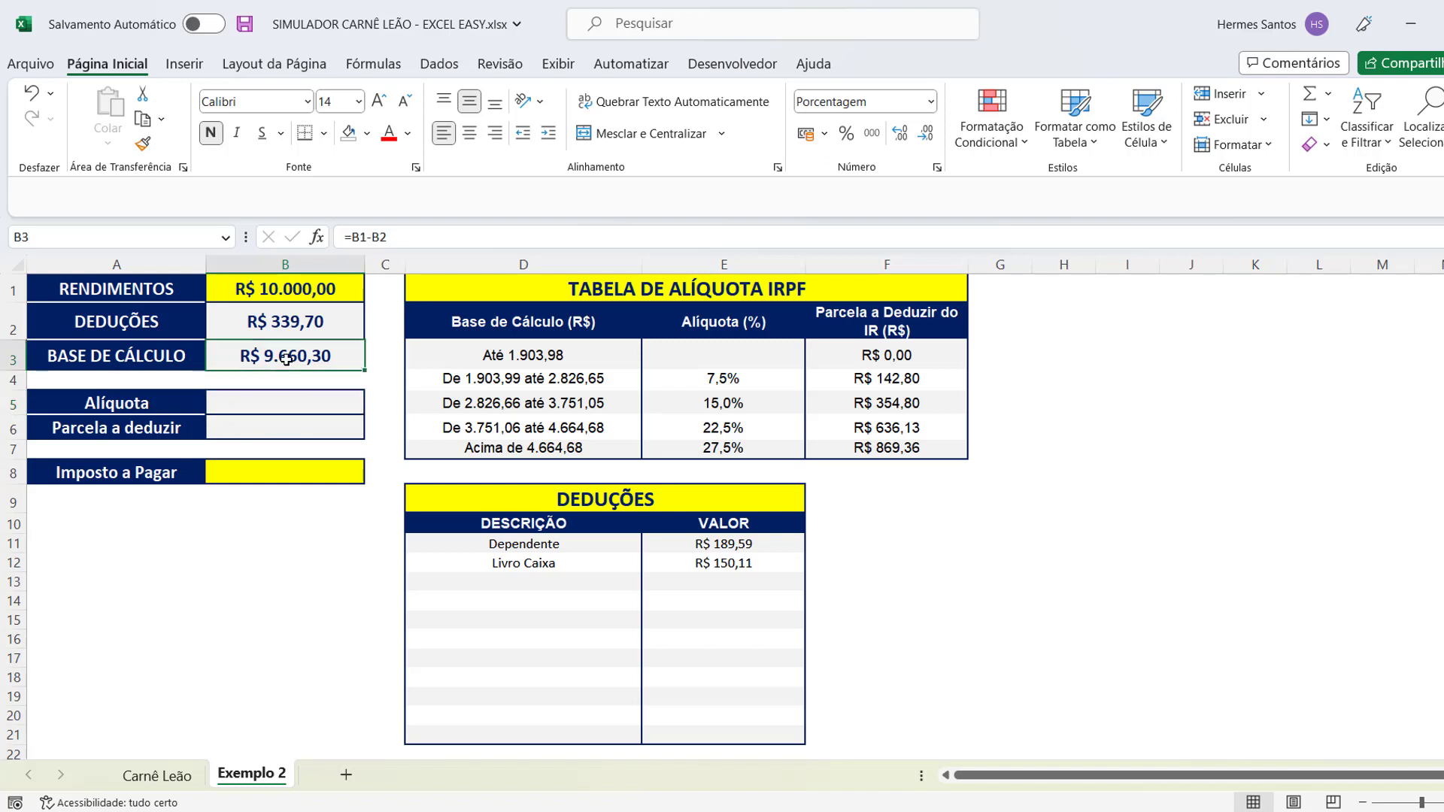
left_click(262, 402)
double_click(263, 402)
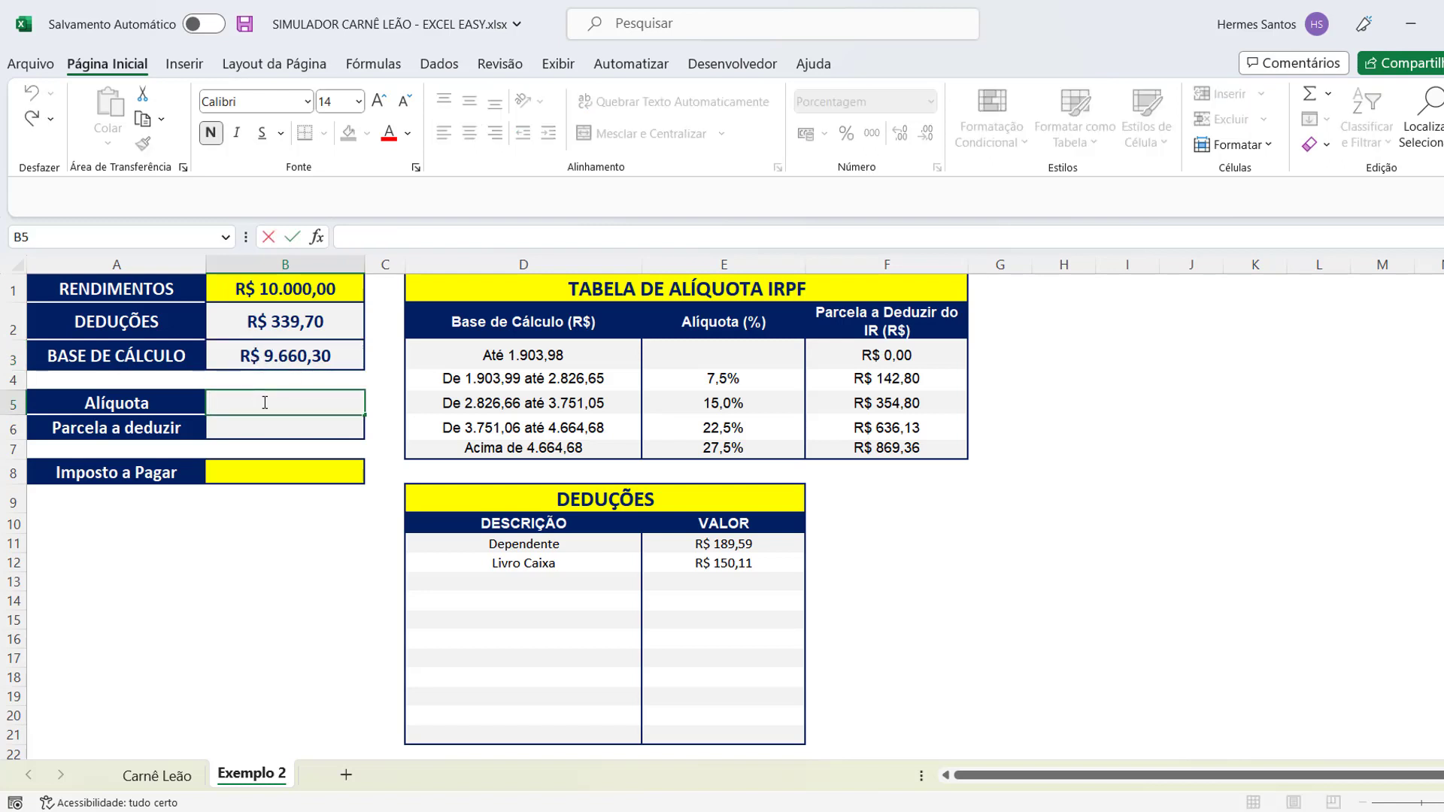
type("=")
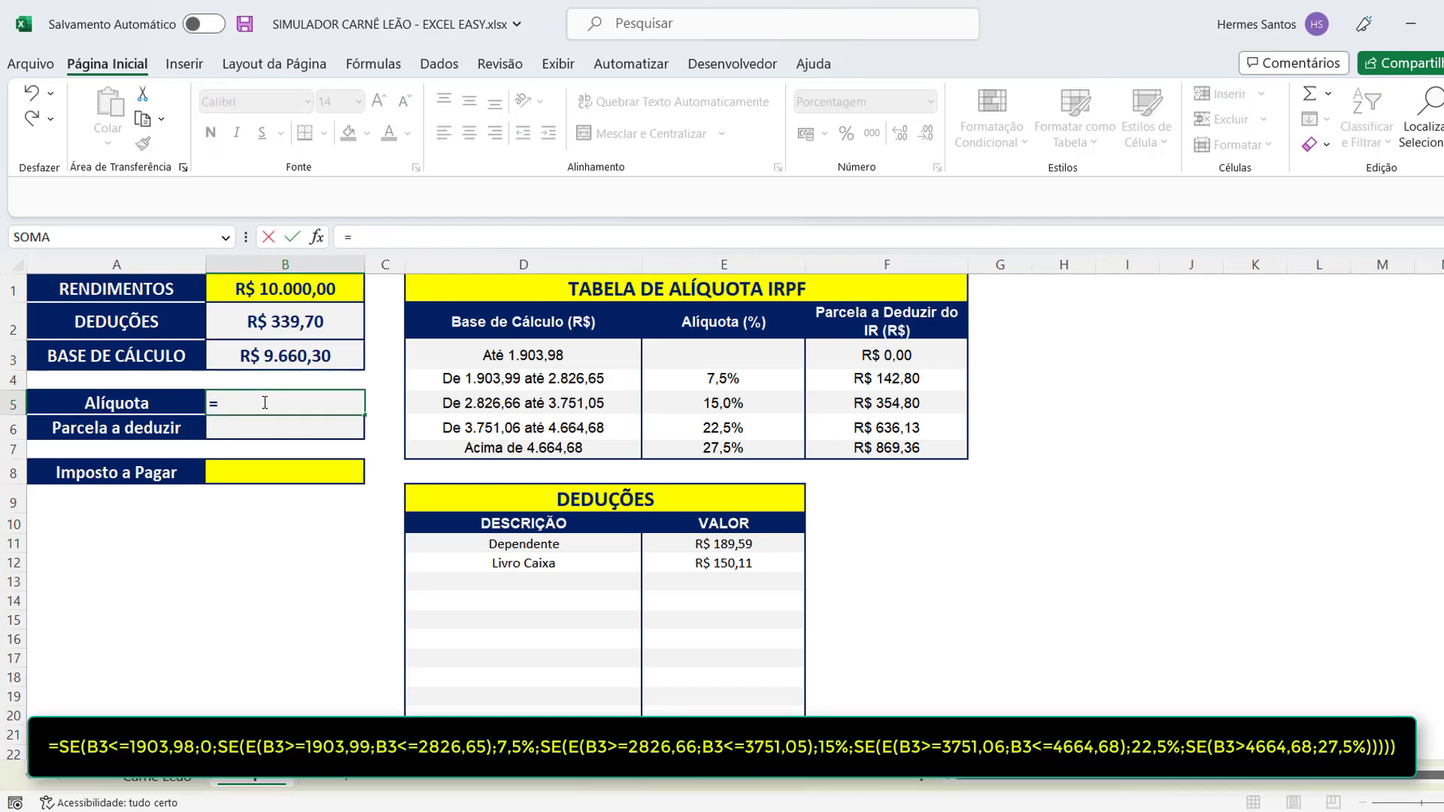
type("SE(")
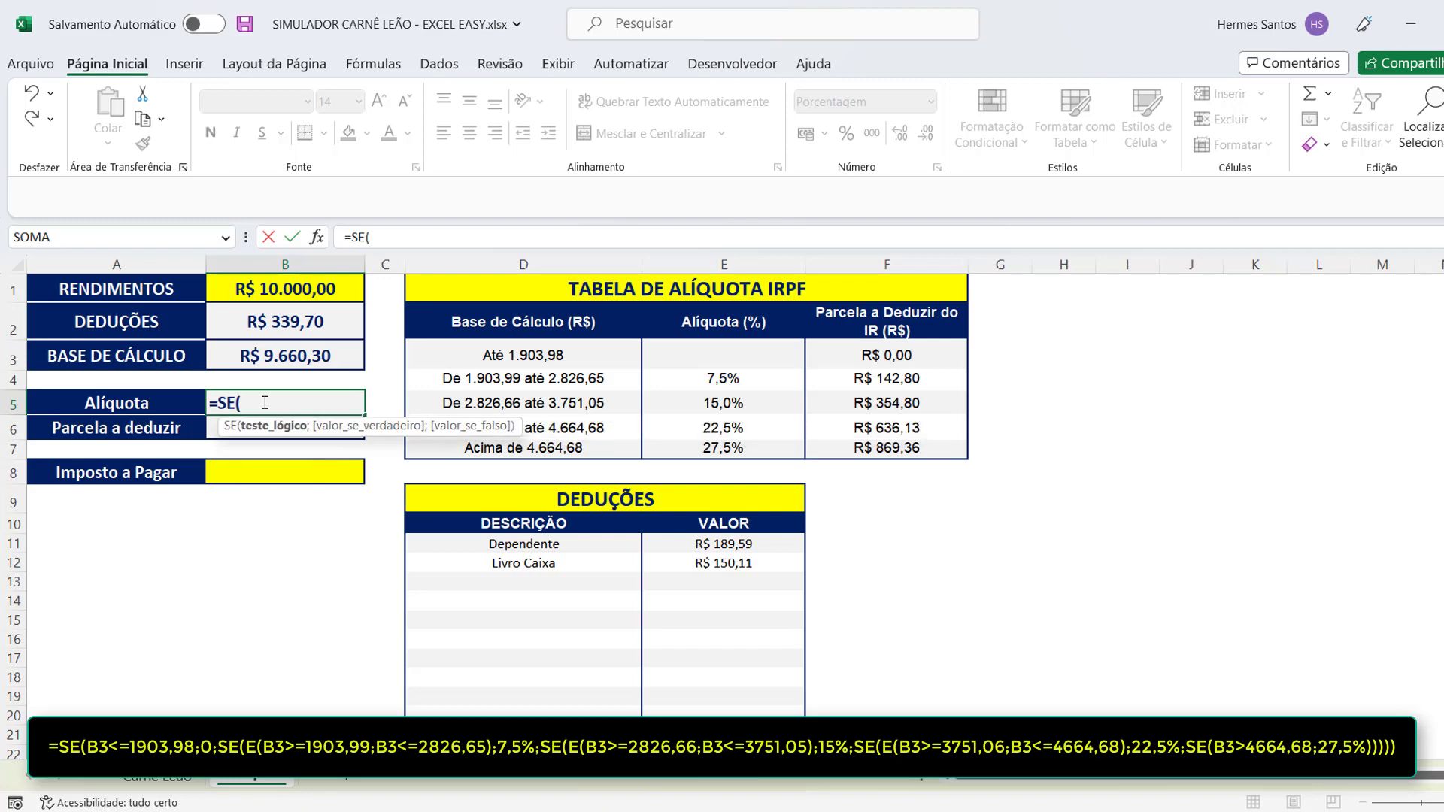
left_click(282, 357)
type("<")
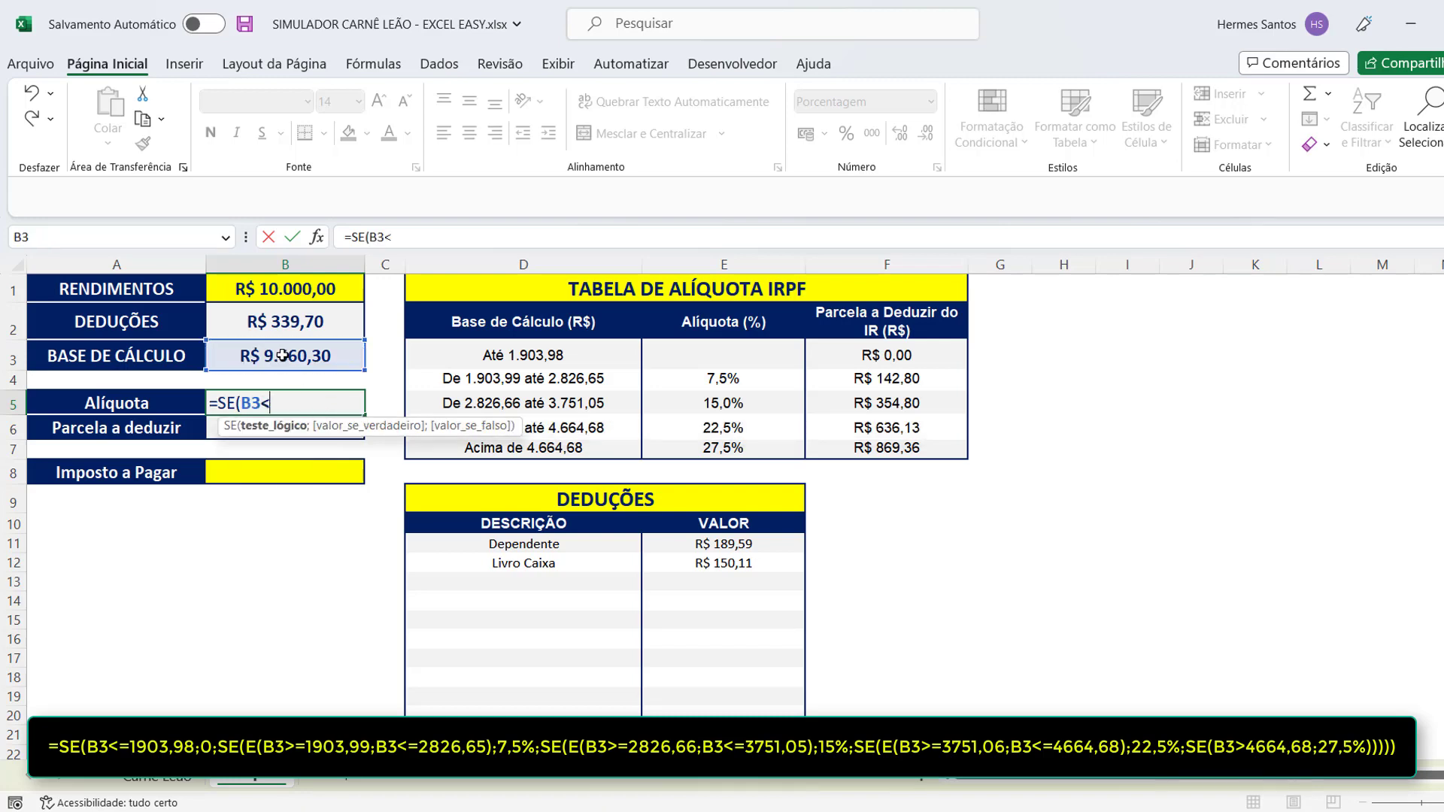
type("=1903,98;")
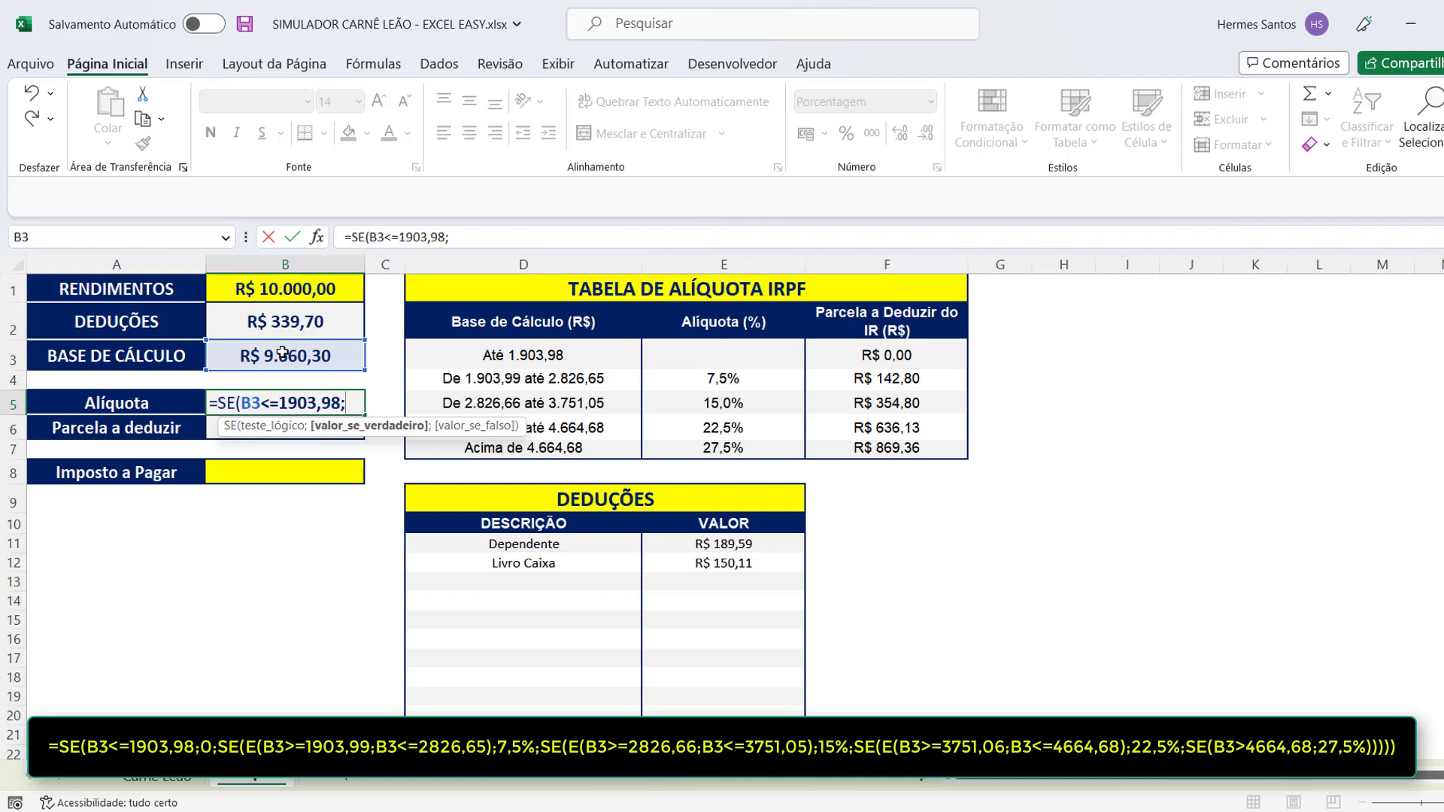
type("0;")
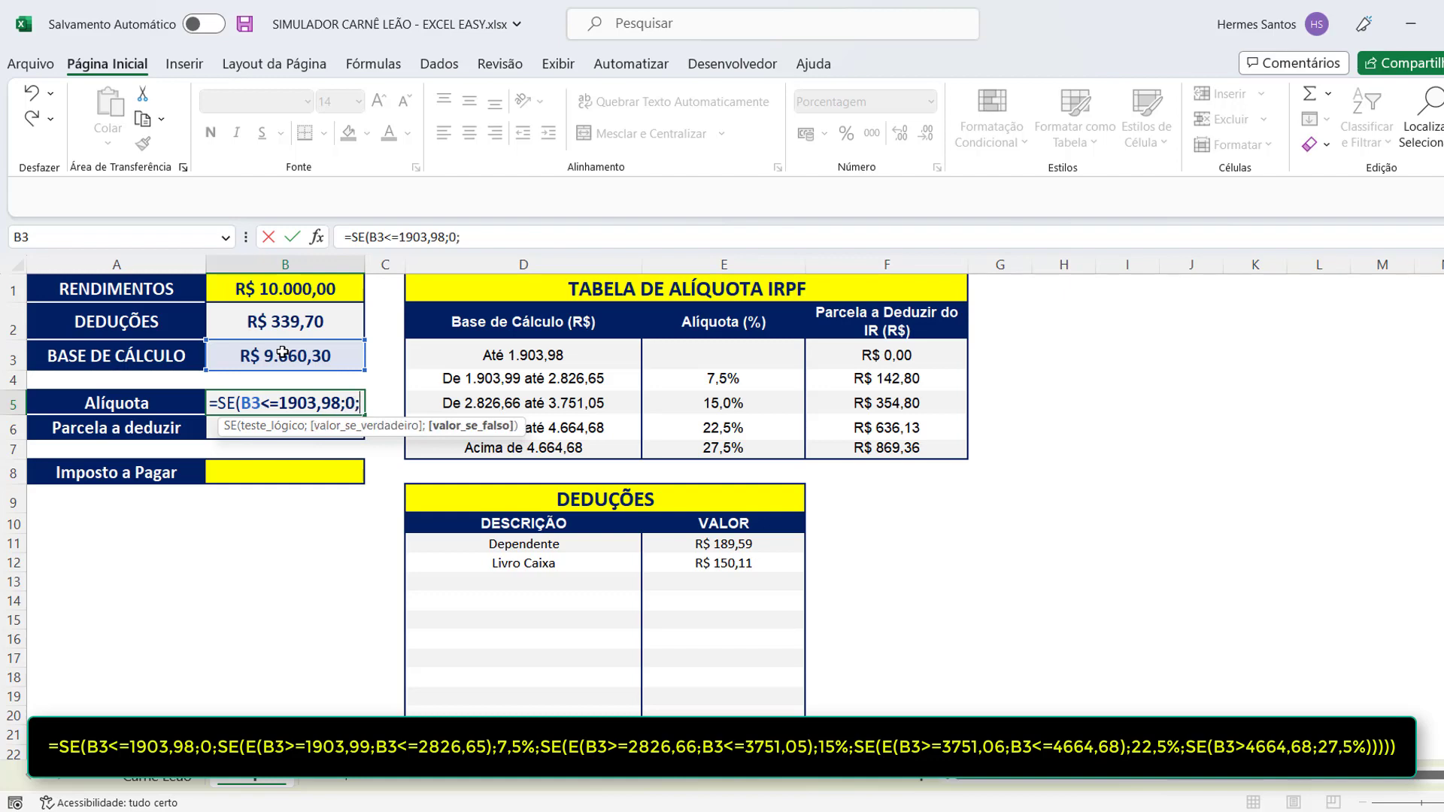
Continue the Alíquota formula with the nested second-bracket test SE(E(B3>=1903,99;B3<=2826,65);7,5%; for the 7,5% rate.
type("SE")
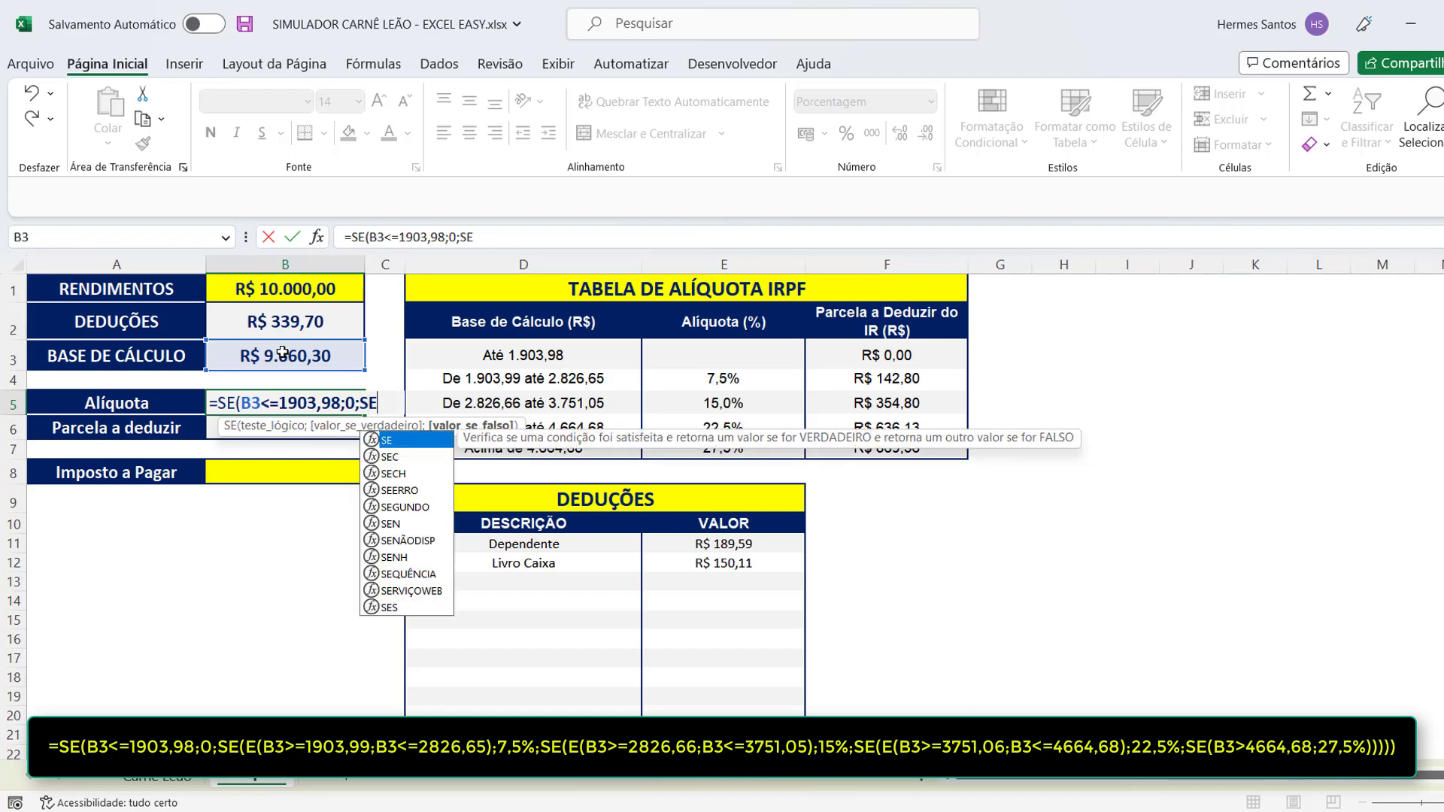
type("(E")
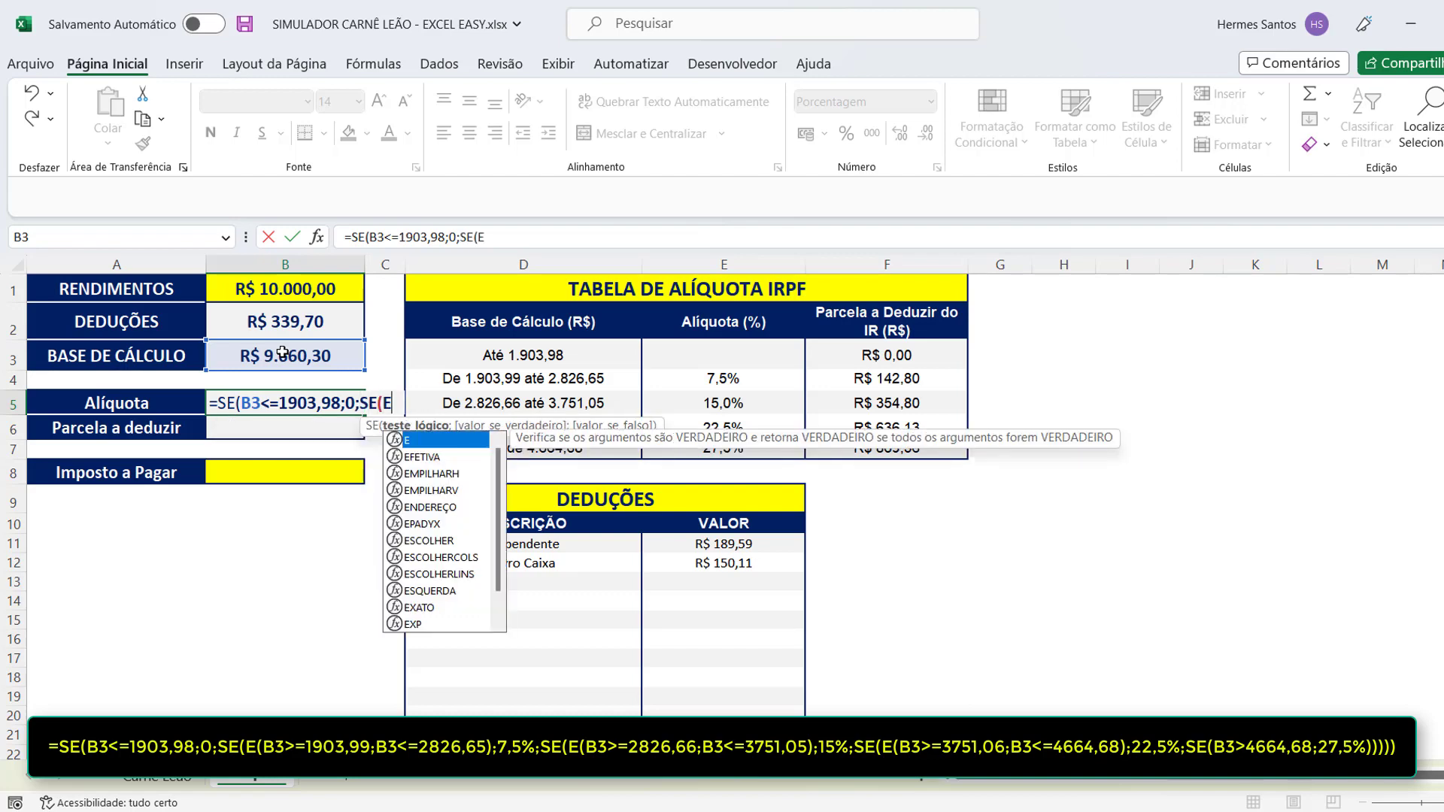
type("(")
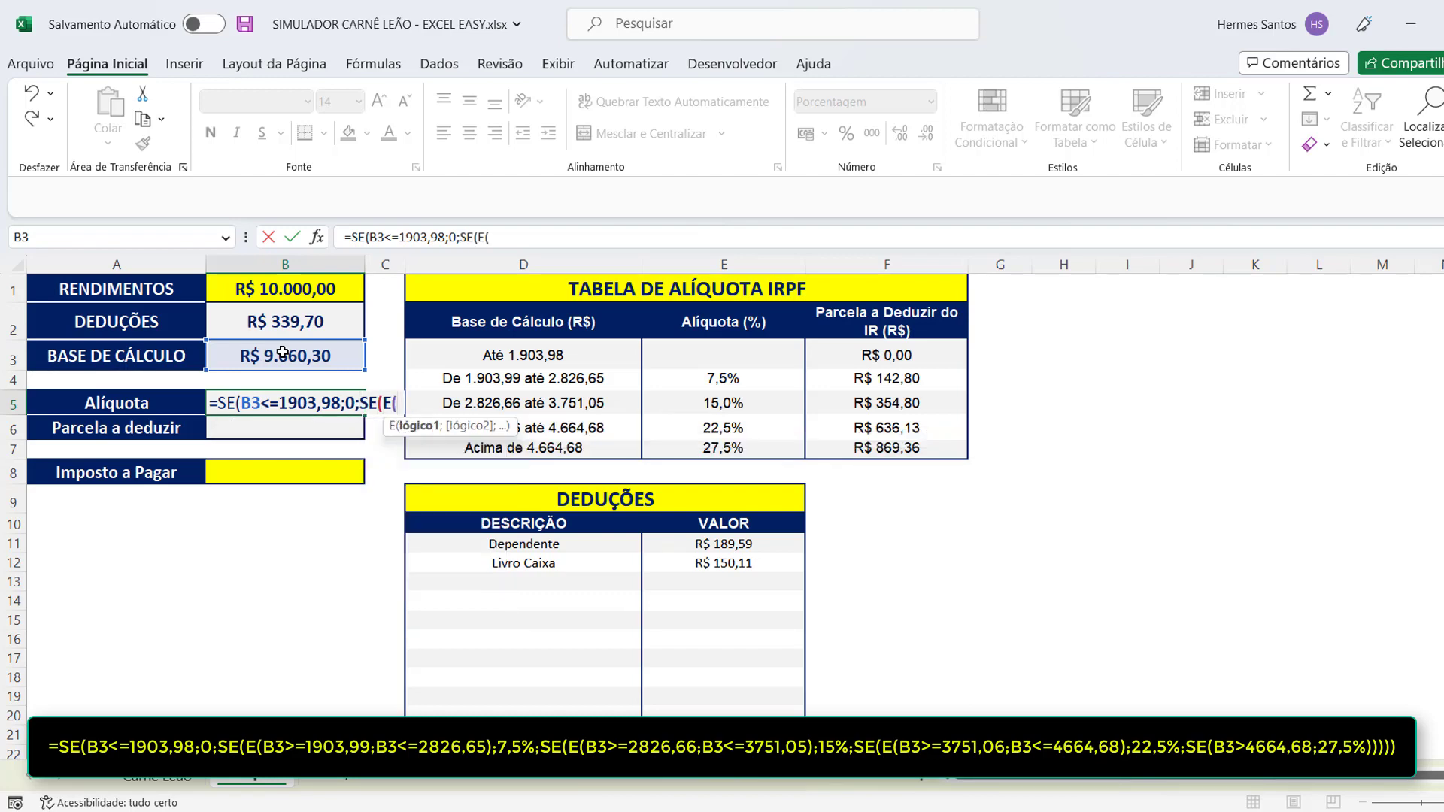
left_click(288, 354)
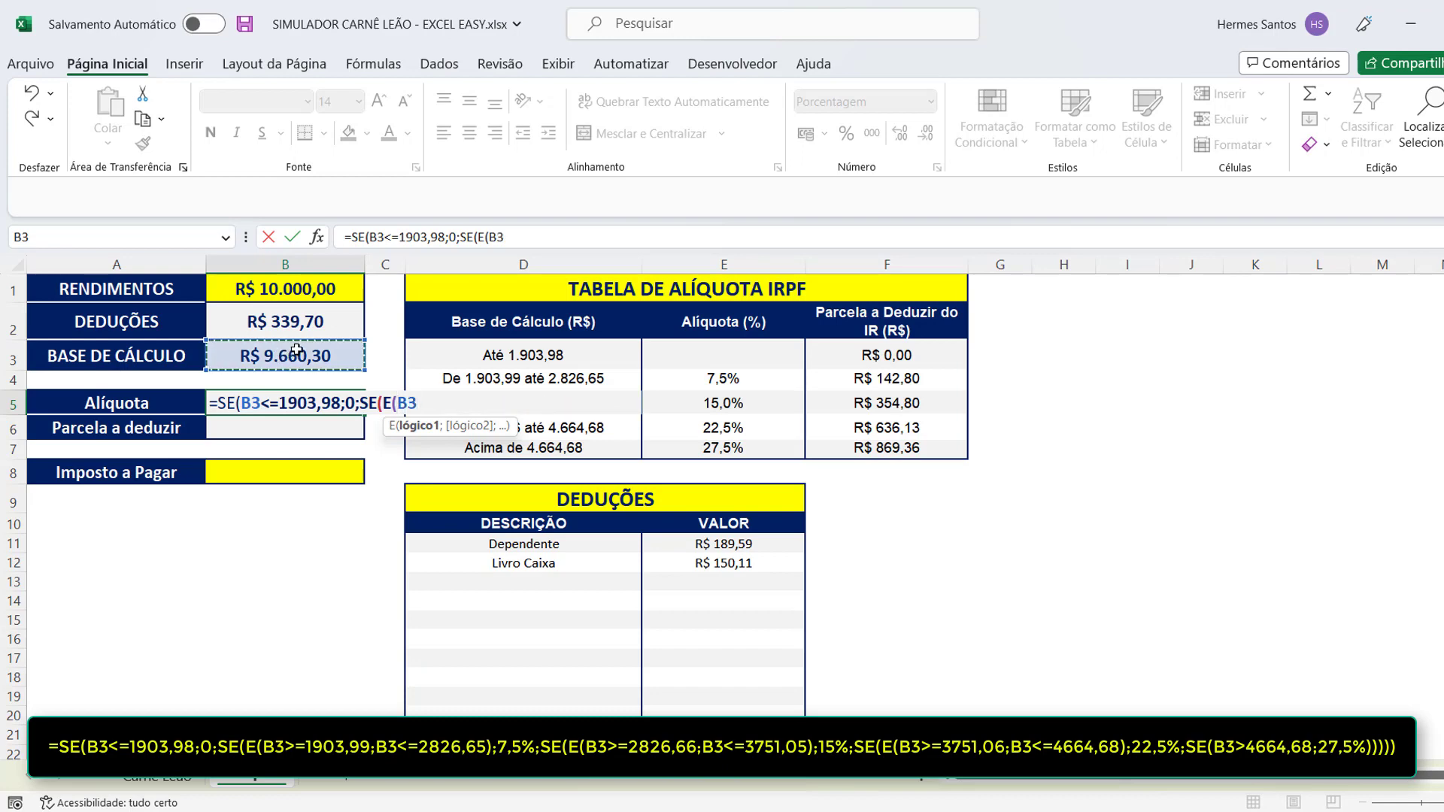
type(">")
type("=1903")
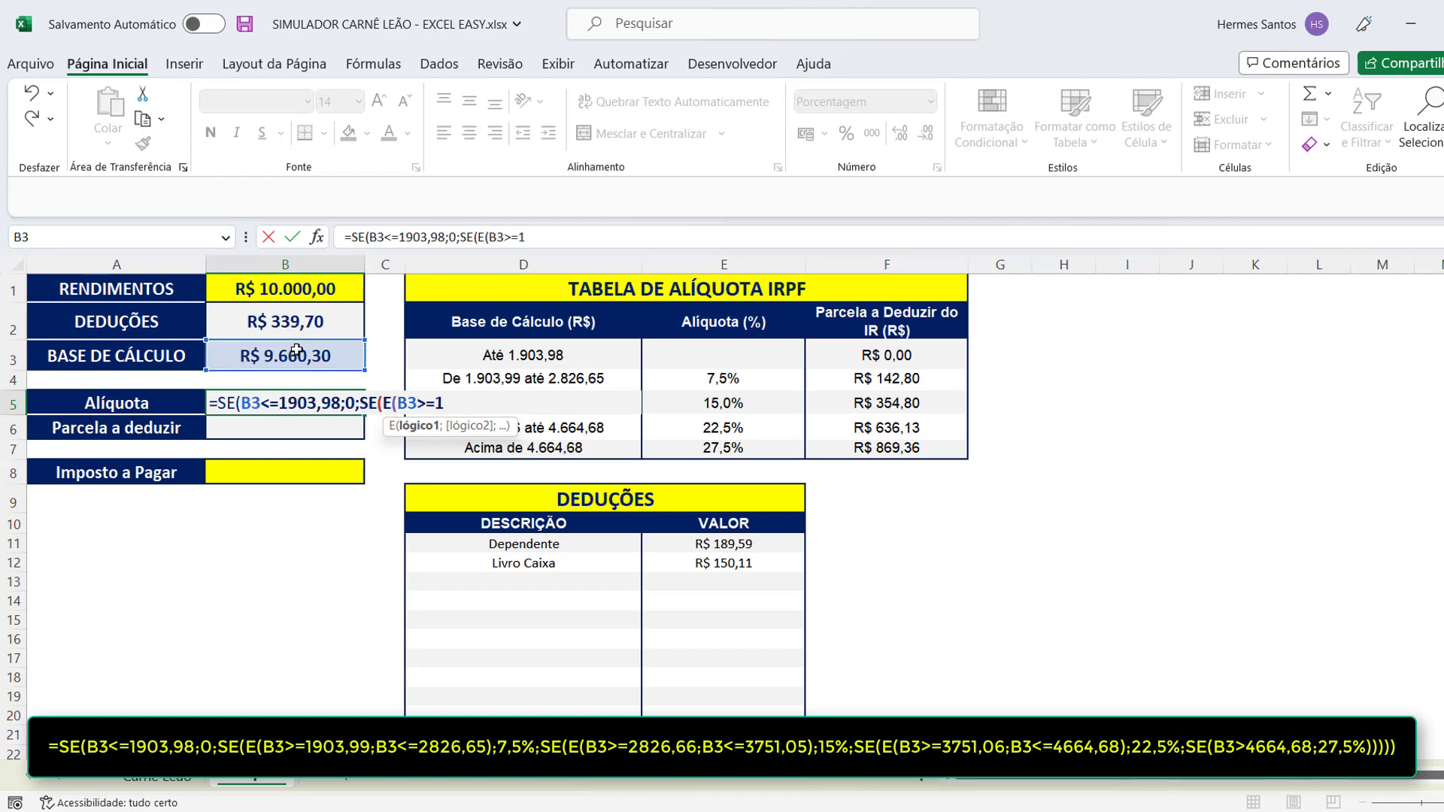
type(",99;")
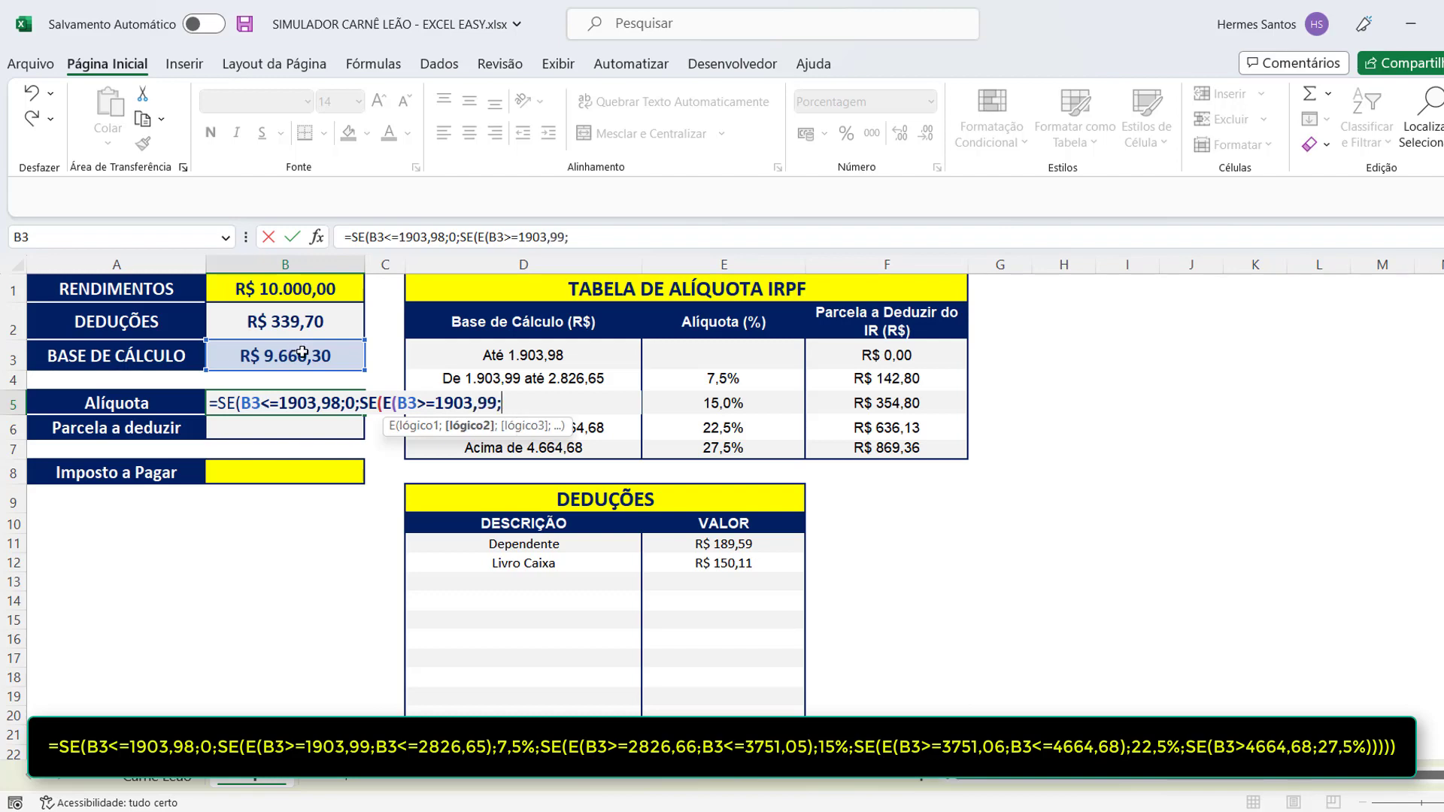
left_click(307, 358)
type("<=")
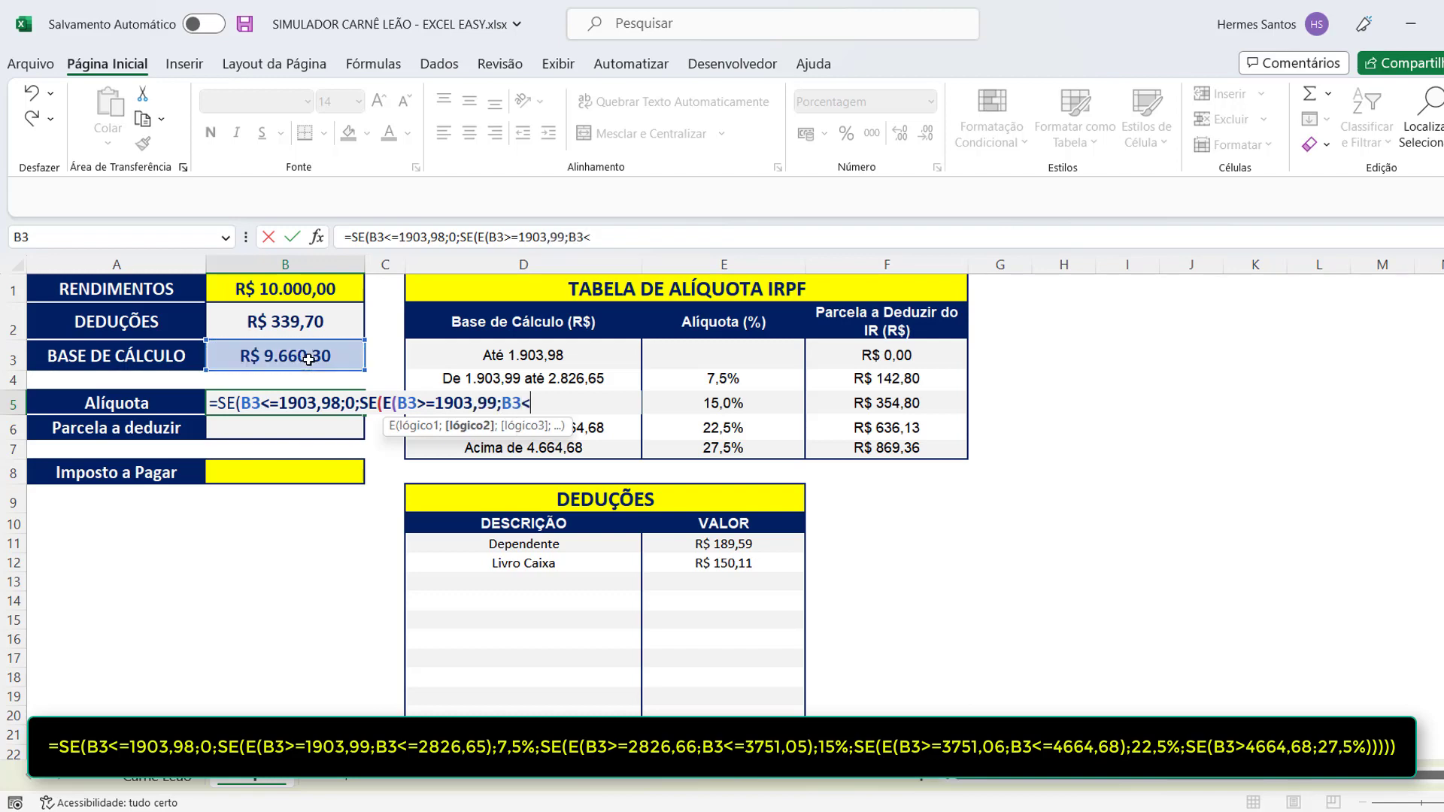
type("2826,")
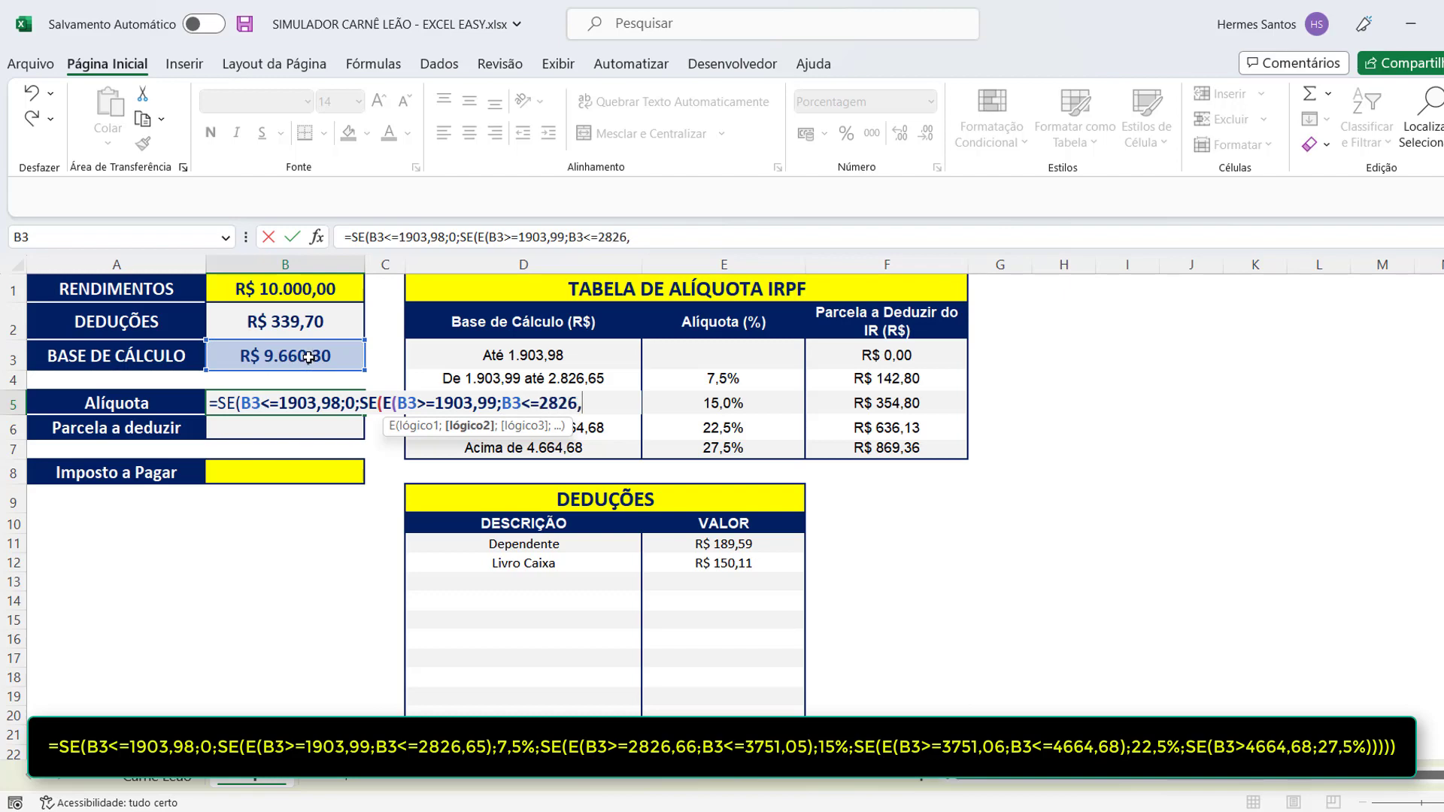
type("65);")
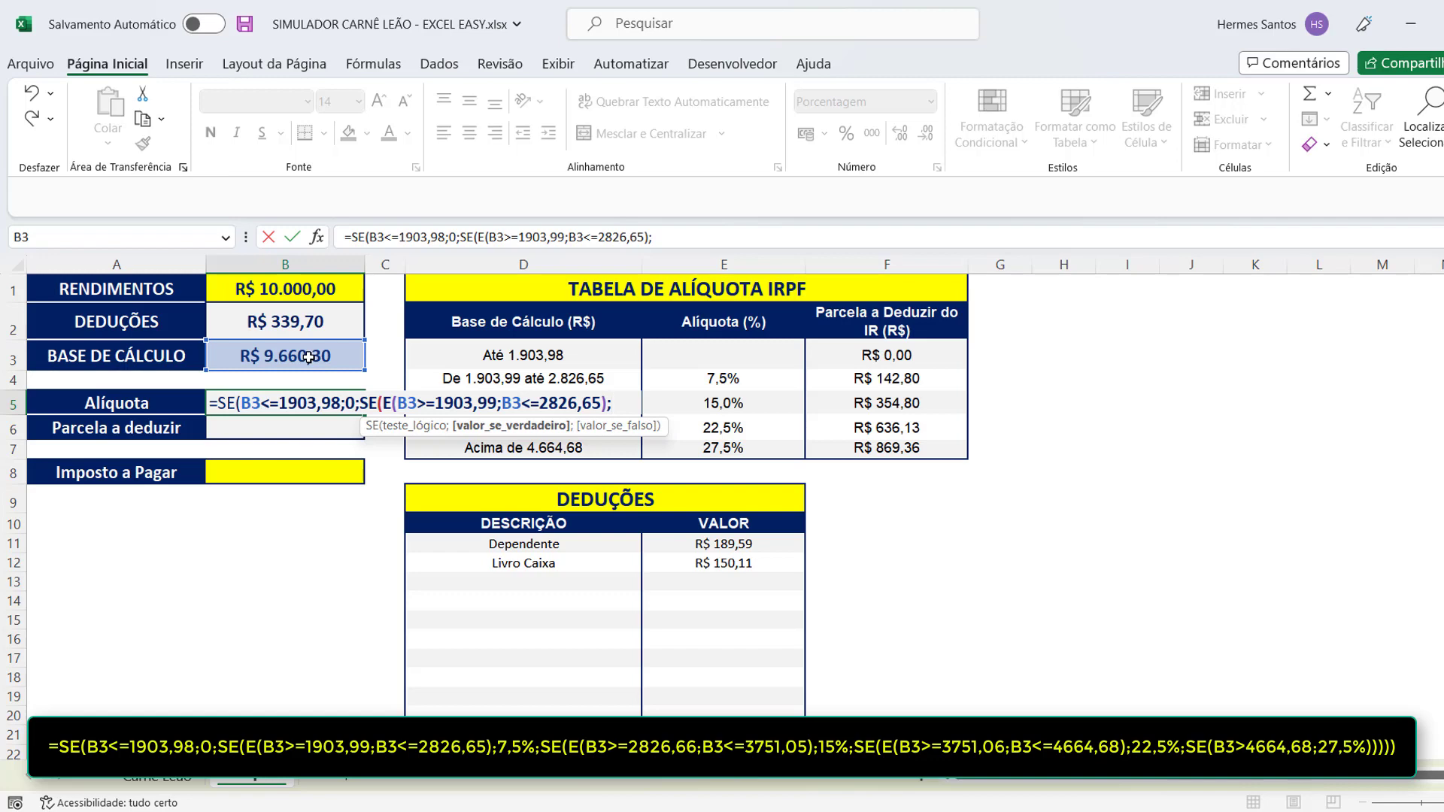
type("7,5%;")
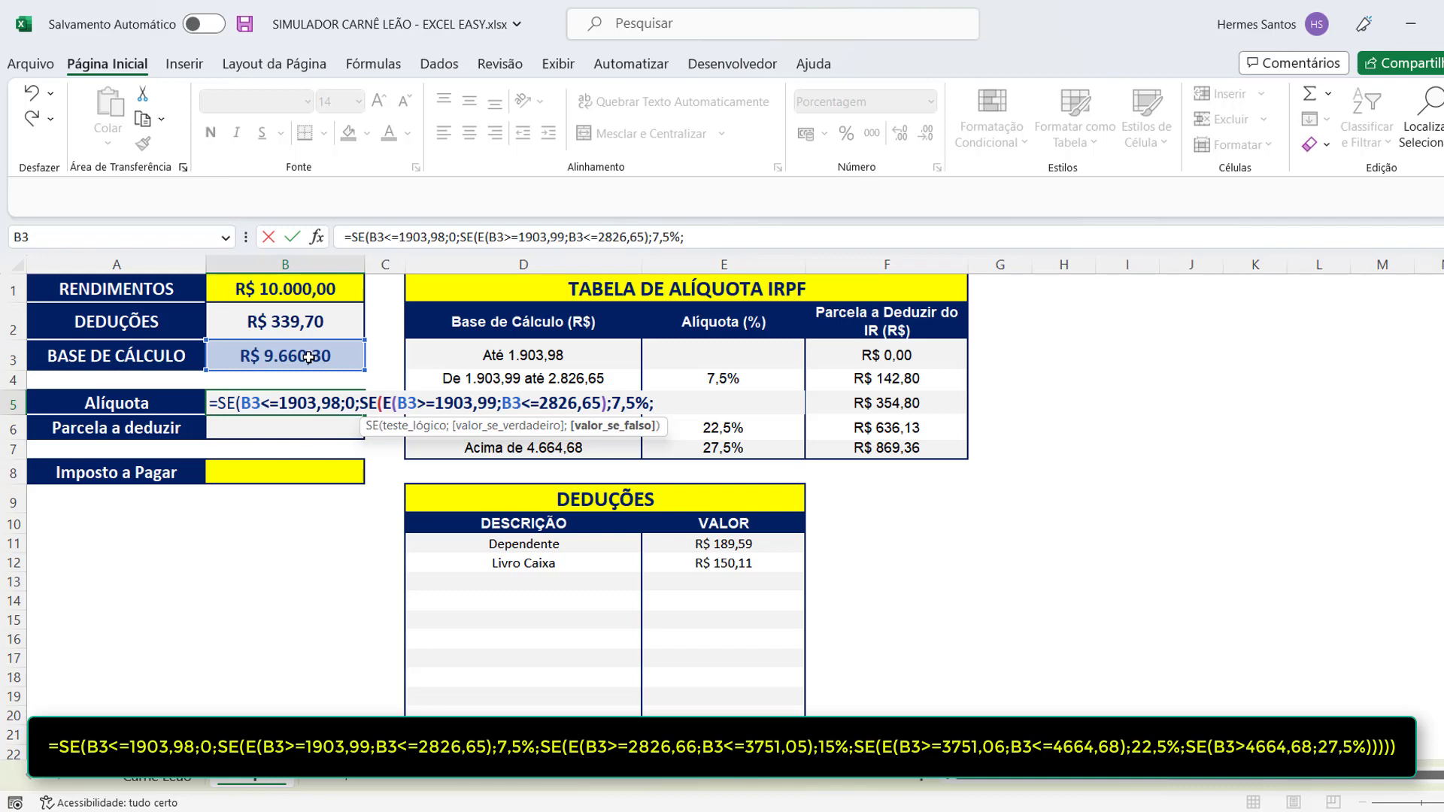
Continue the Alíquota formula with the third-bracket test SE(E(B3>=2826,66;B3<=3751,05);15%; and open another nested SE( for the following bracket.
type("SE(")
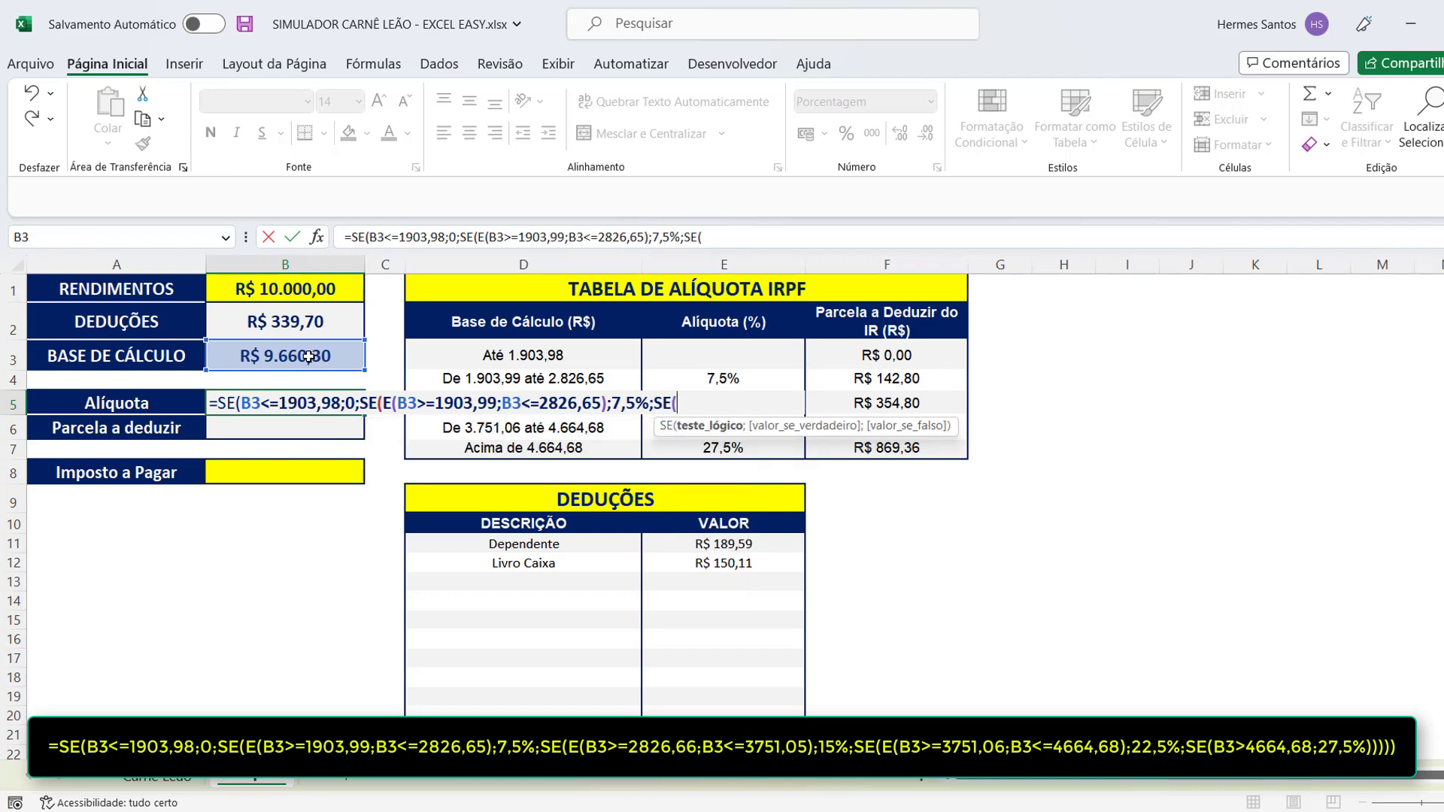
type("E(")
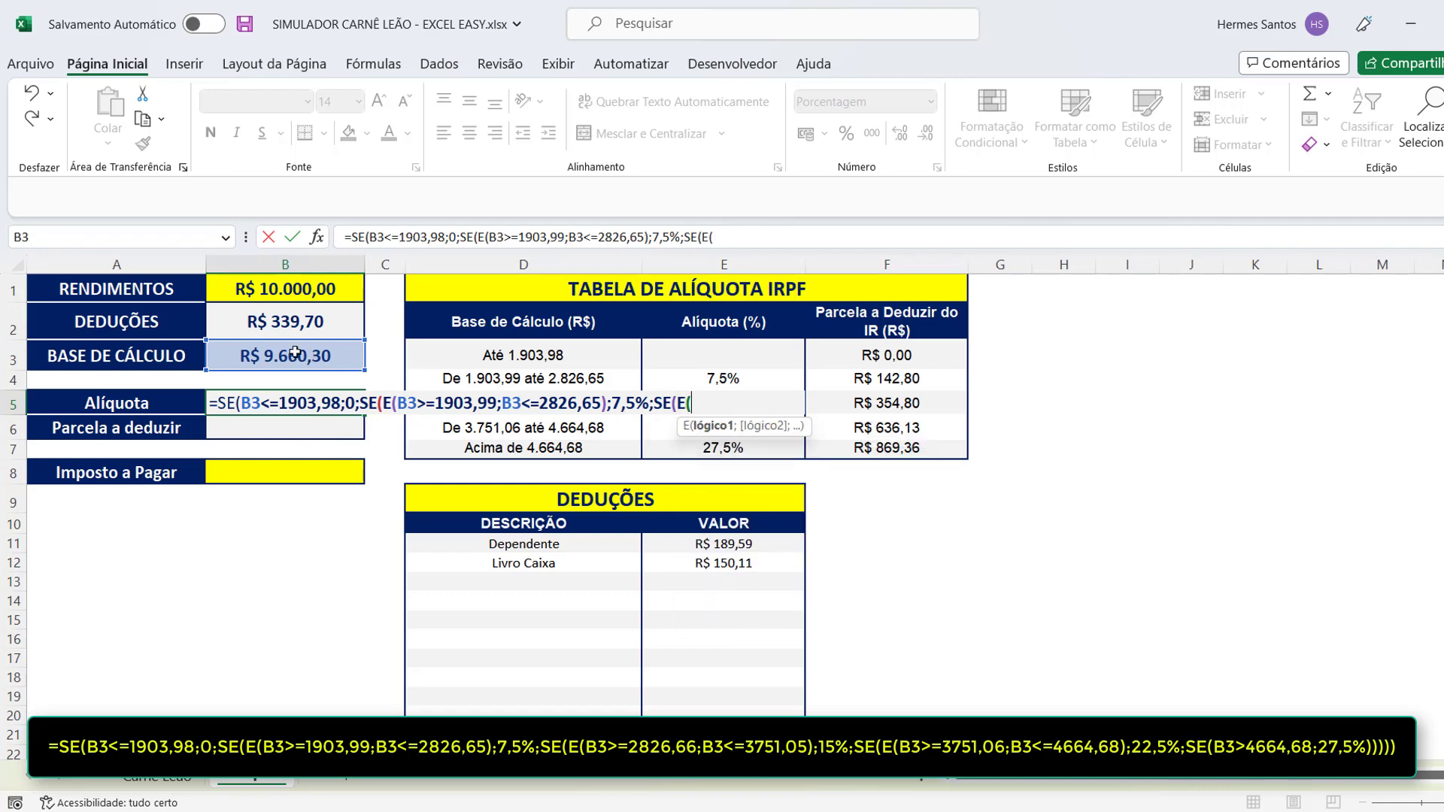
left_click(304, 359)
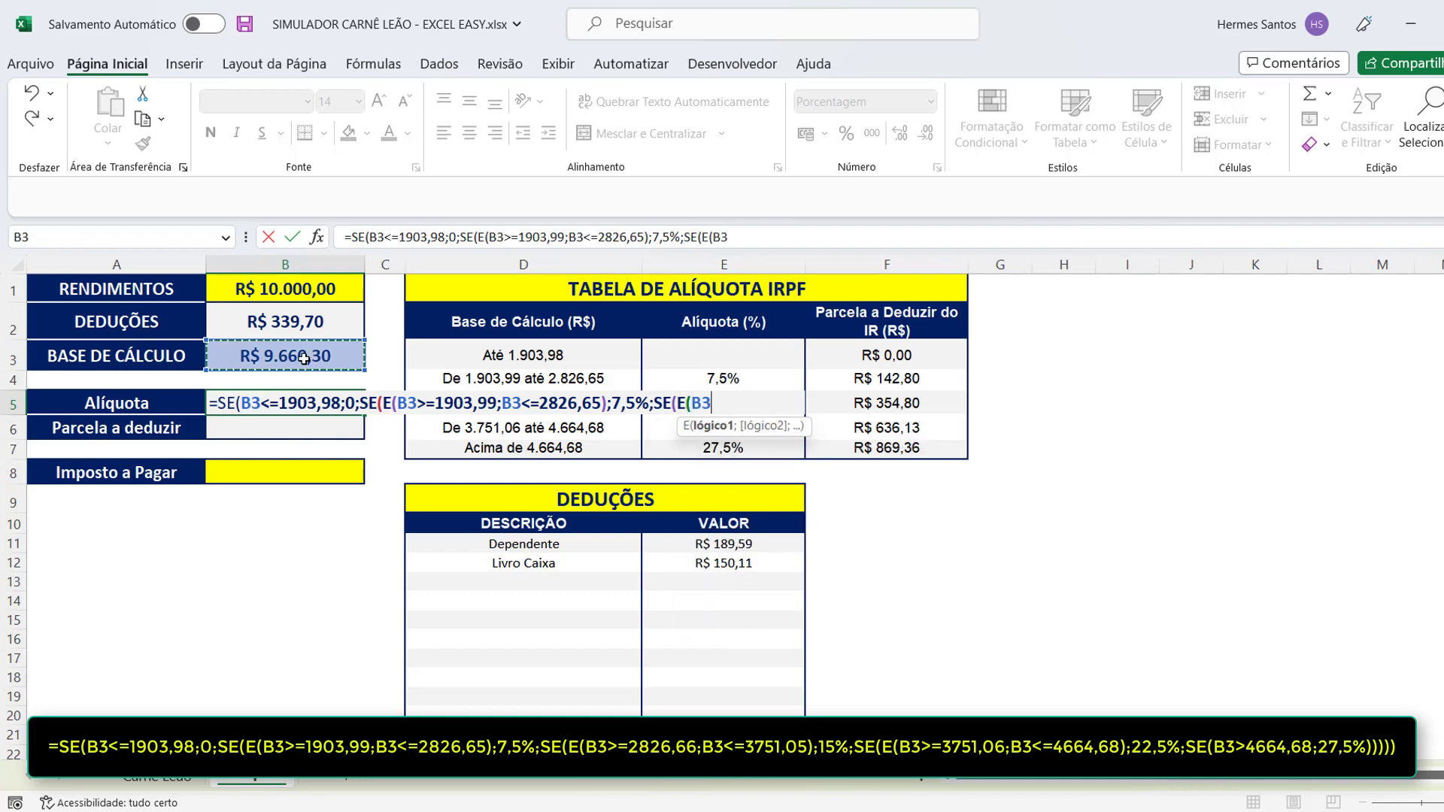
type(">=")
type("282 ")
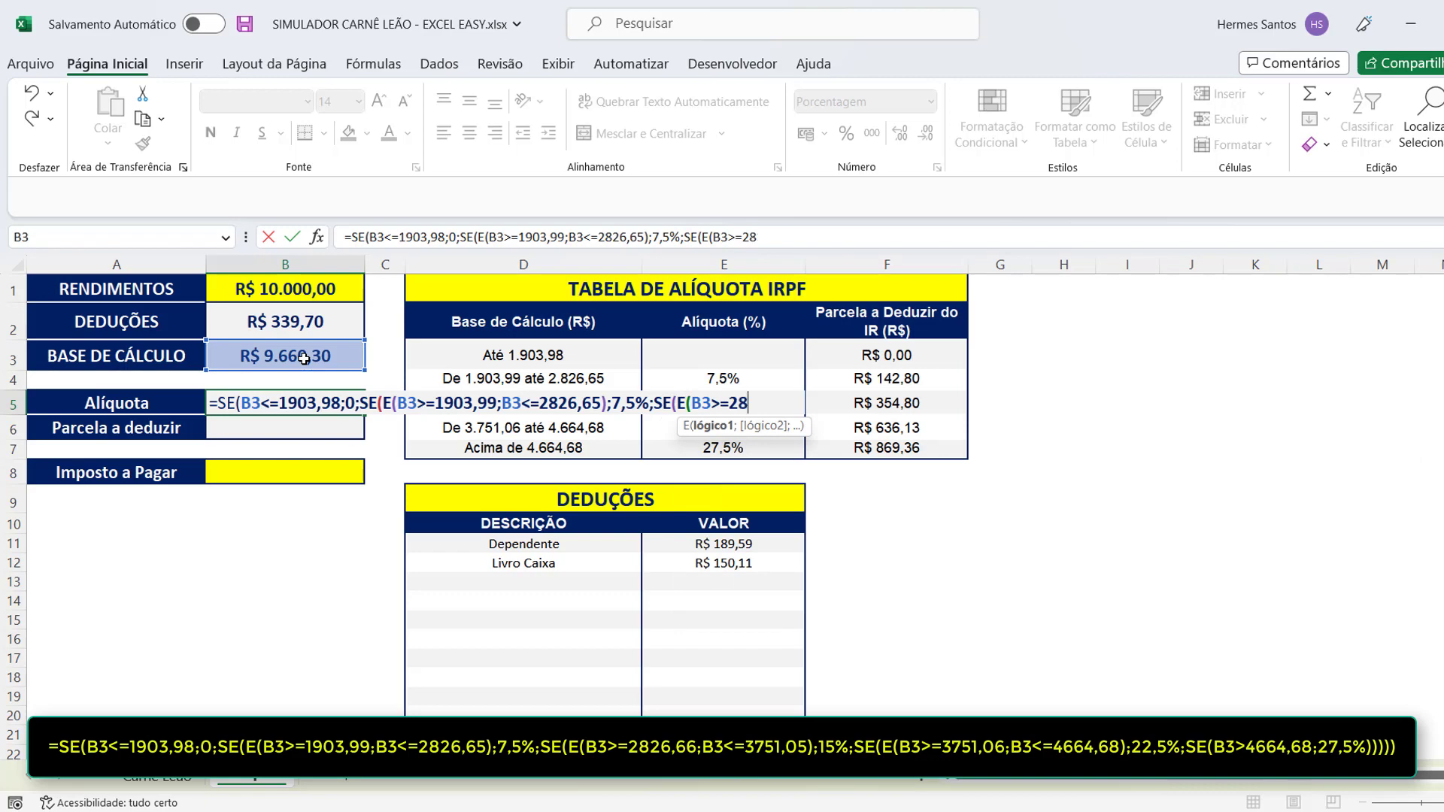
type("6,66;")
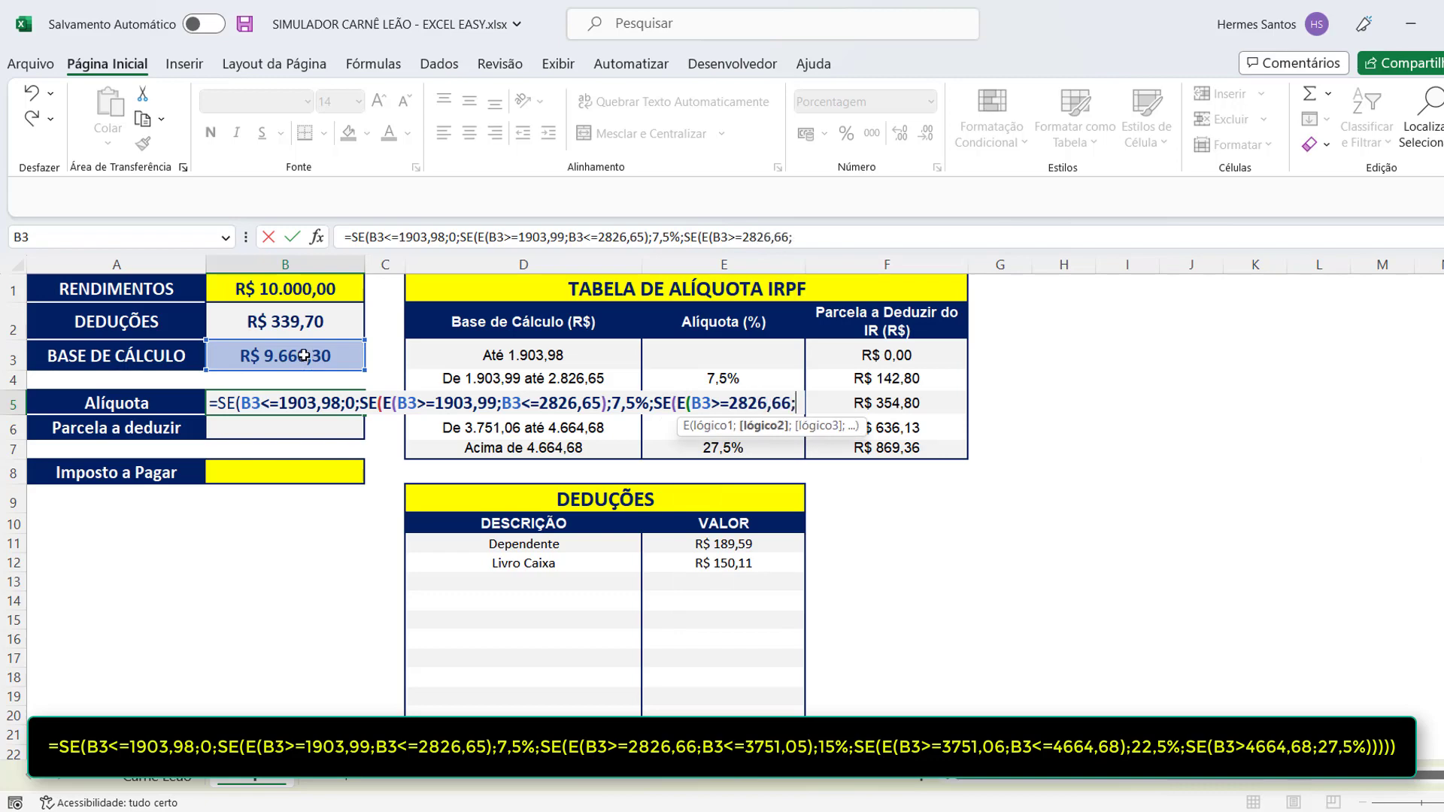
left_click(304, 358)
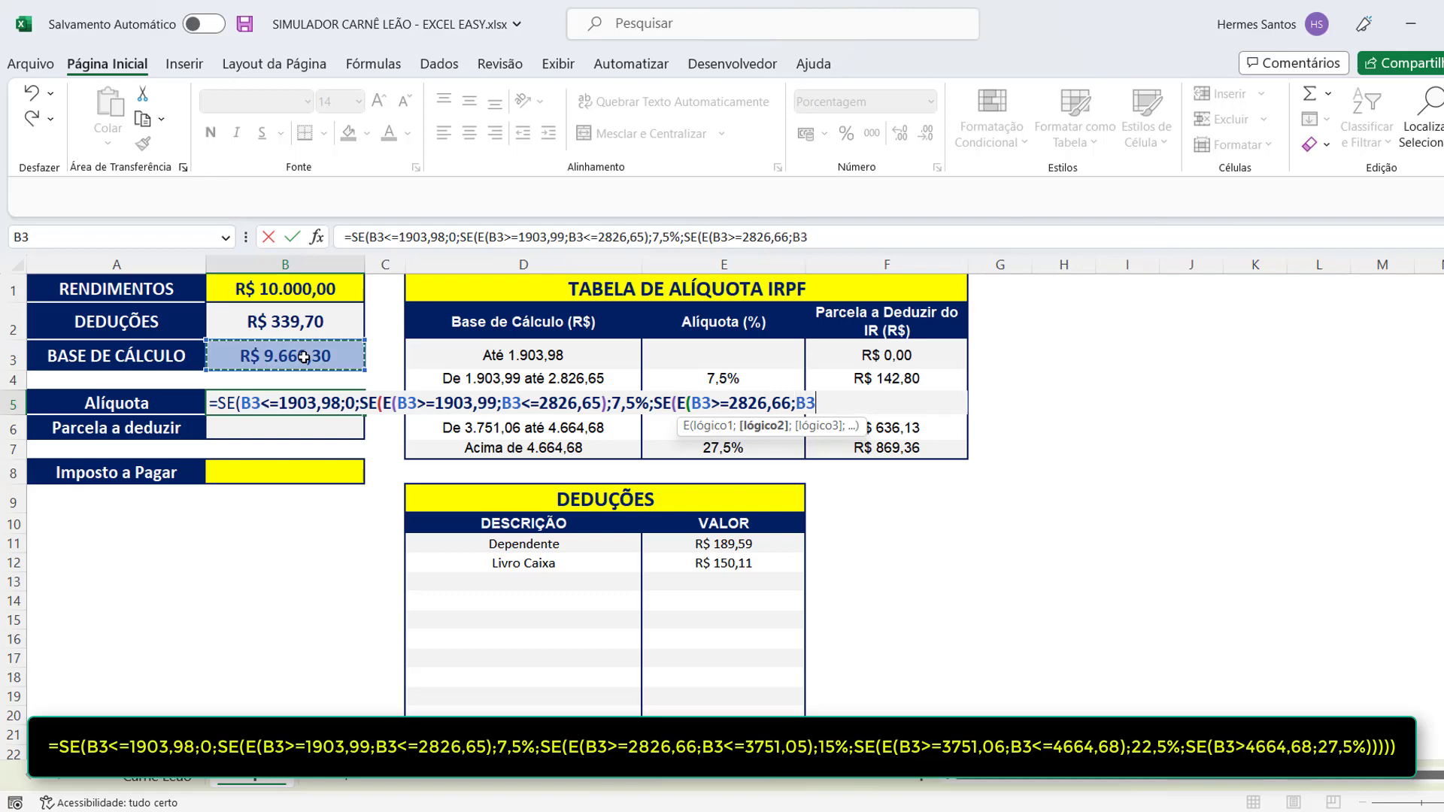
type("<=")
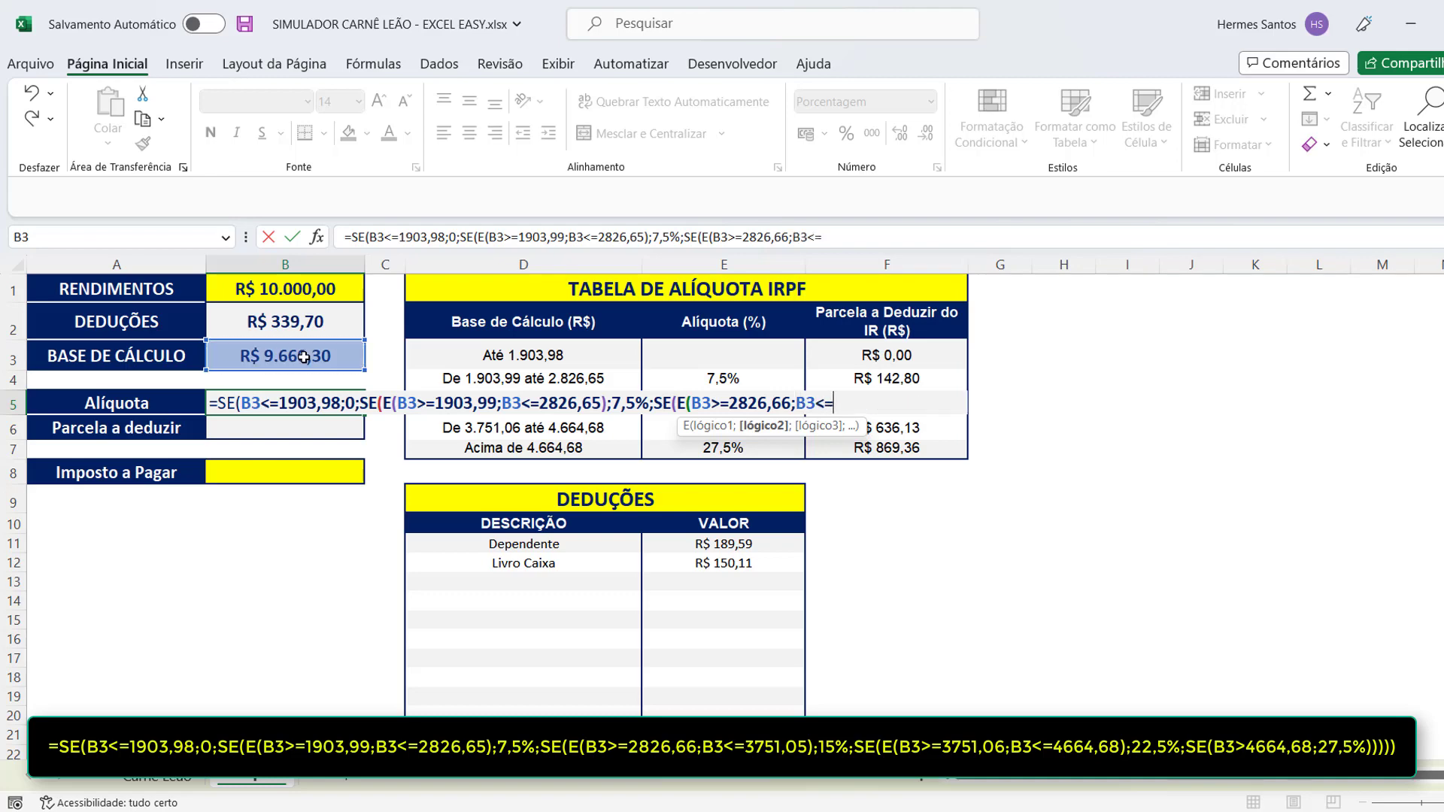
type("3751,05);")
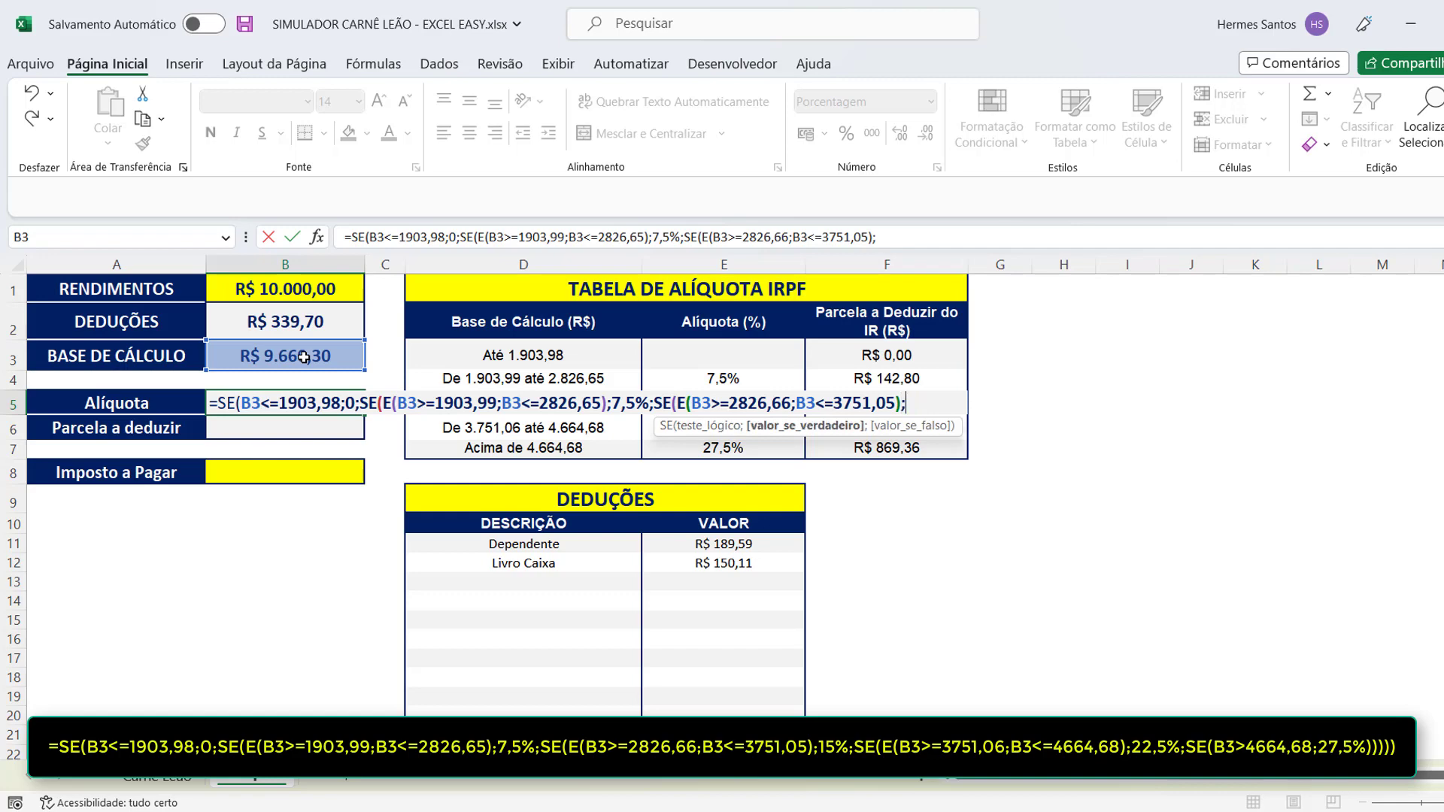
type("15%;SE(")
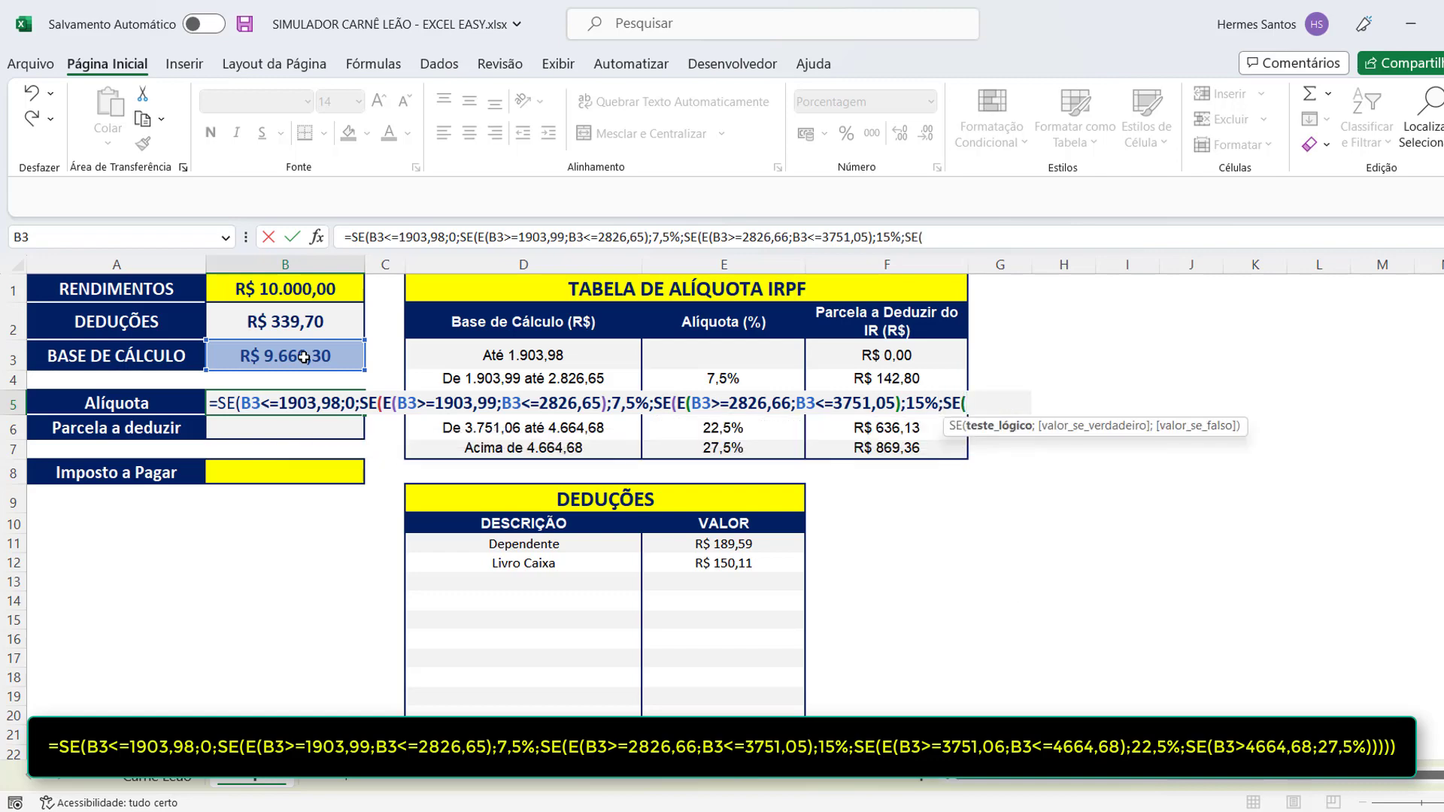
Fill the open SE with the fourth-bracket test E(B3>=3751,06;B3<=4664,68);22,5%; for the 22,5% rate.
type("E(")
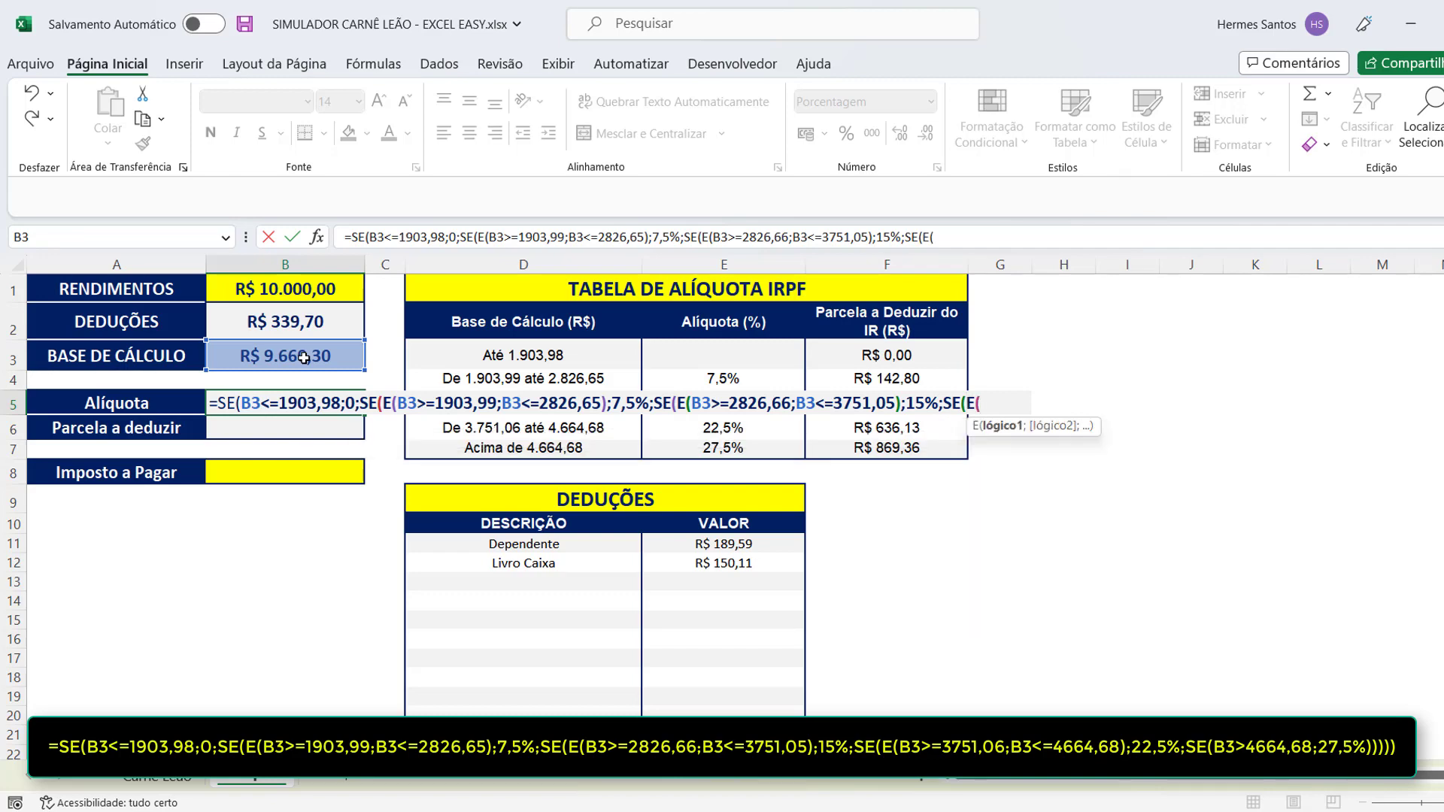
left_click(288, 354)
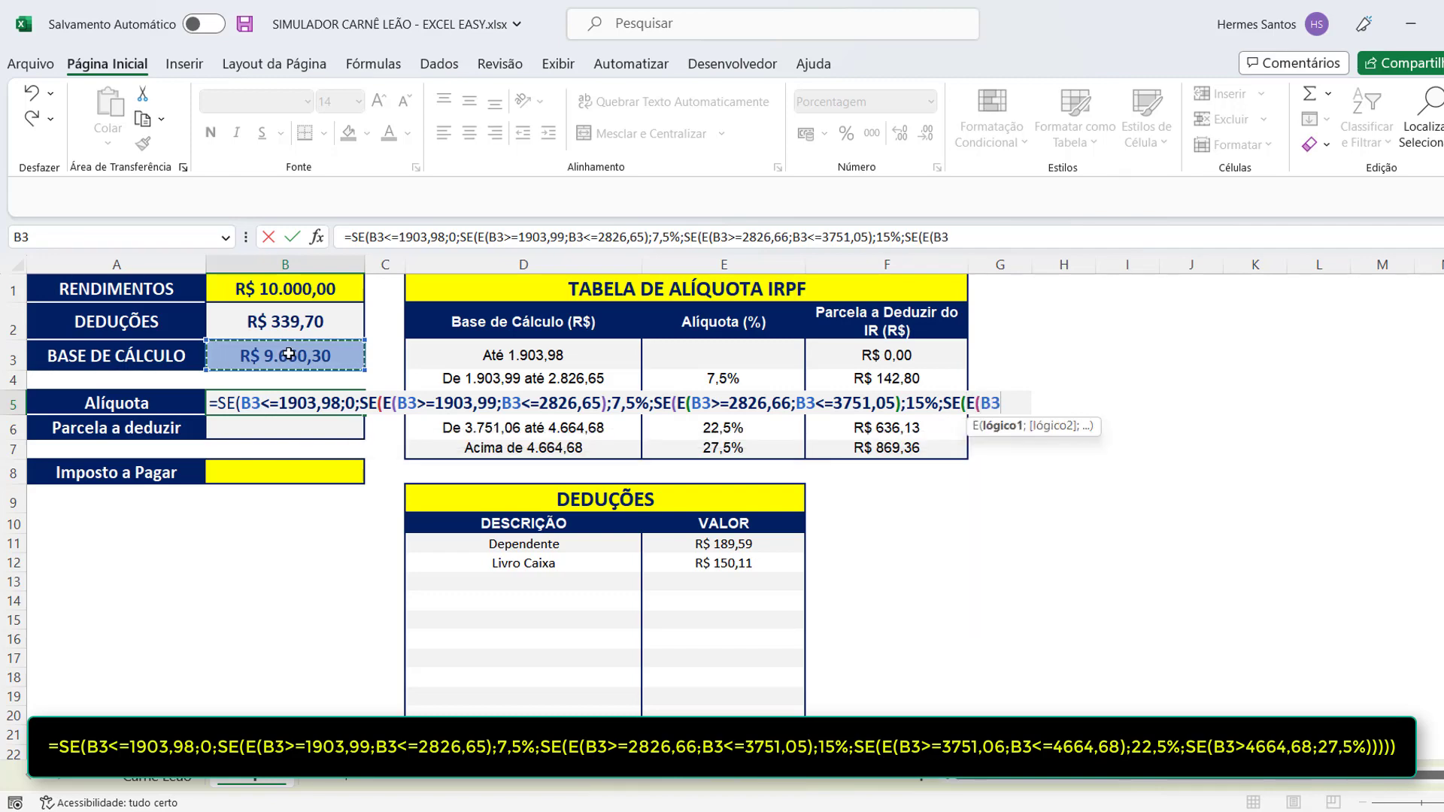
type(">=3")
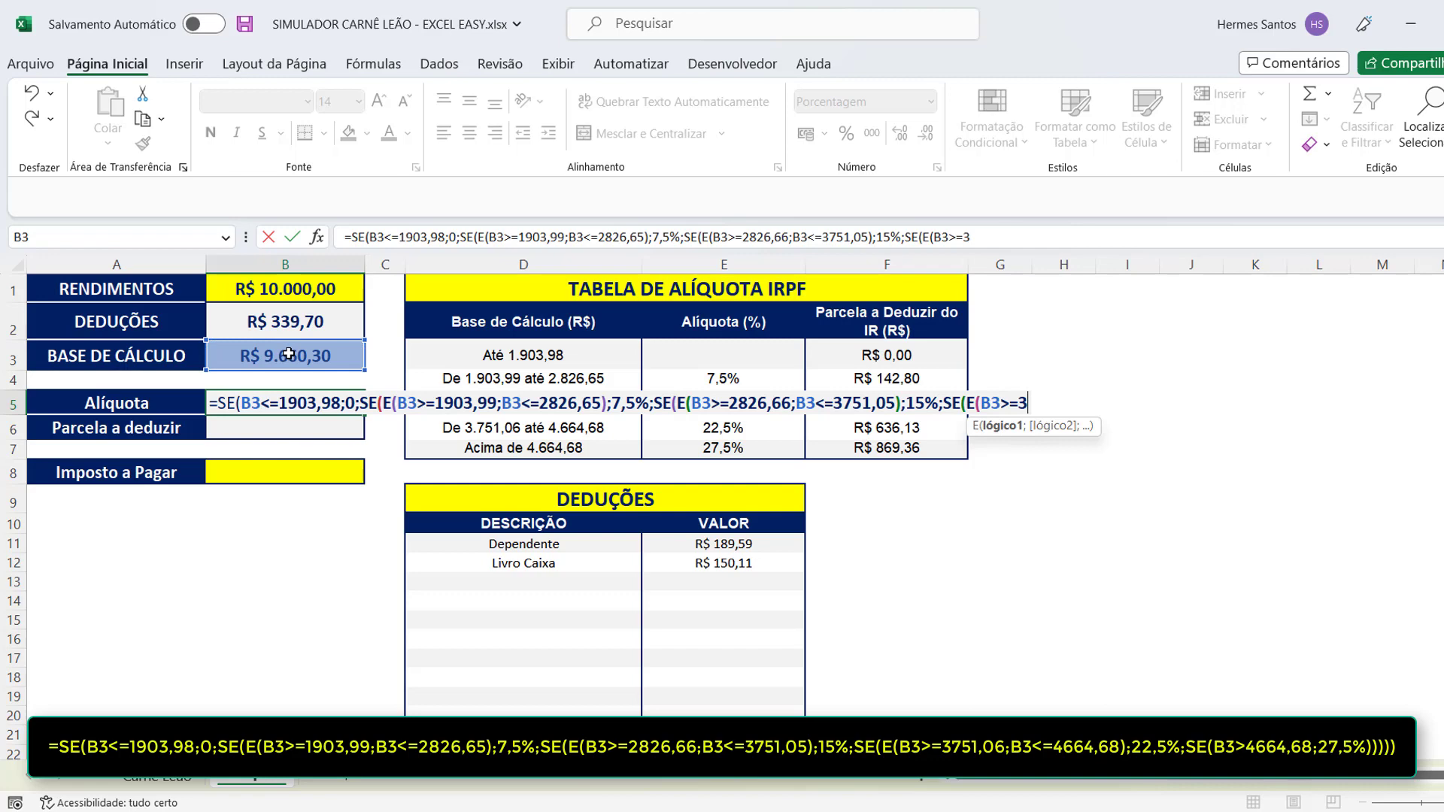
type("751,")
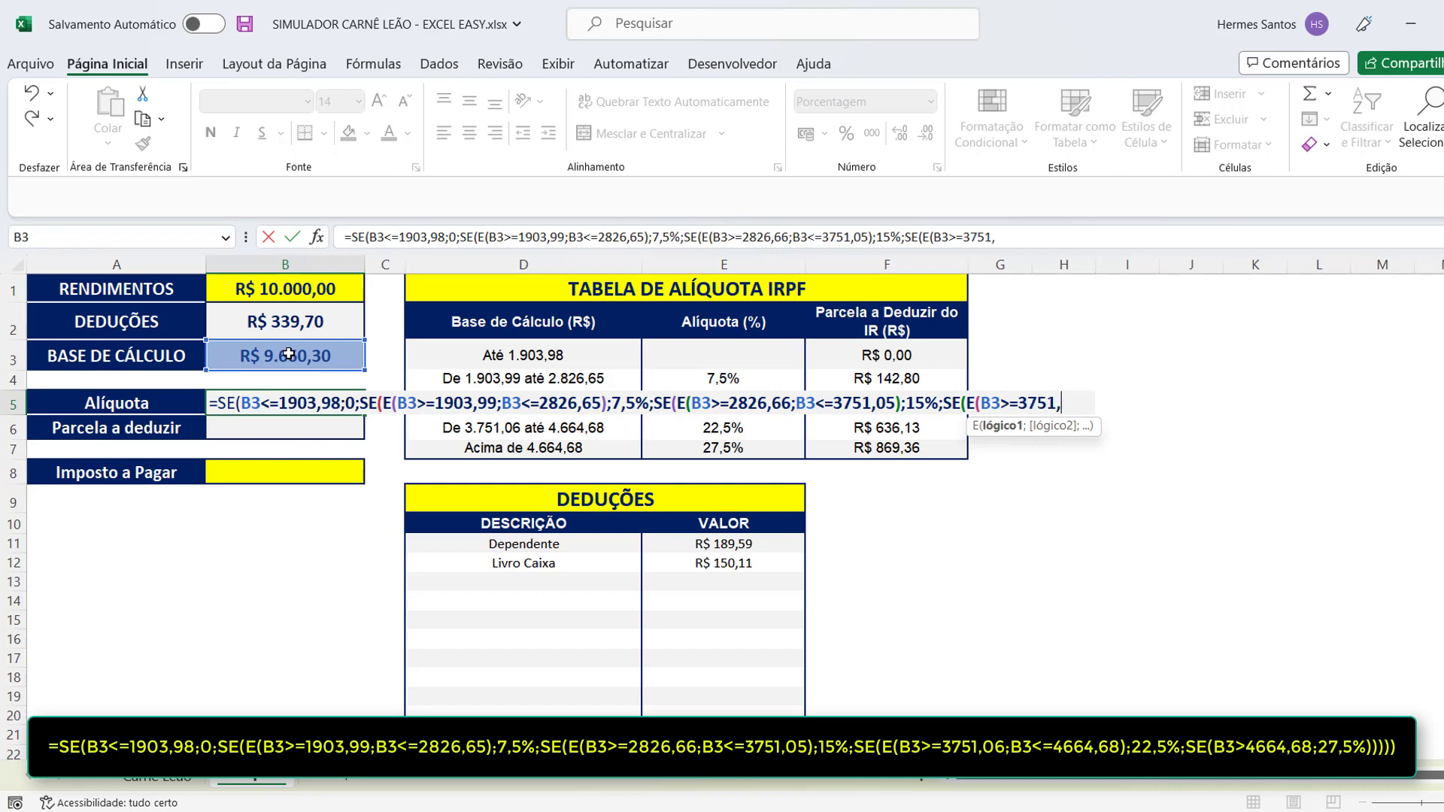
type("06;")
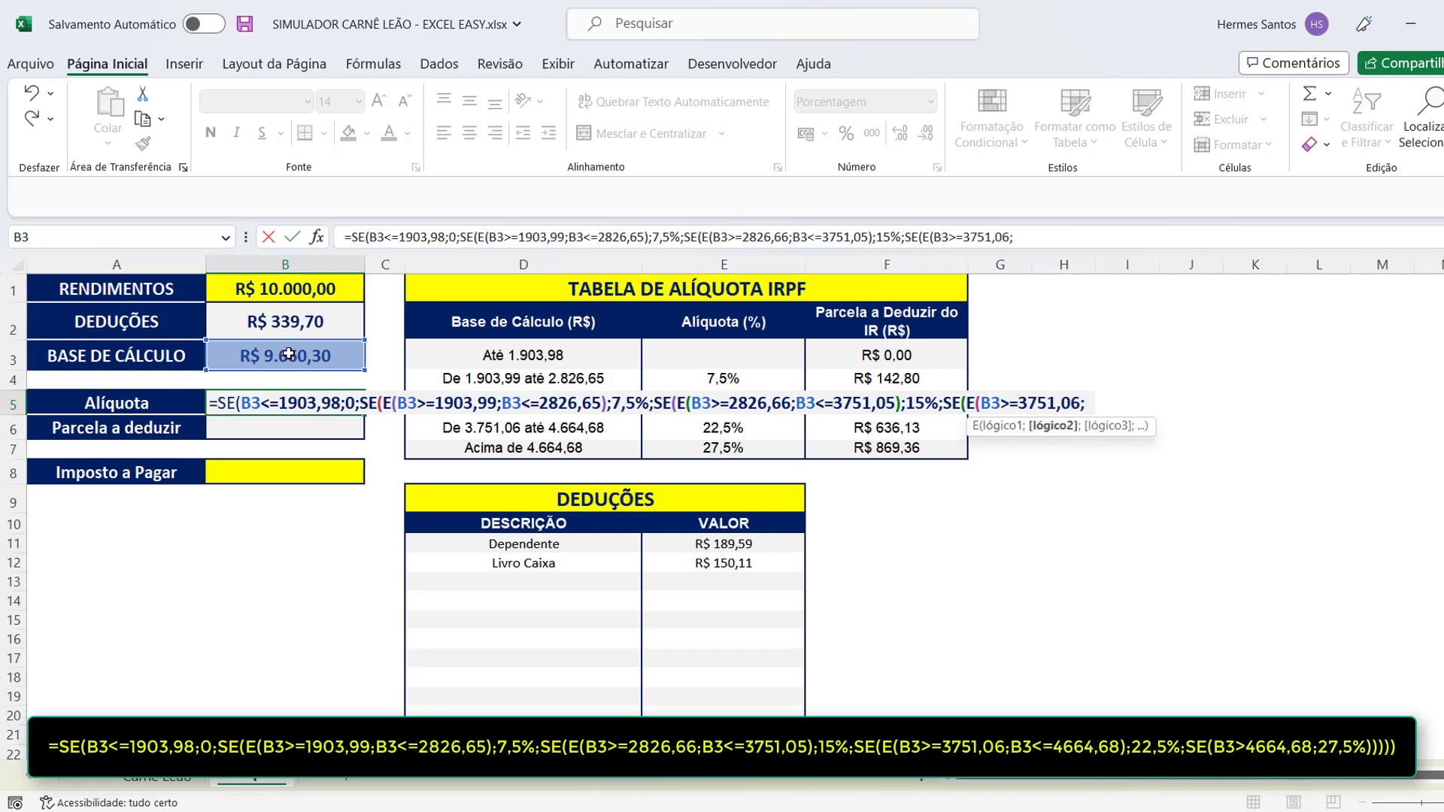
left_click(288, 354)
type("<")
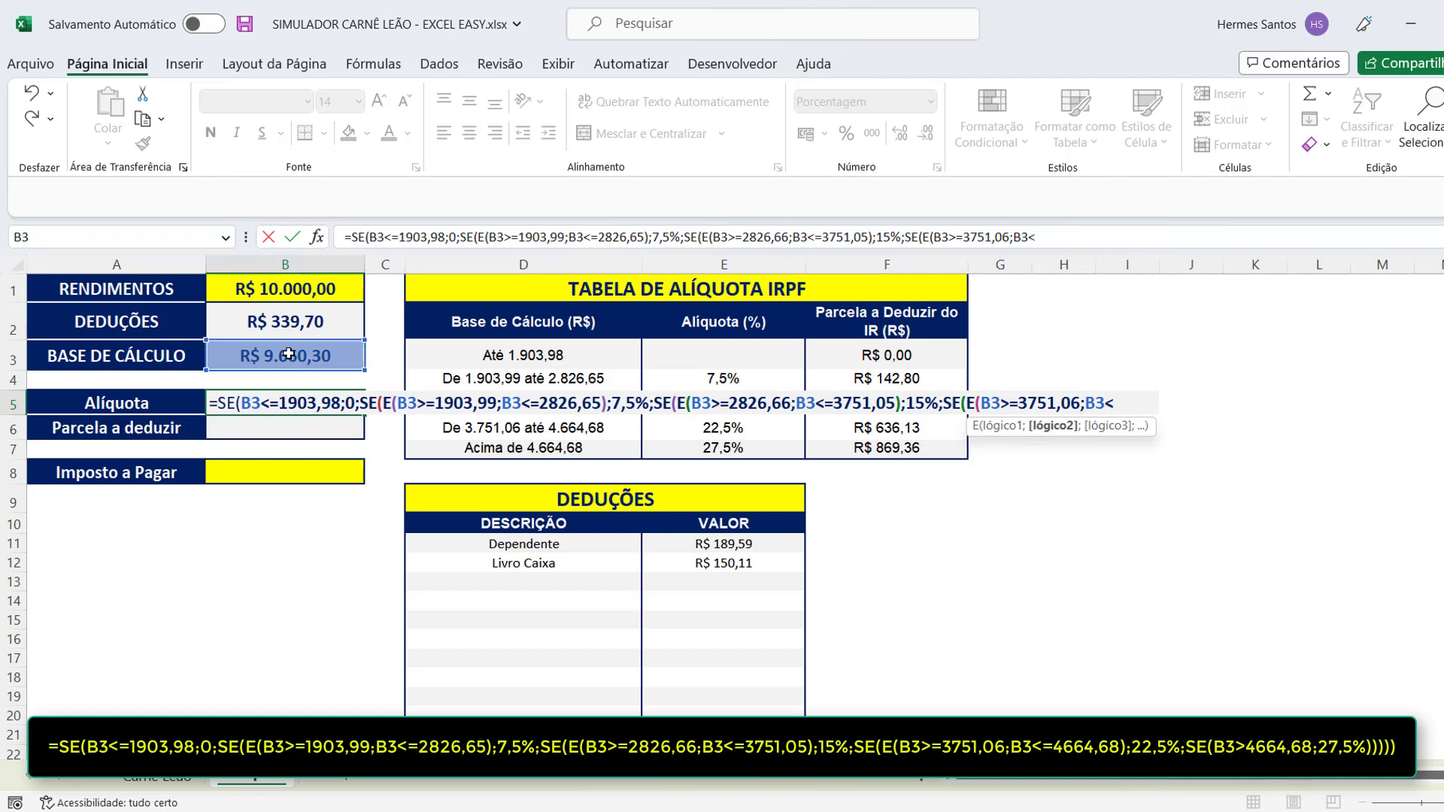
type("=460")
key("BackSpace")
type("64,6")
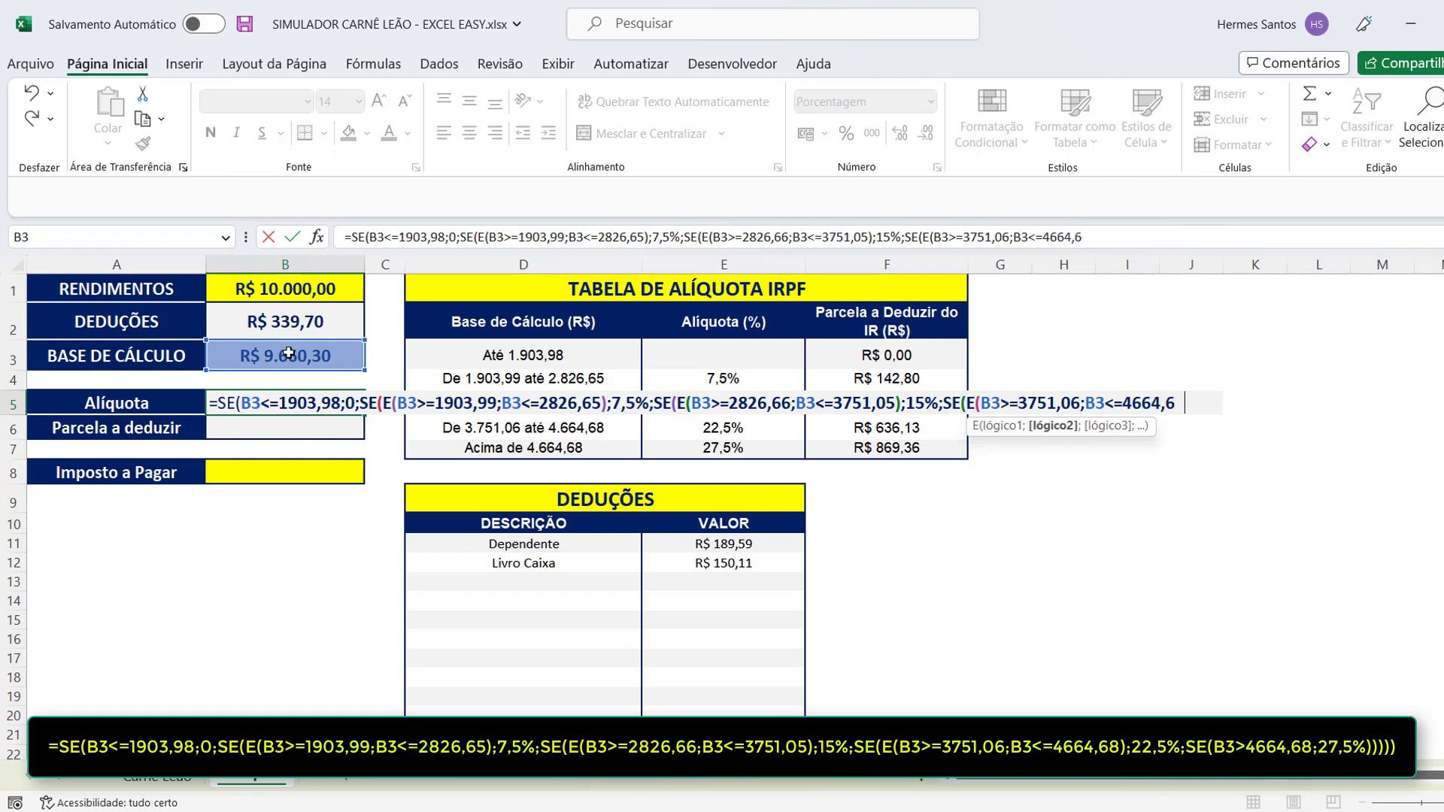
key("BackSpace")
type("8);")
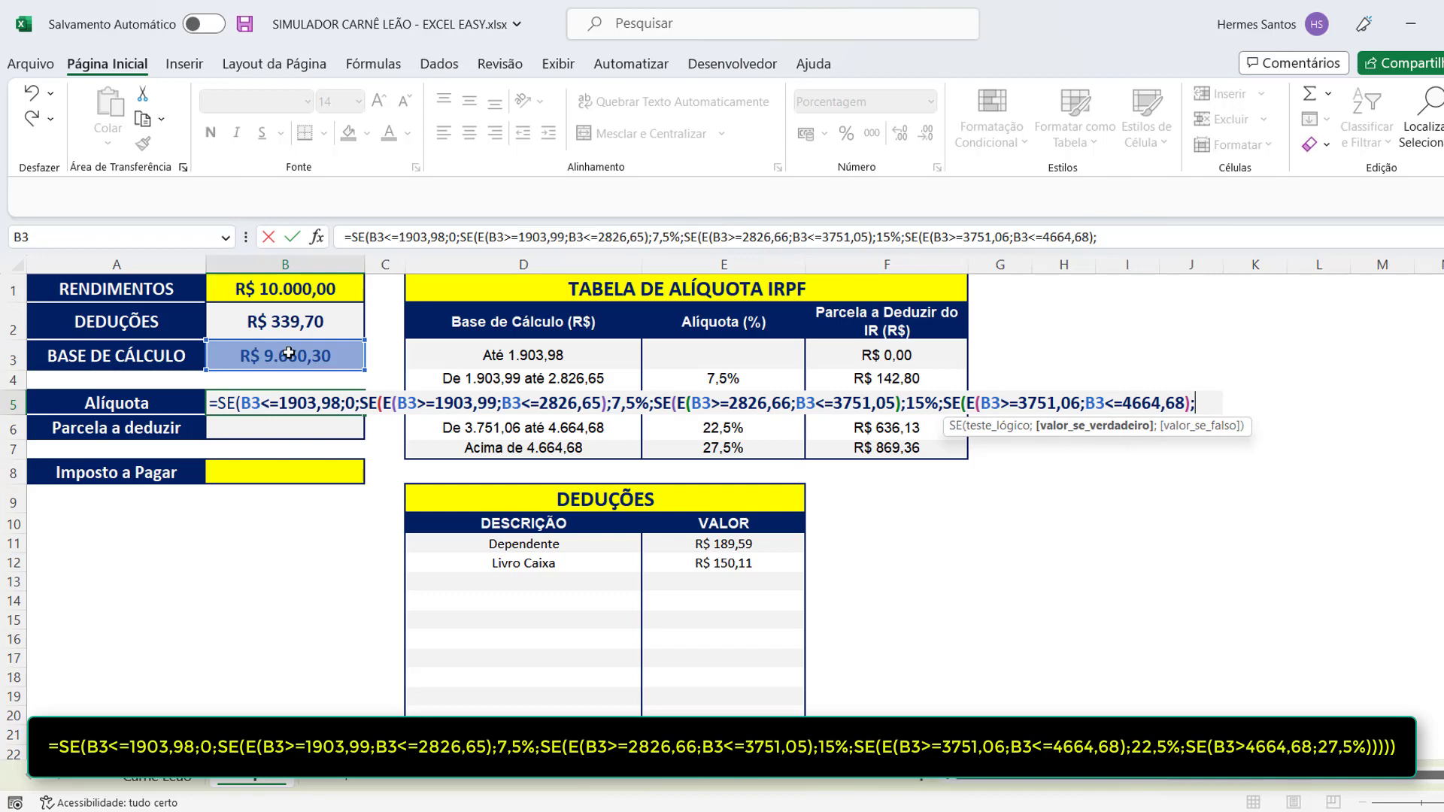
type("22,5%")
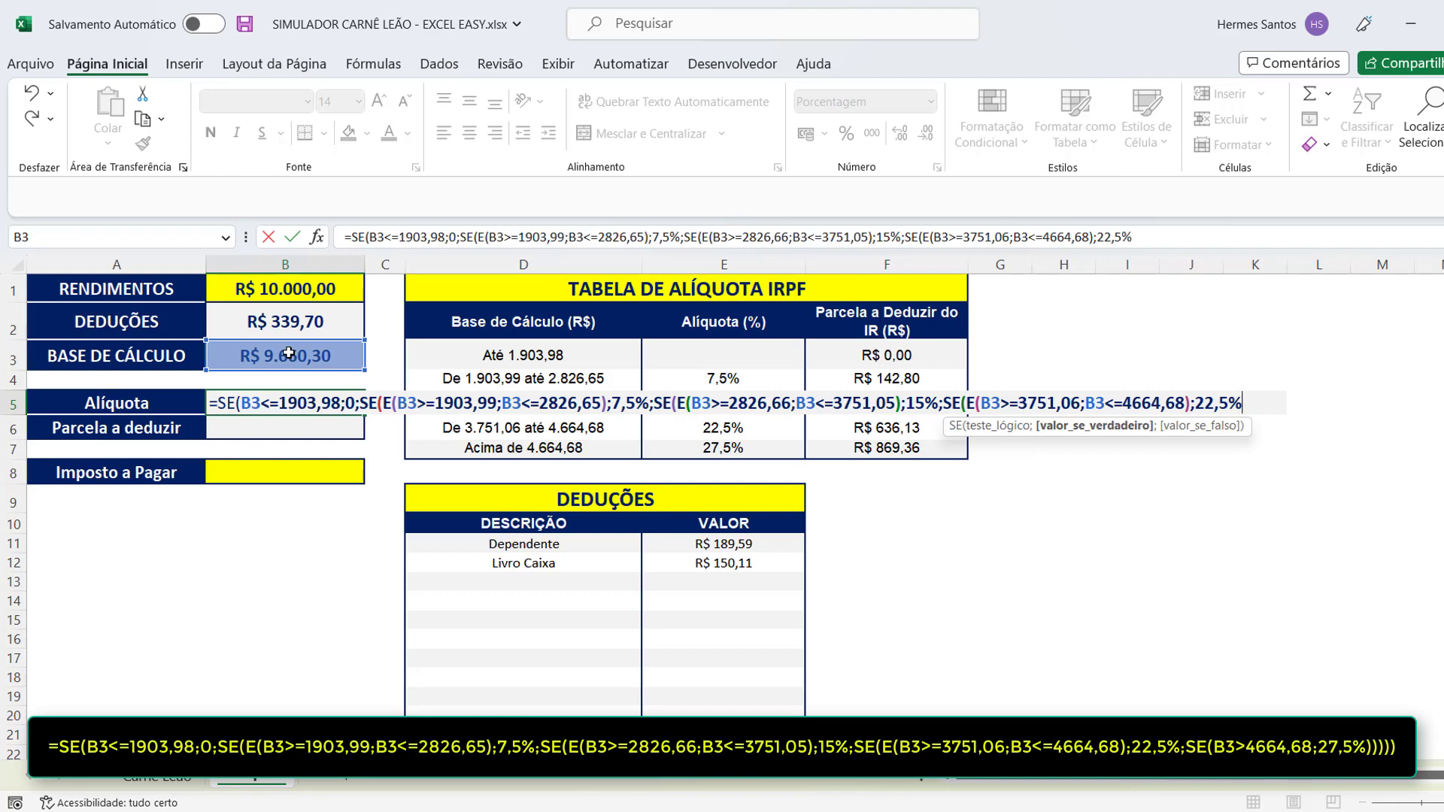
type(";")
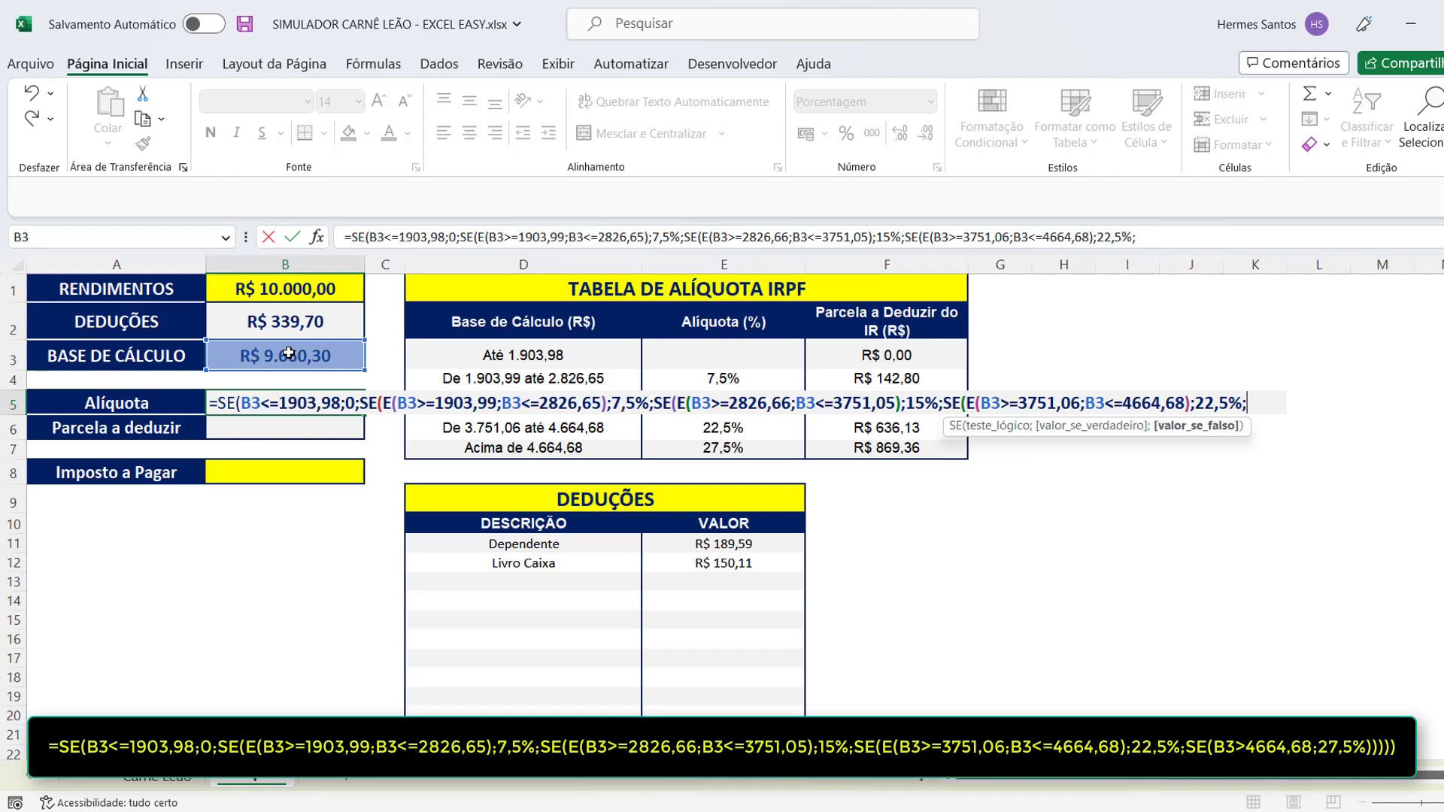
Finish the Alíquota formula with the last-bracket test SE(B3>4664,68;27,5%), close all nested SE functions and commit it in cell B5.
type("SE(")
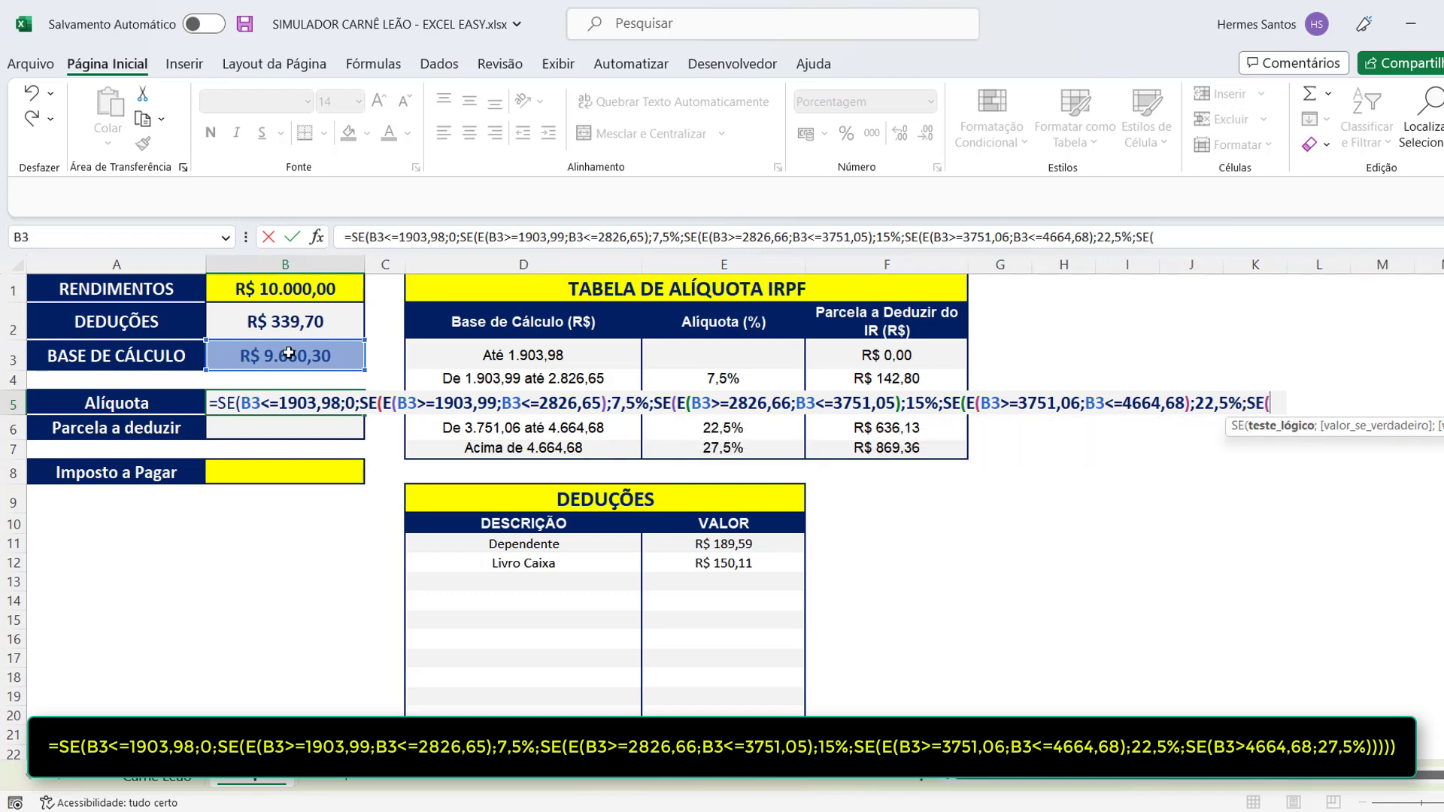
left_click(247, 352)
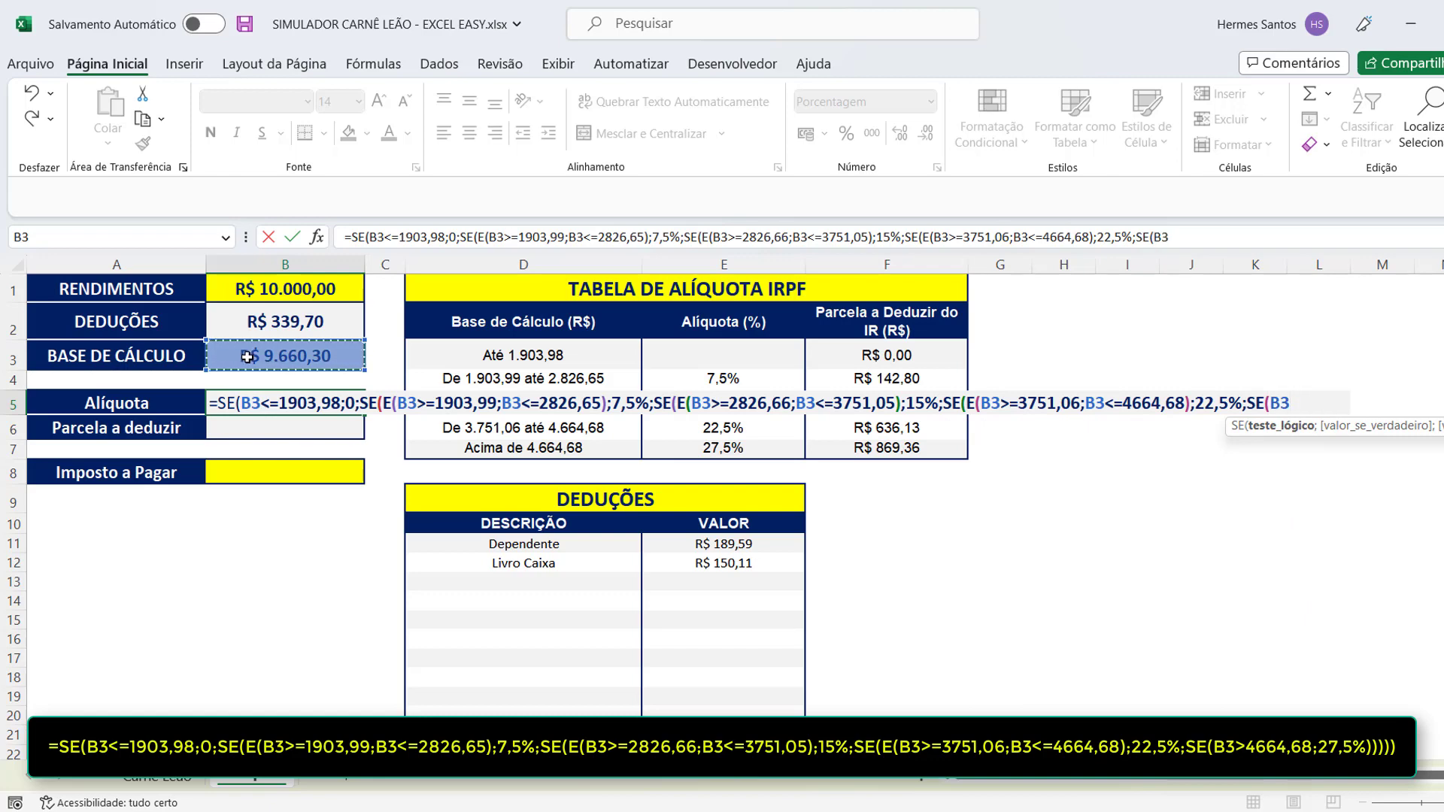
type(">4")
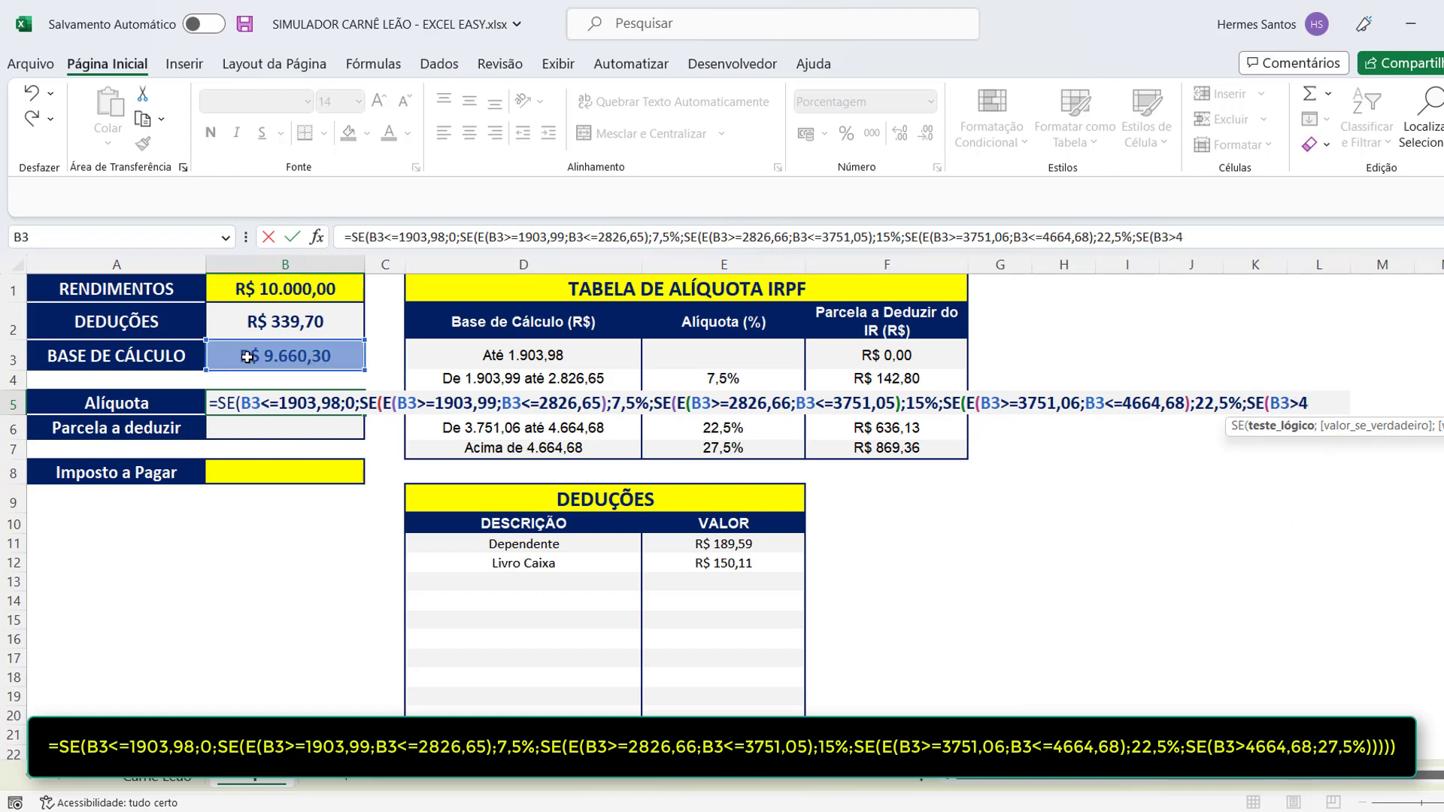
type("664,68;")
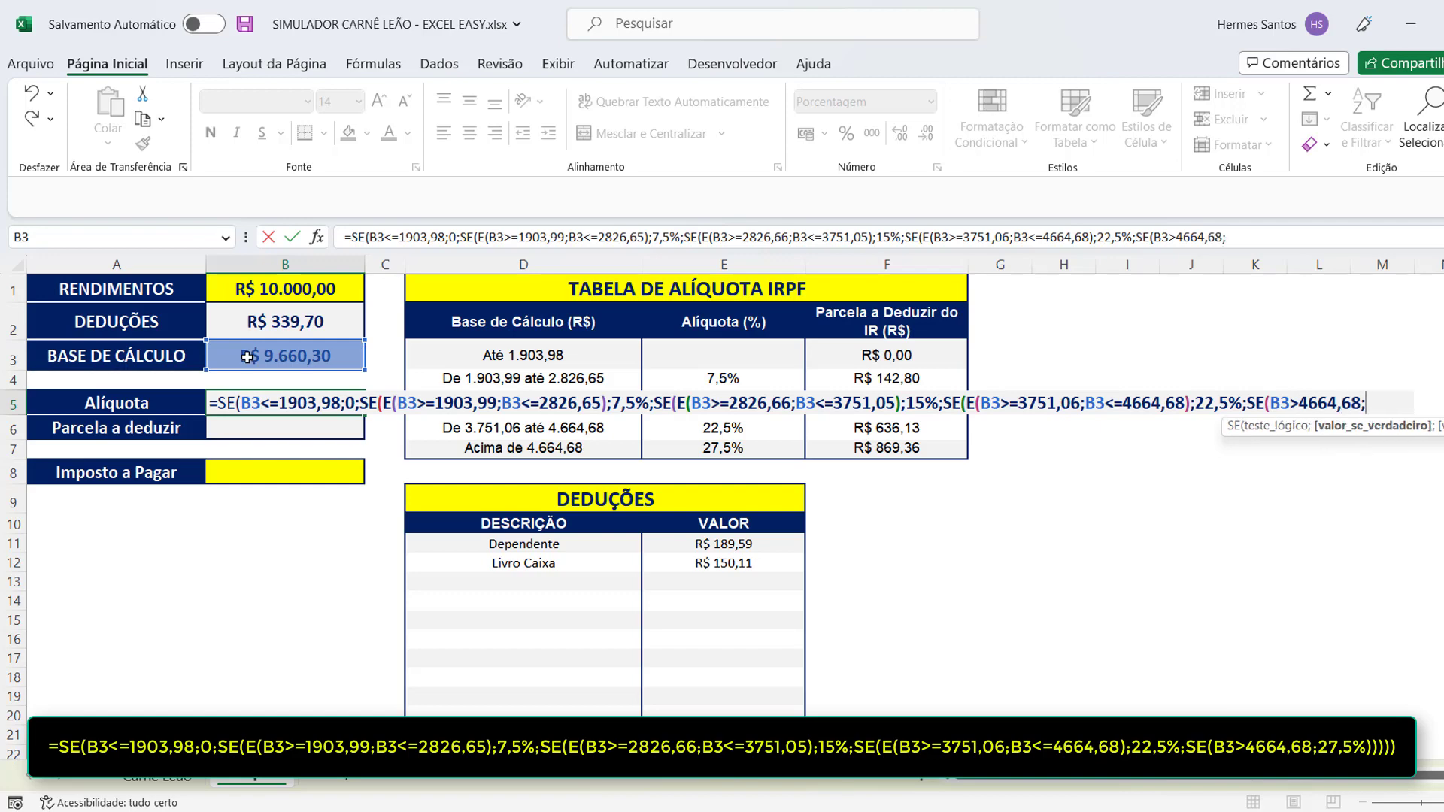
type("27,5%")
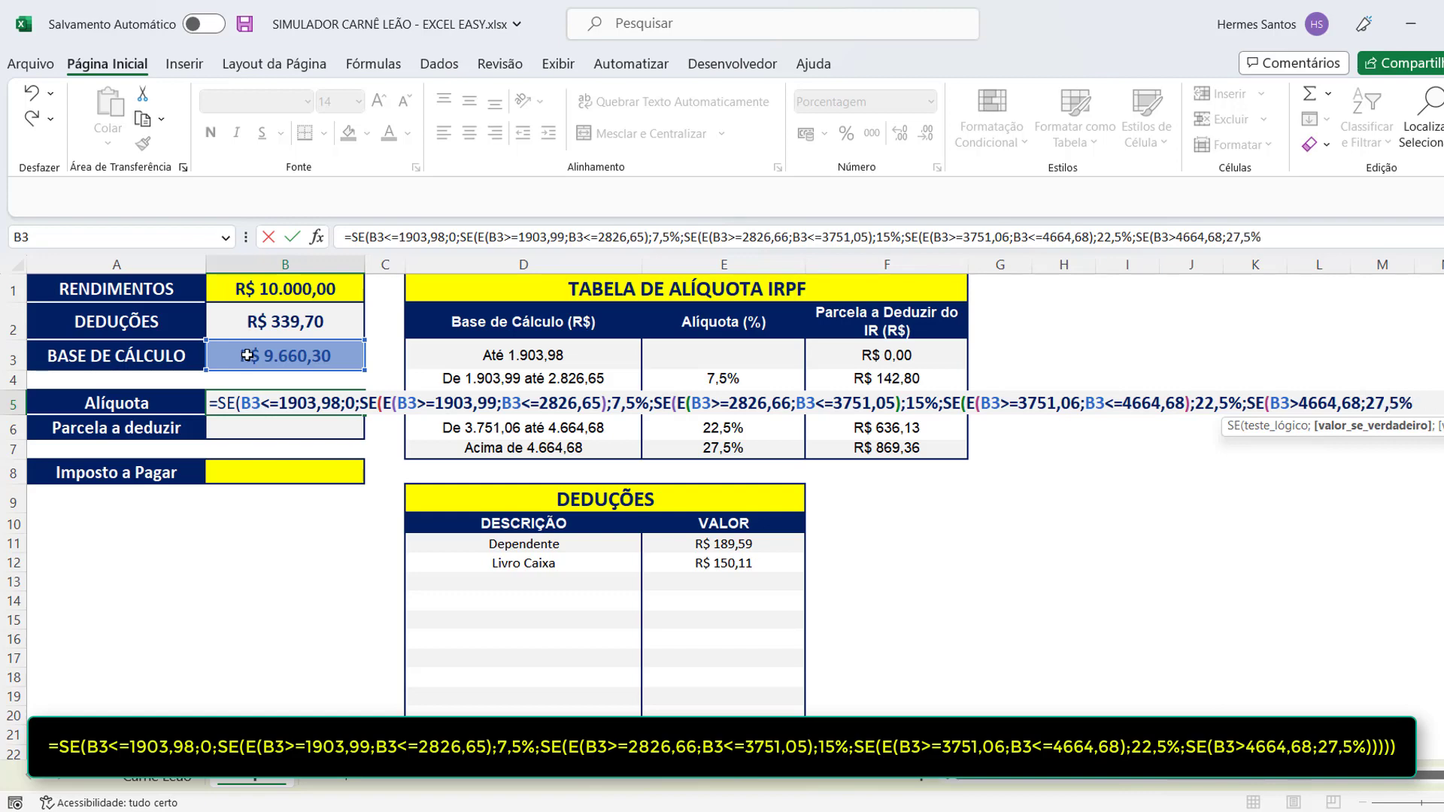
type("))))")
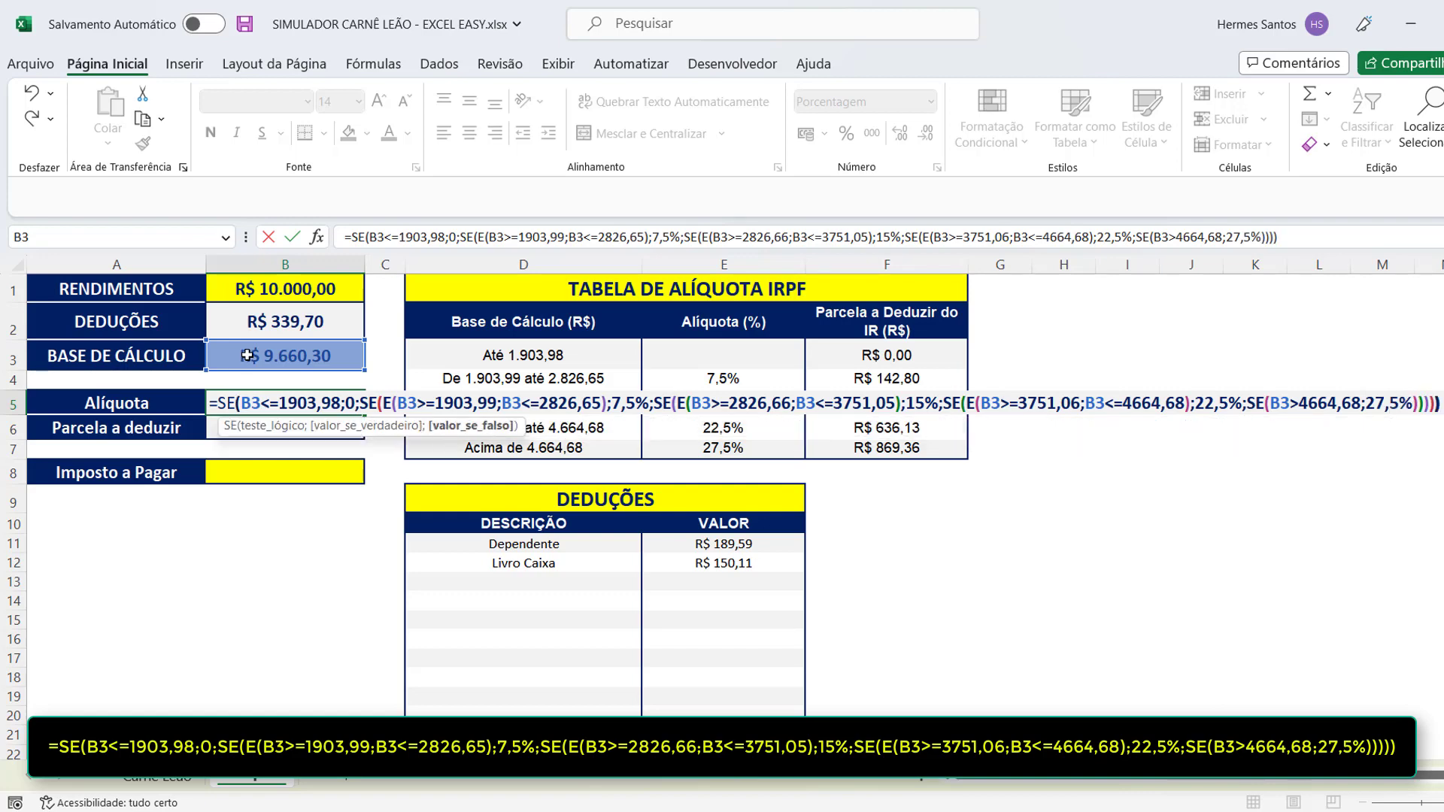
key("Return")
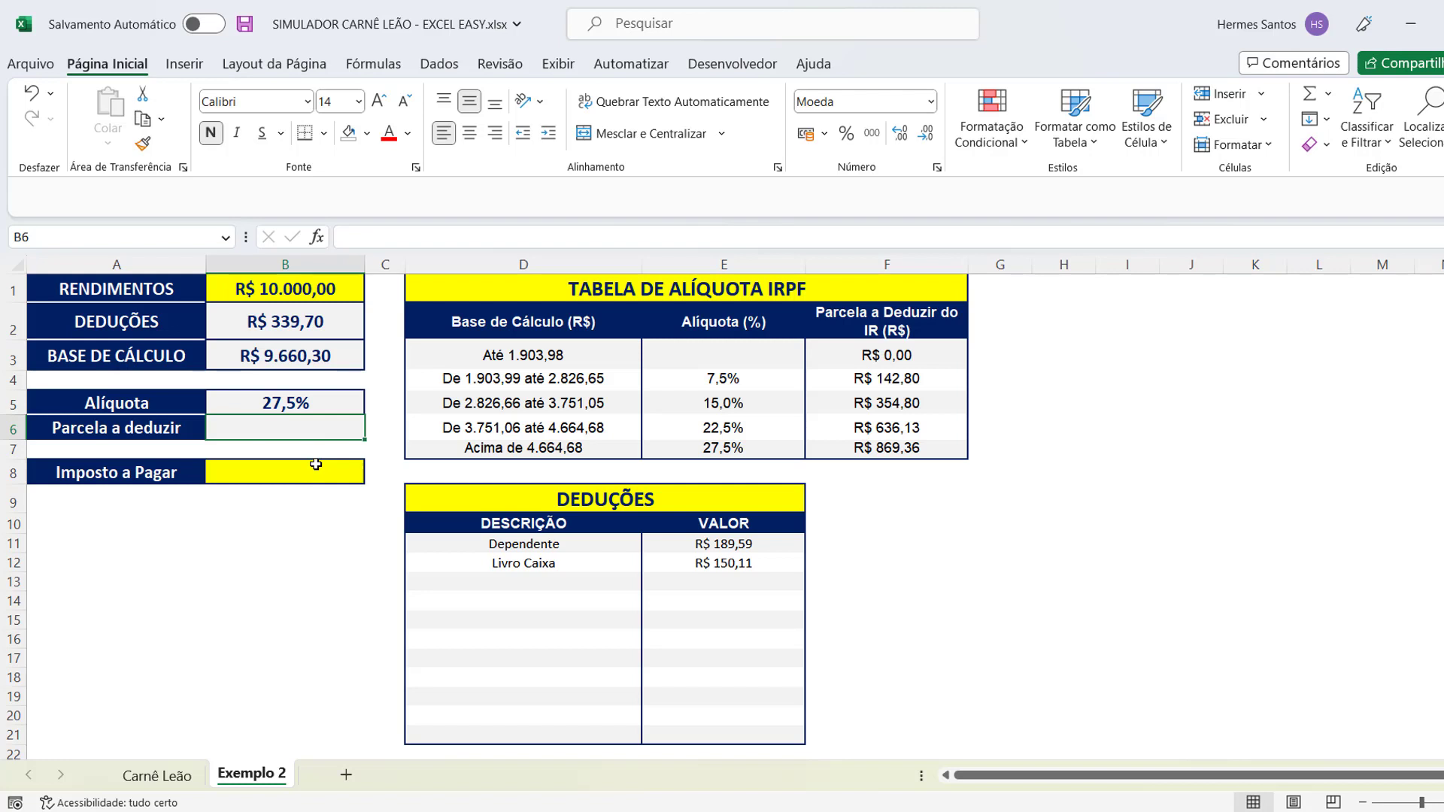
Start a PROCV formula in the Parcela a deduzir cell B6 with the Alíquota cell B5 as the lookup value.
double_click(293, 427)
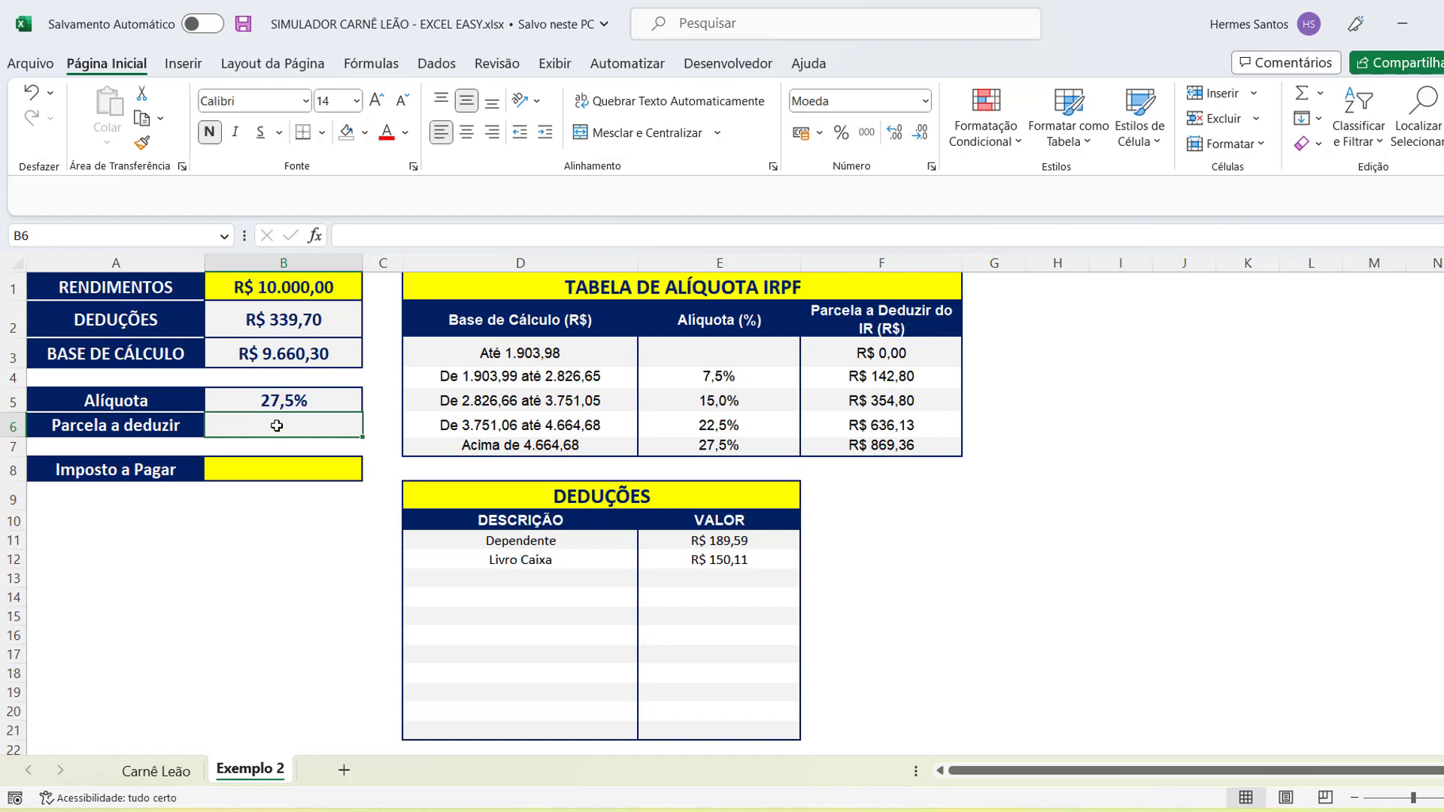
double_click(278, 423)
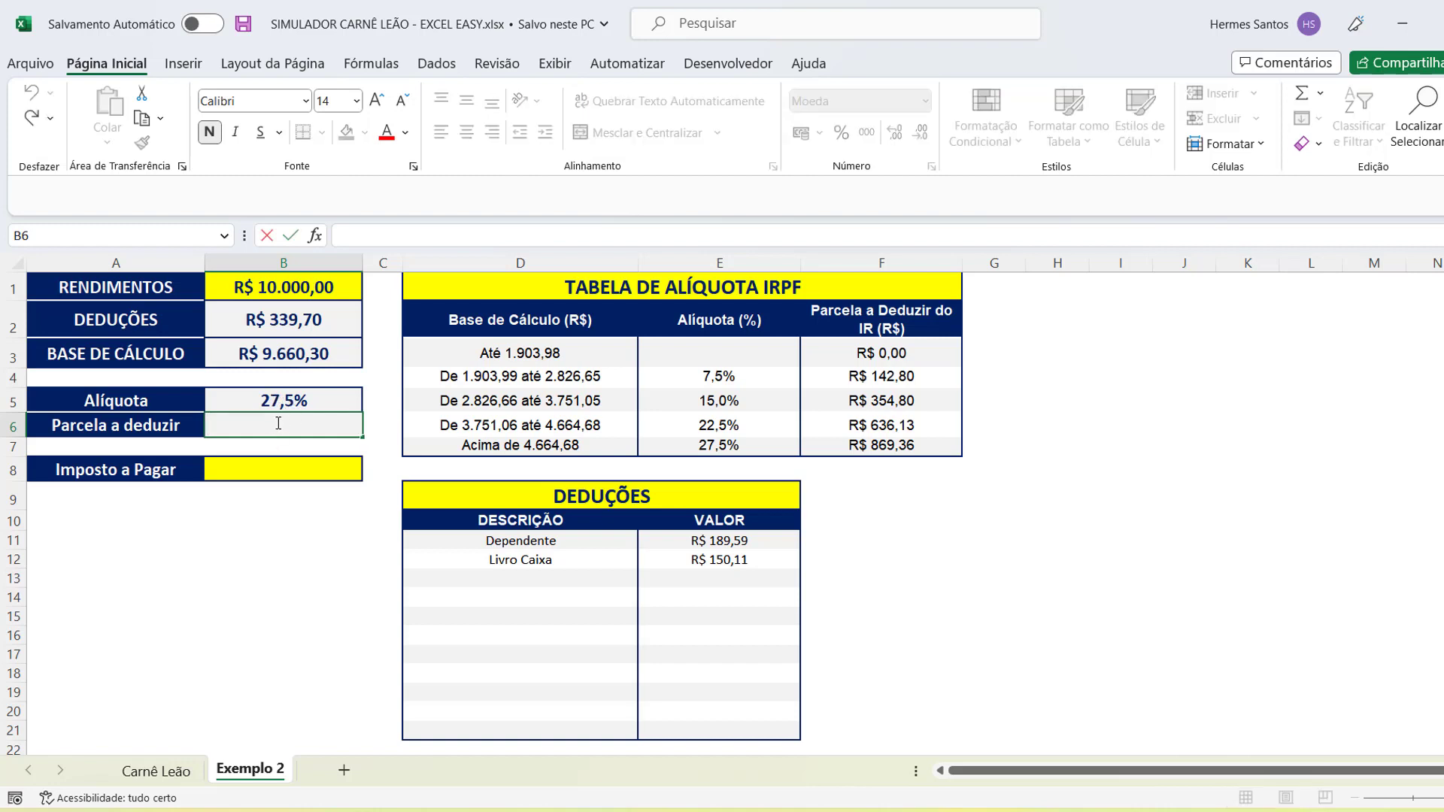
type("=PRO")
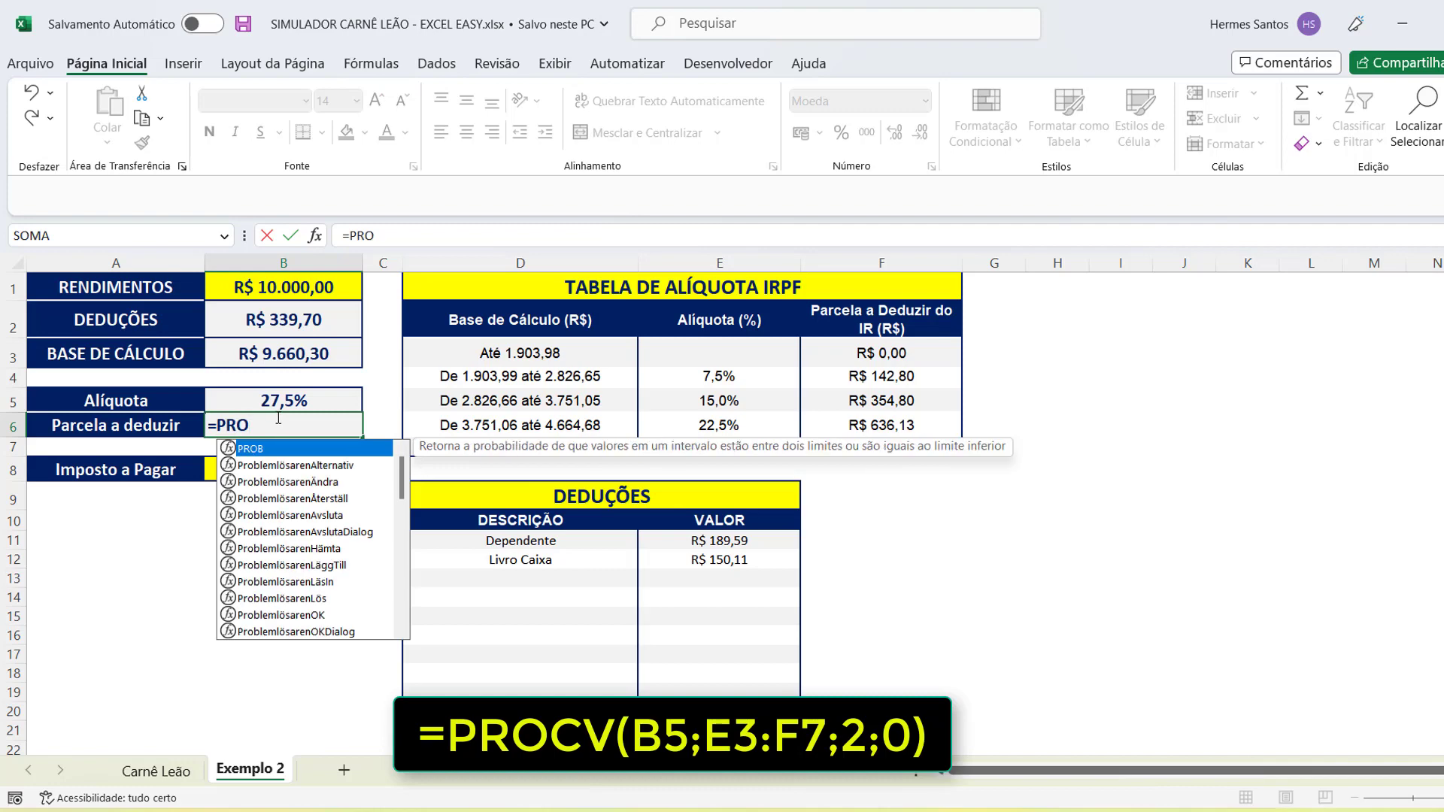
type("CV(")
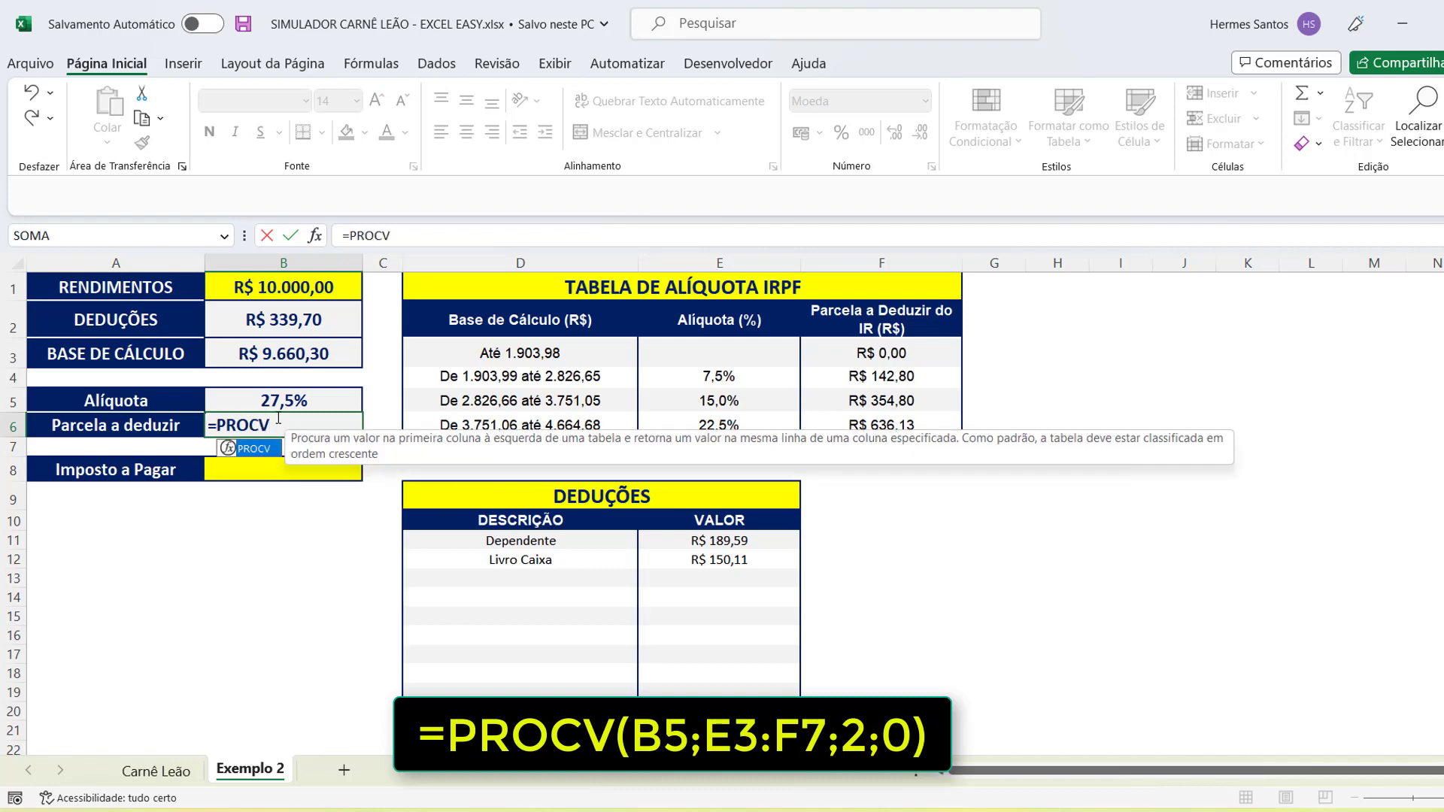
left_click(247, 405)
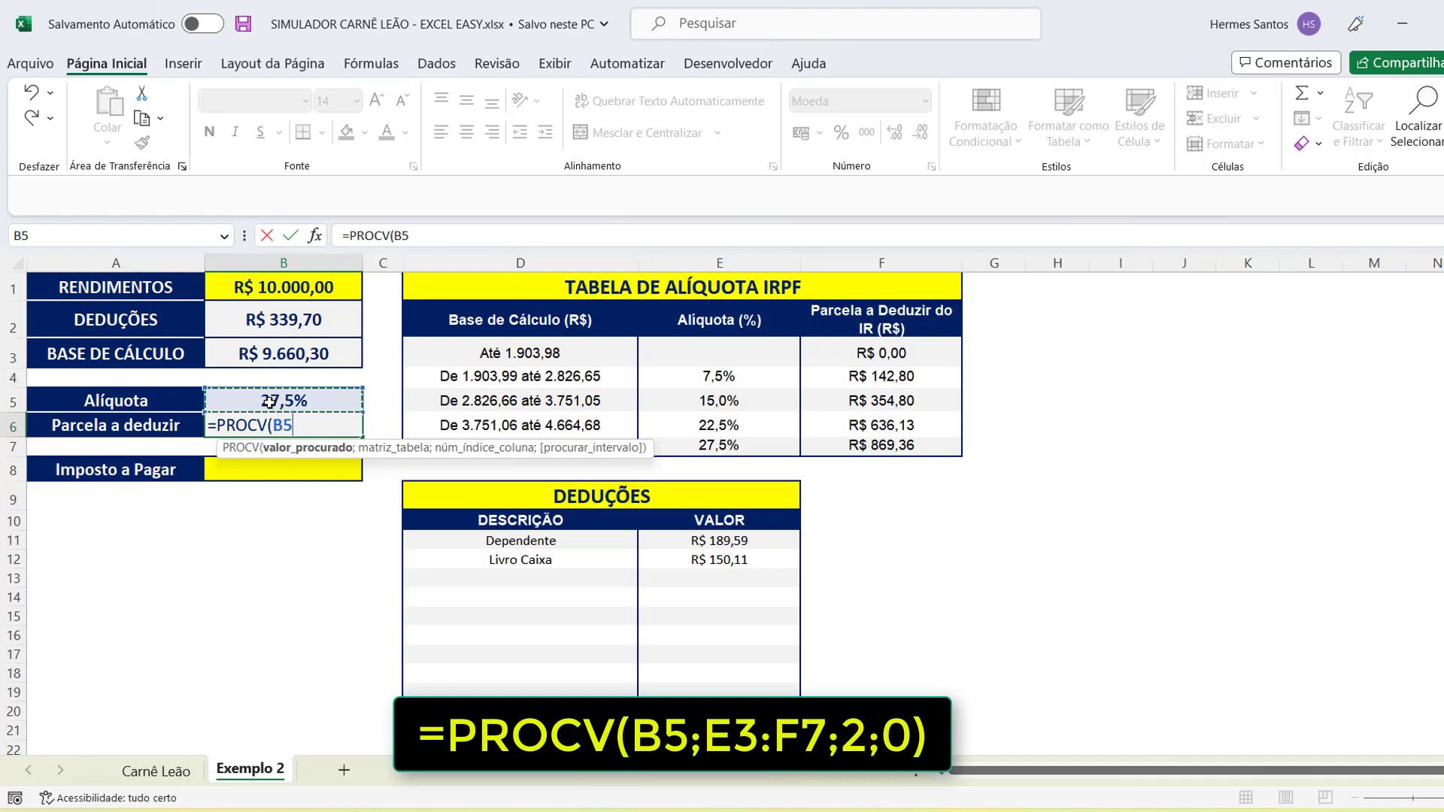
type(";")
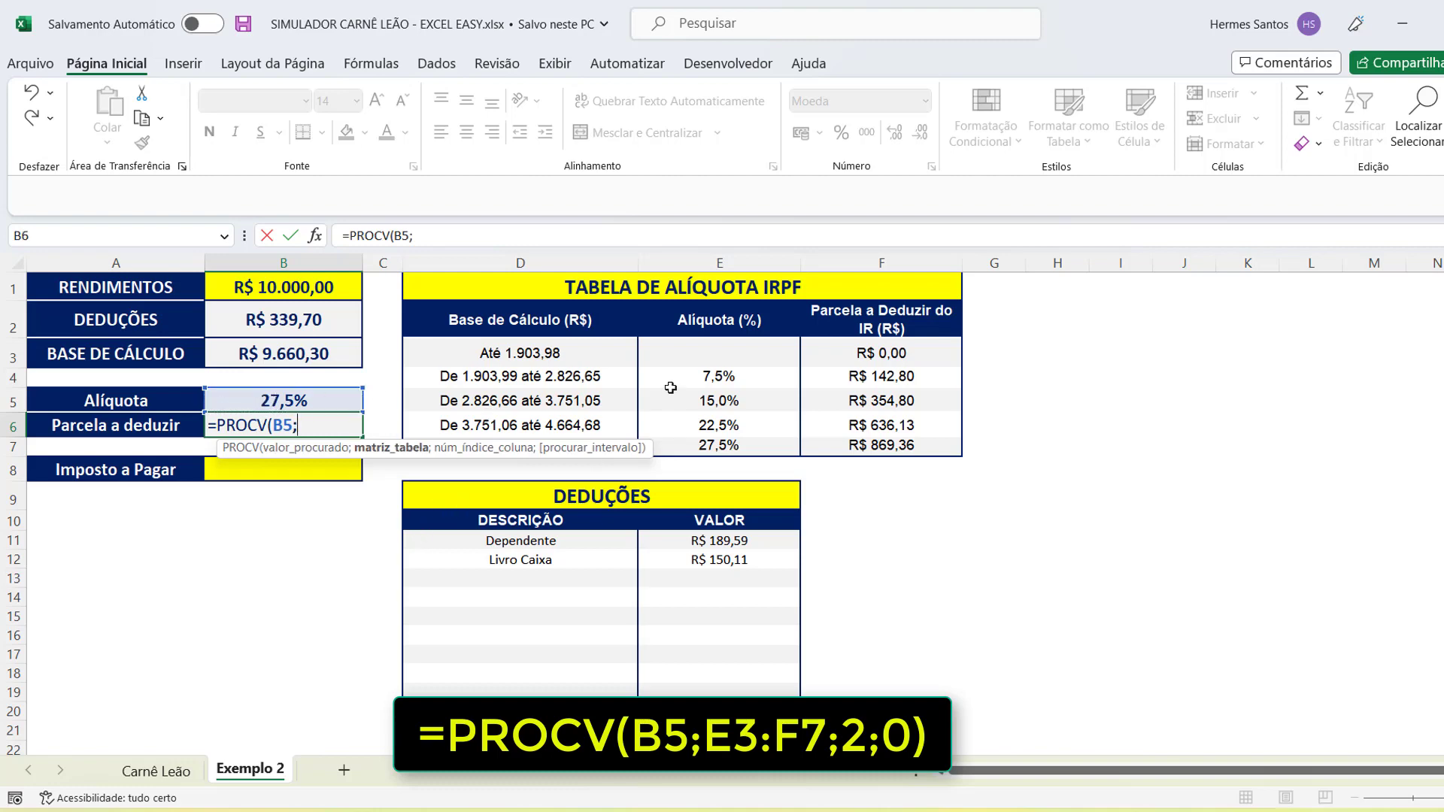
Complete the PROCV with table range E3:F7, column 2 and exact match 0, commit it, and center cell B6 horizontally.
left_click_drag(688, 345, 851, 449)
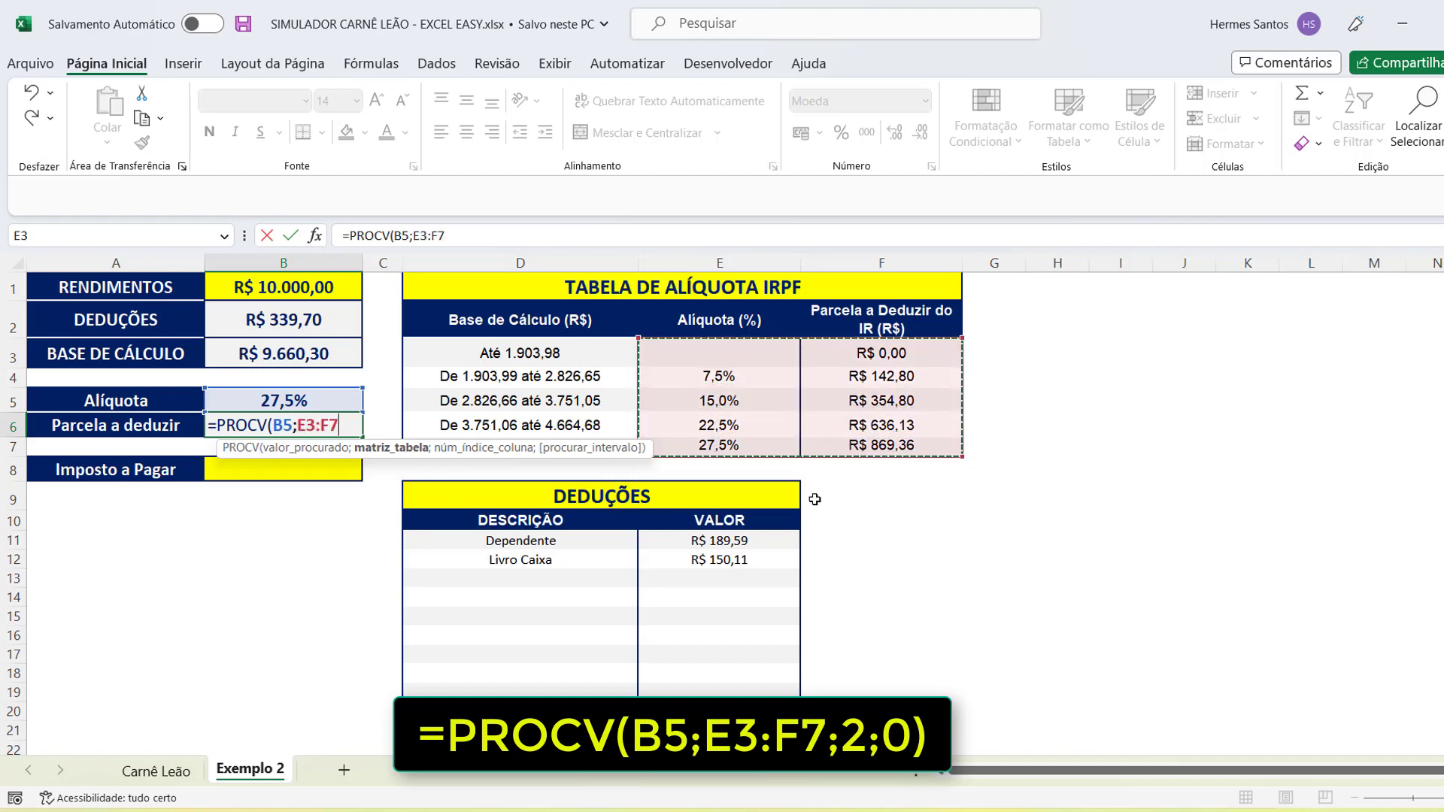
type(";")
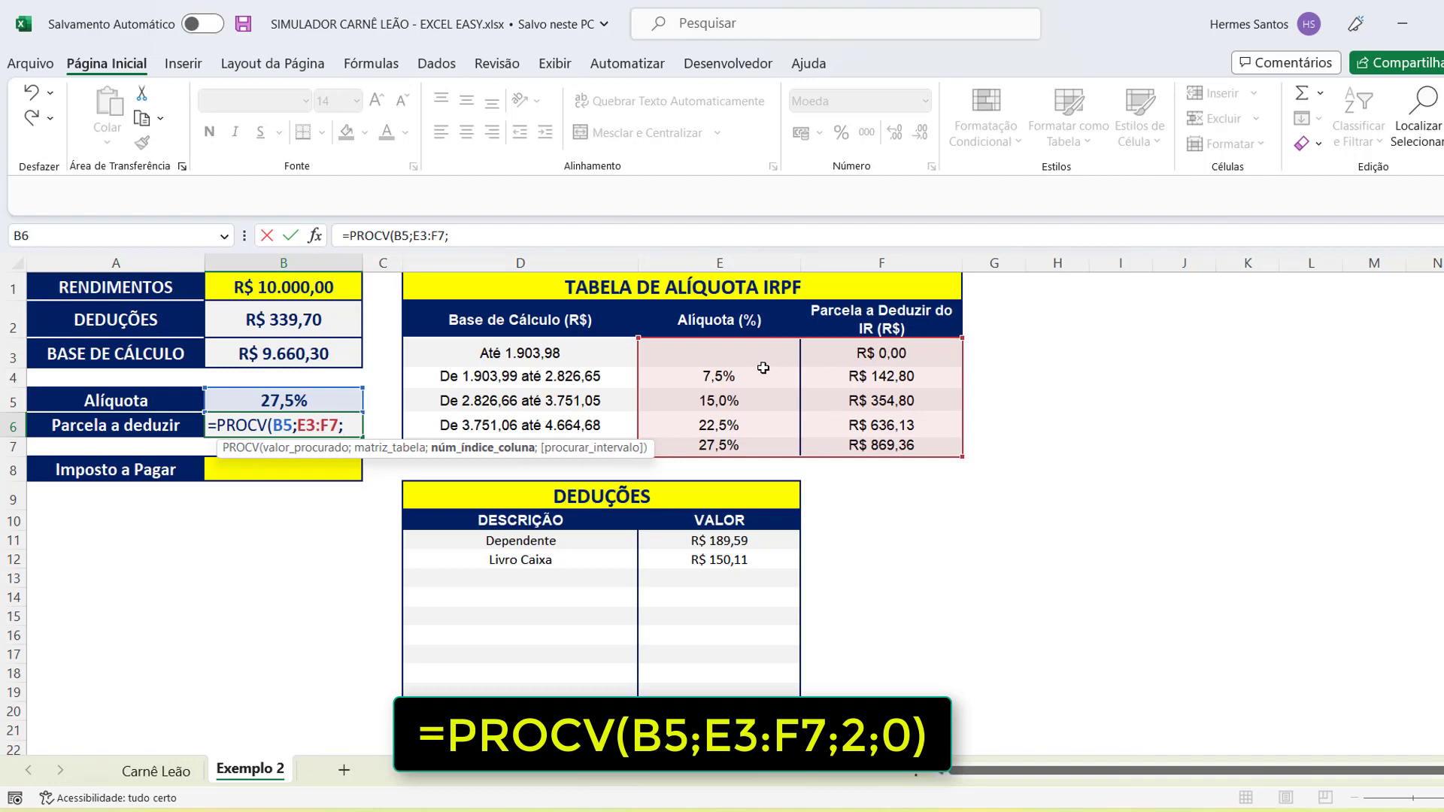
type("2;")
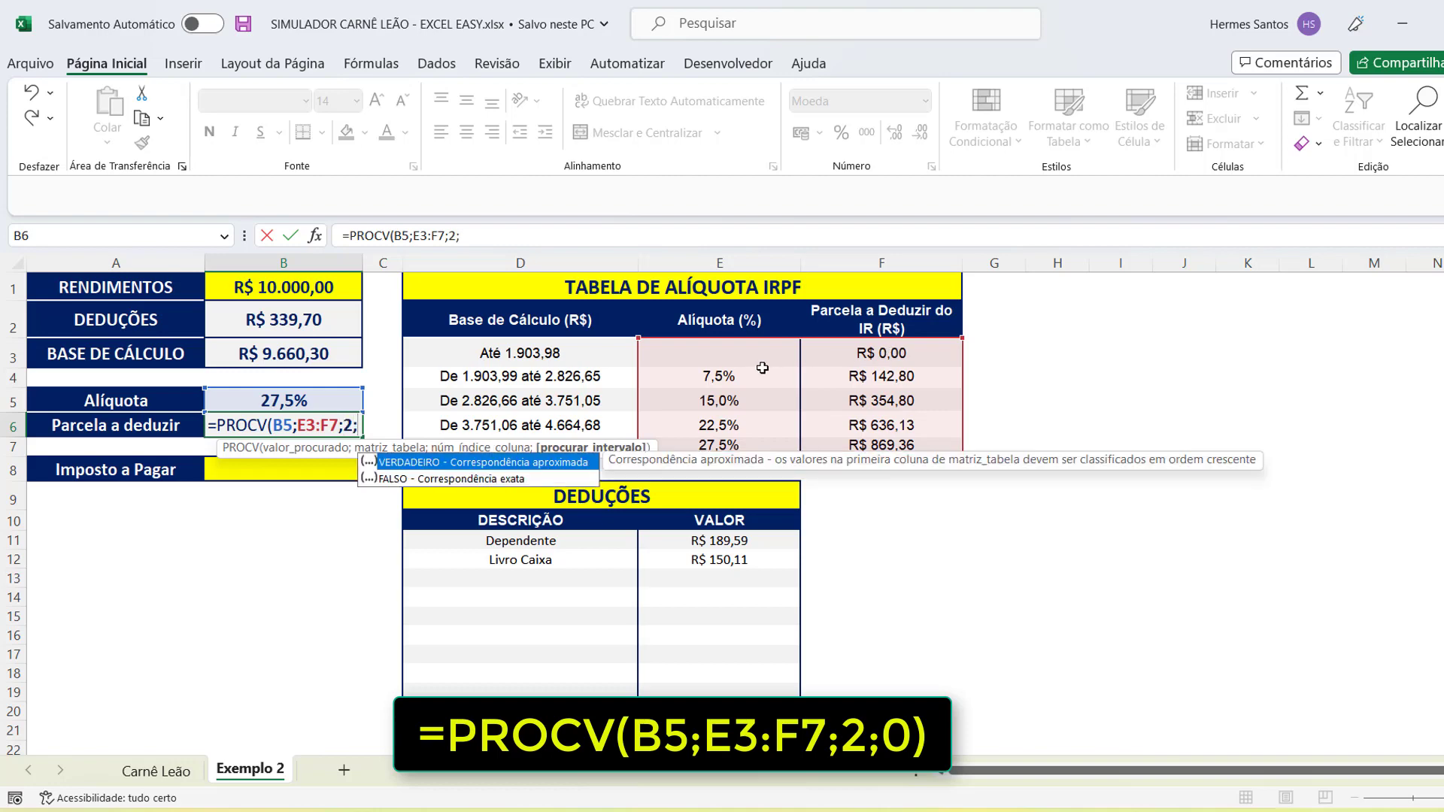
type("0")
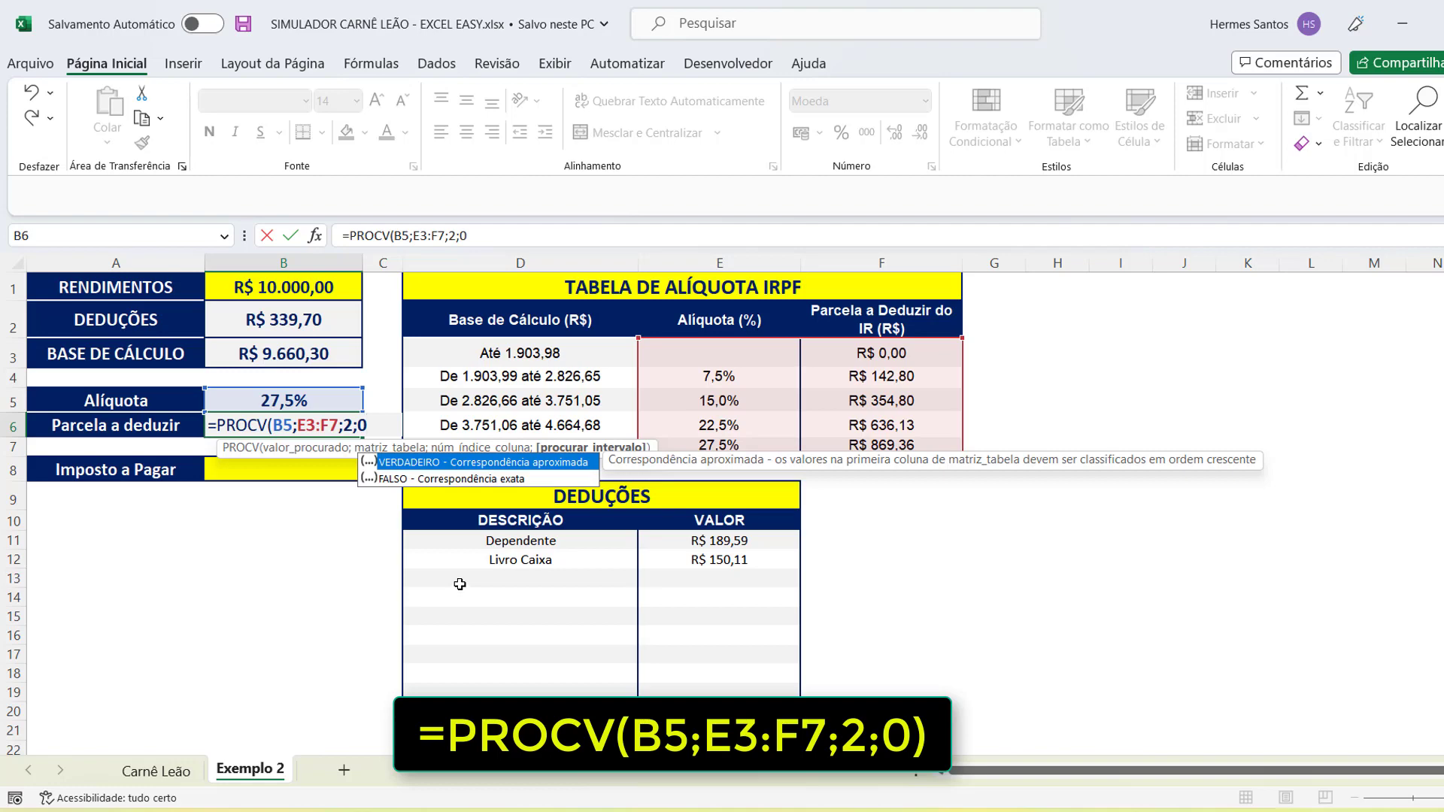
type(")")
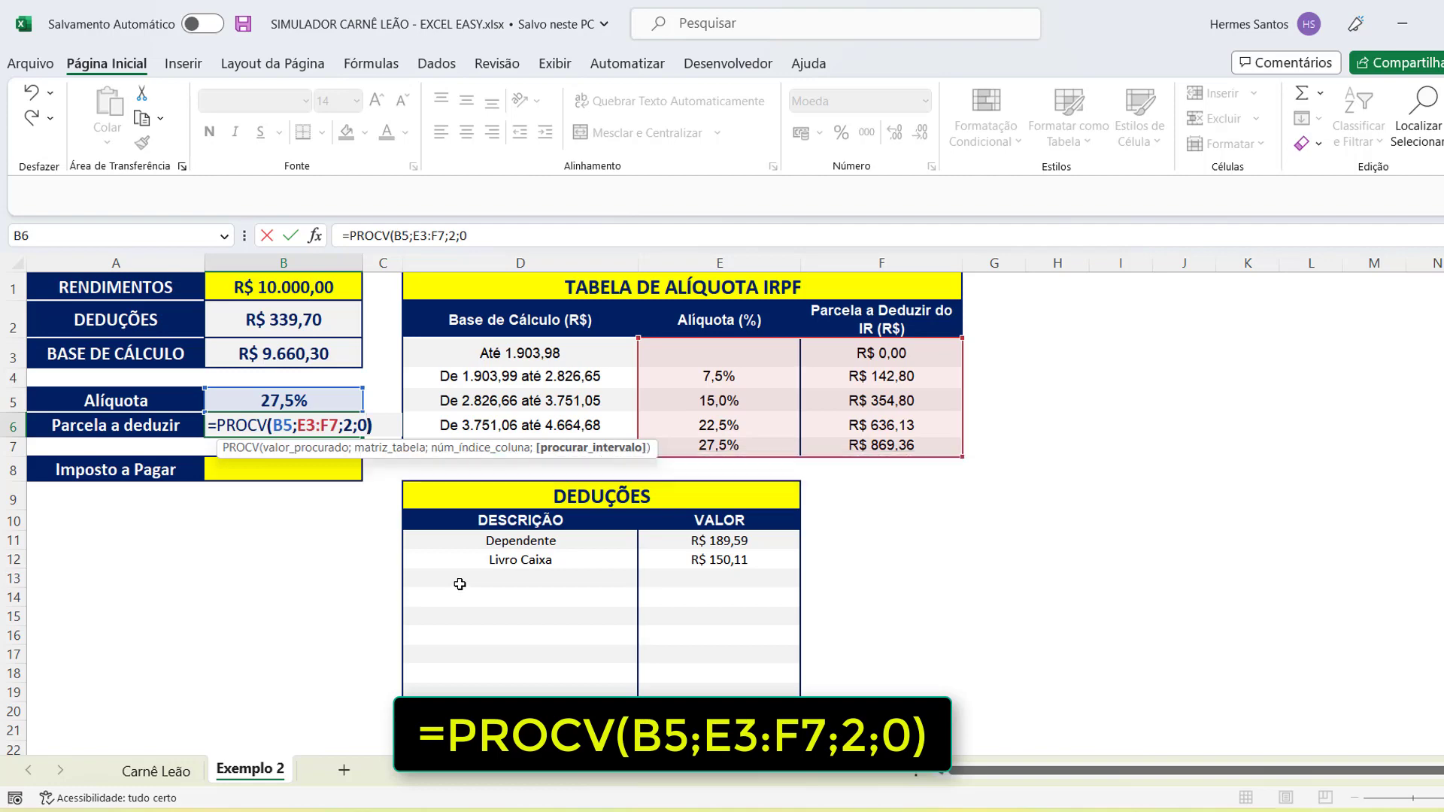
key("Return")
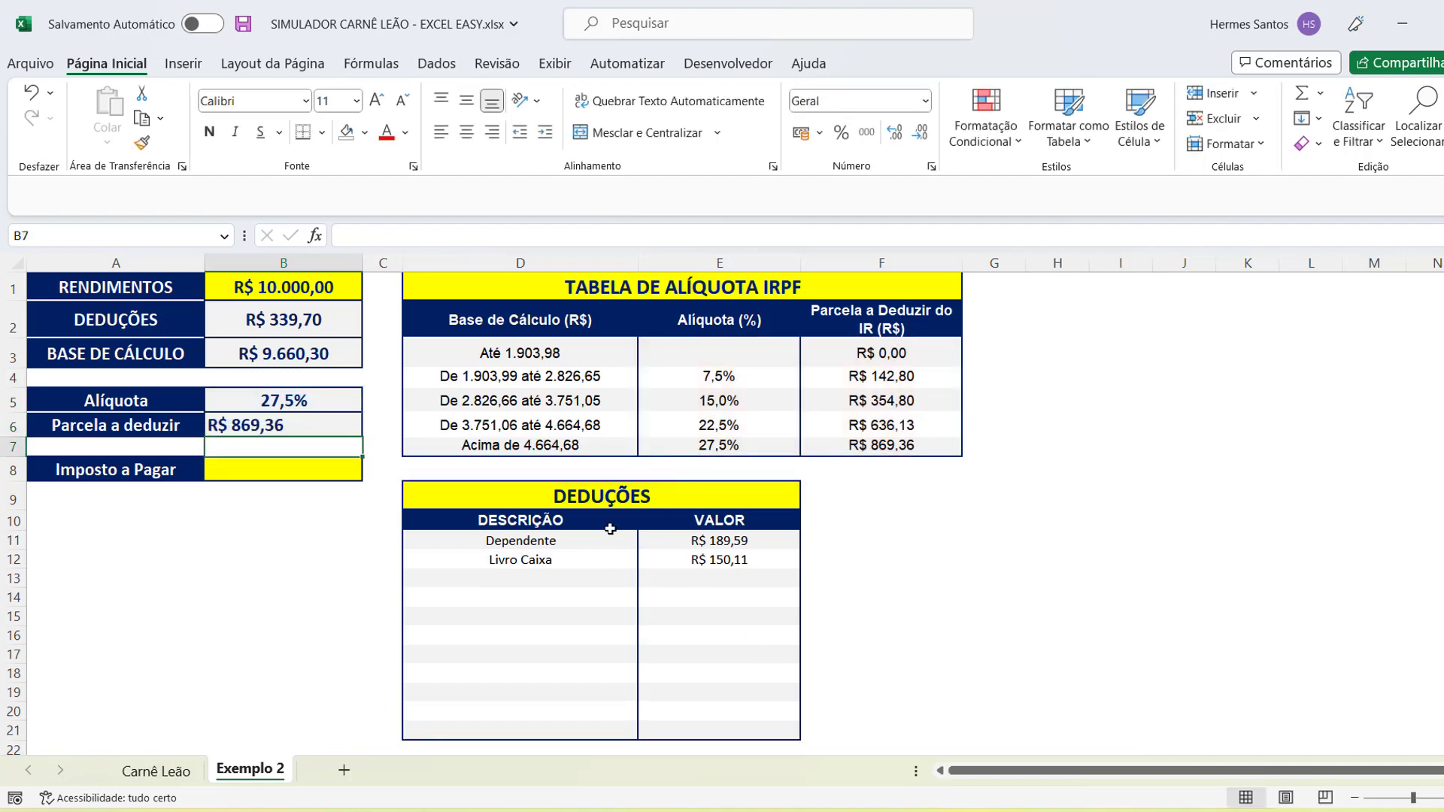
left_click(293, 425)
left_click(465, 134)
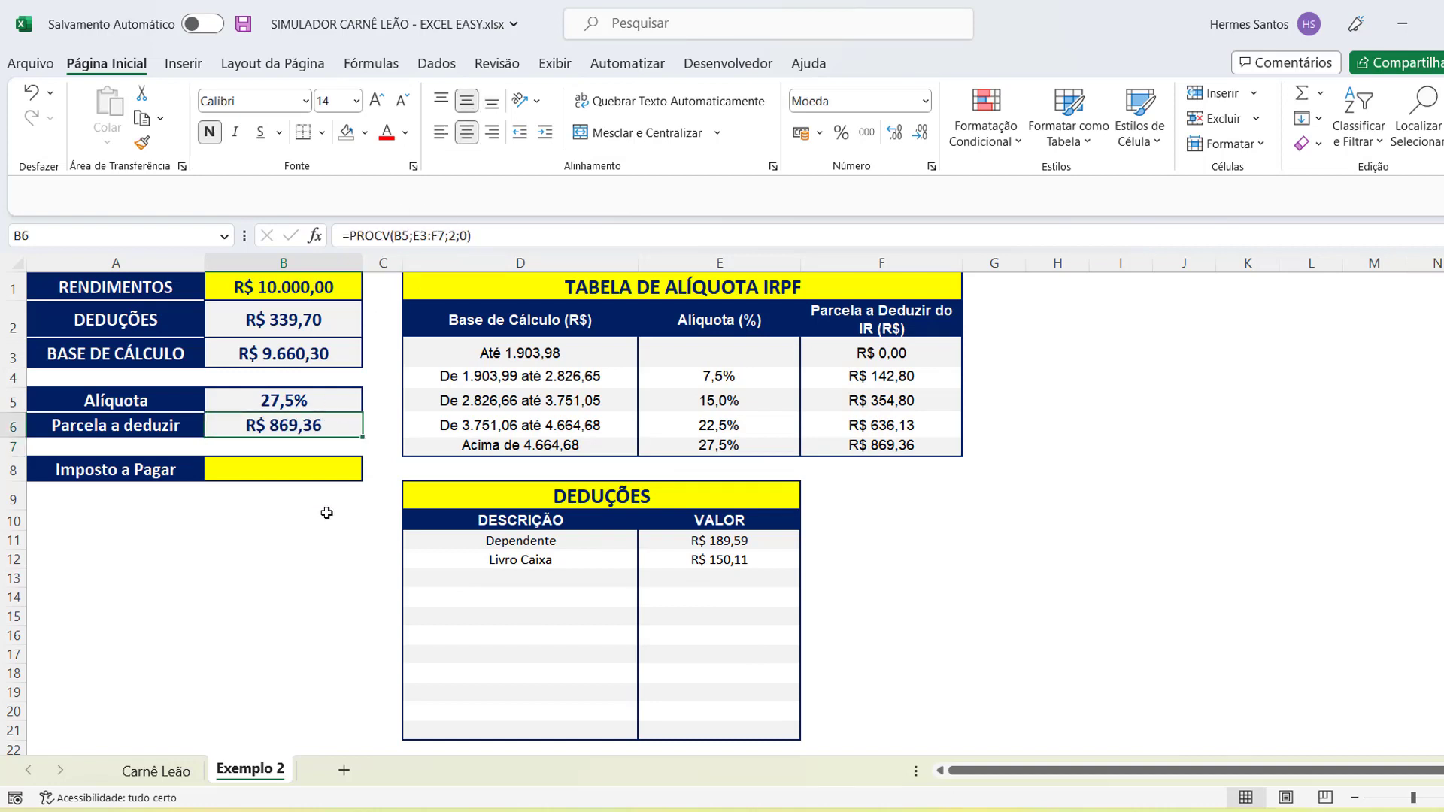
Wrap the PROCV formula in B6 in SEERRO with an empty text fallback, giving =SEERRO(PROCV(B5;E3:F7;2;0);"").
left_click(285, 403)
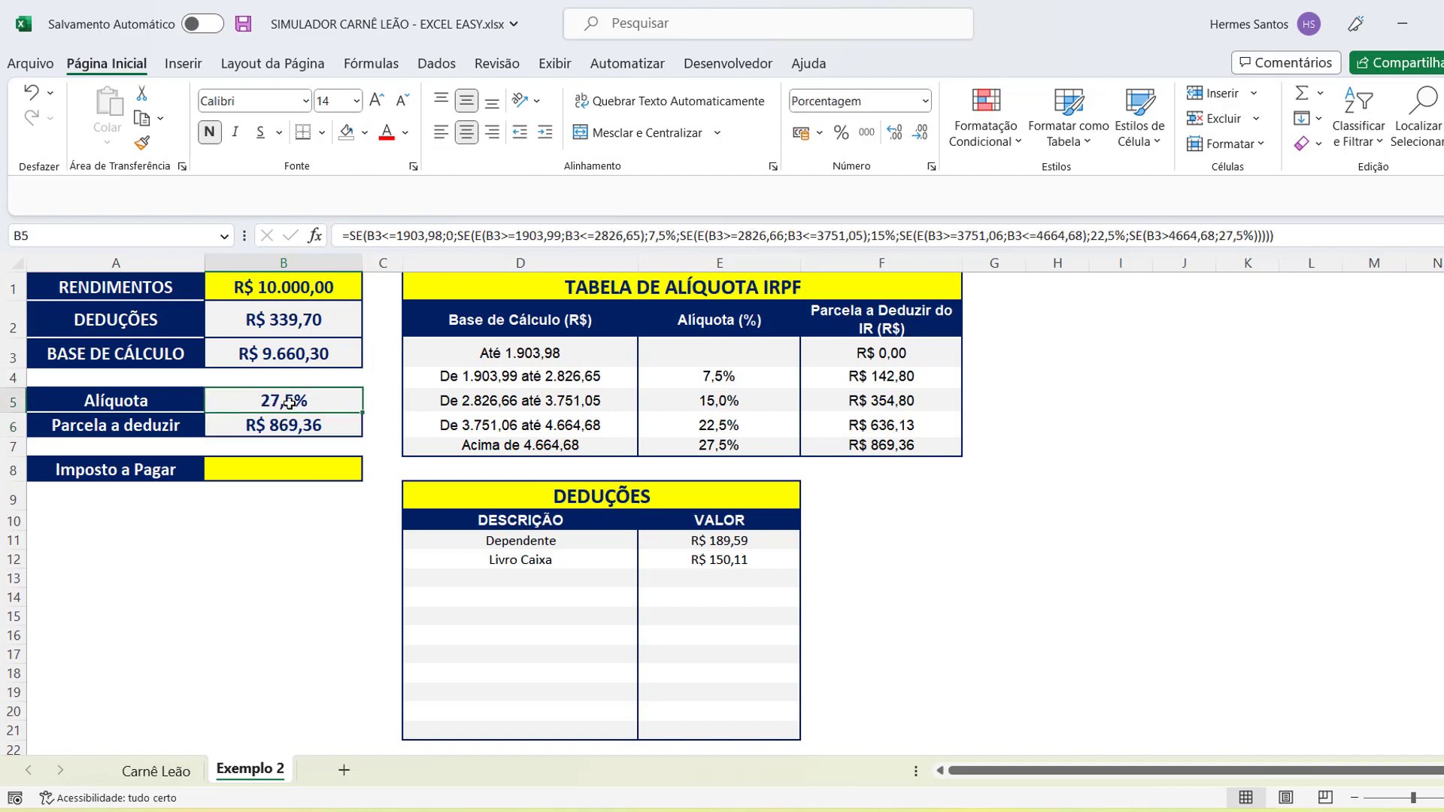
left_click(287, 423)
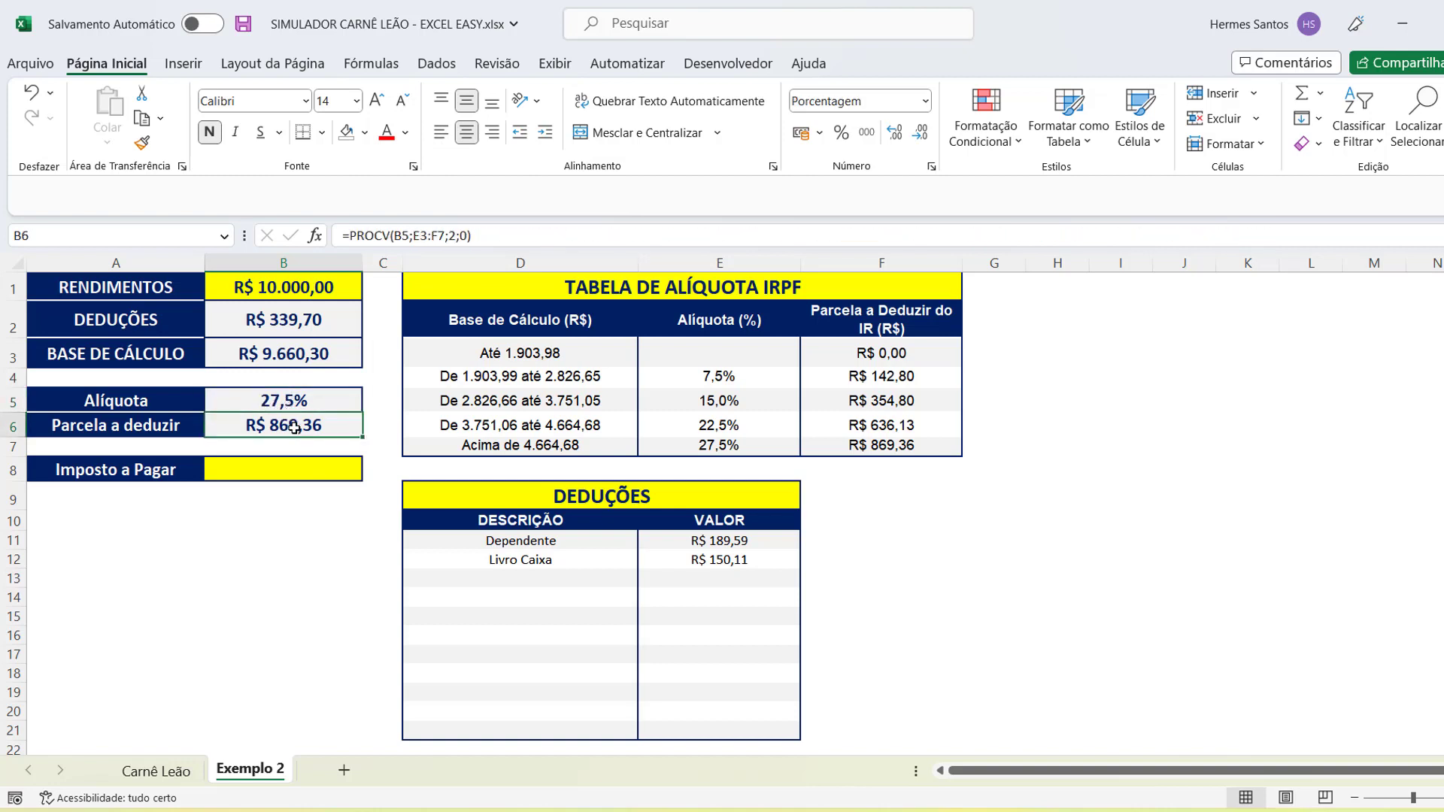
left_click(352, 238)
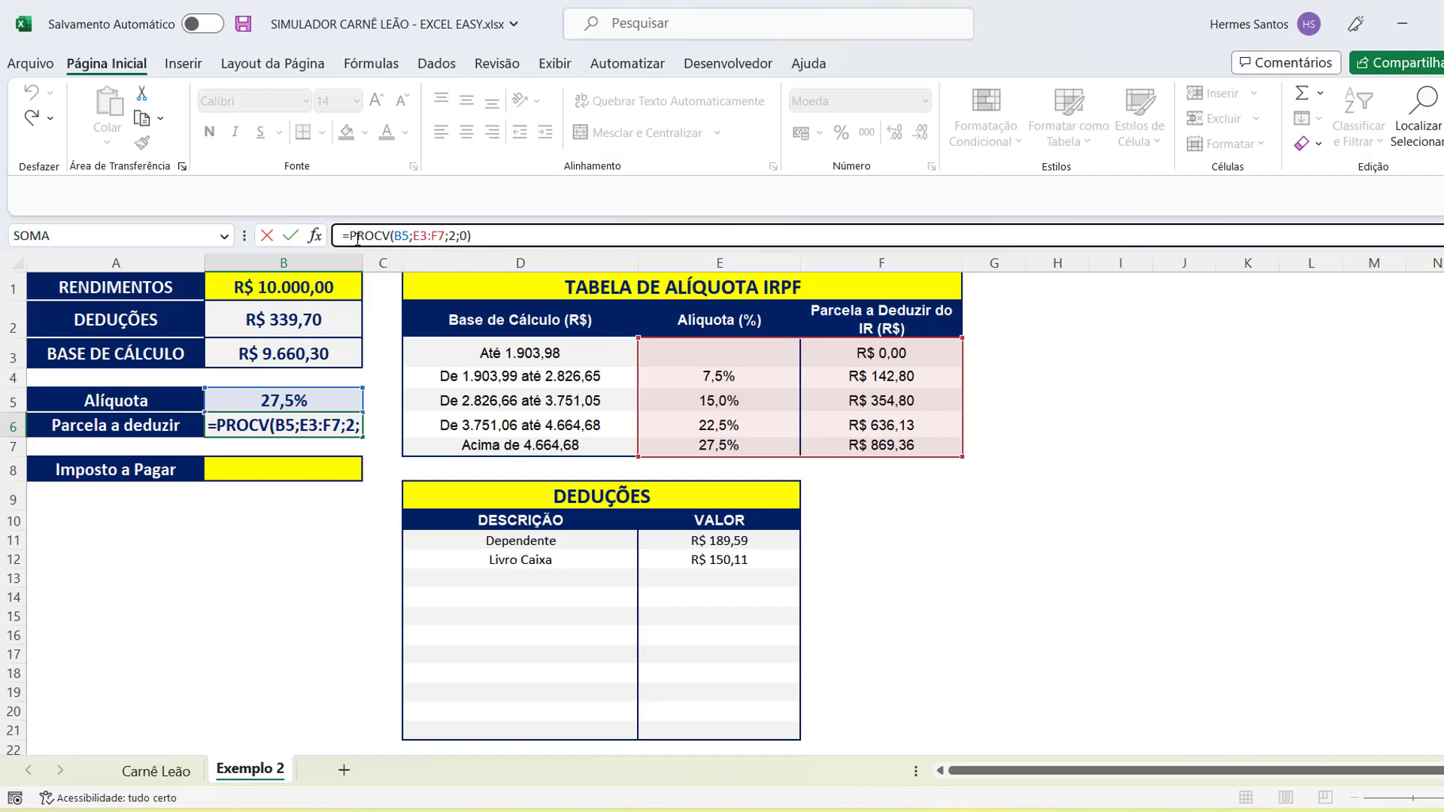
type("SE")
key("Down")
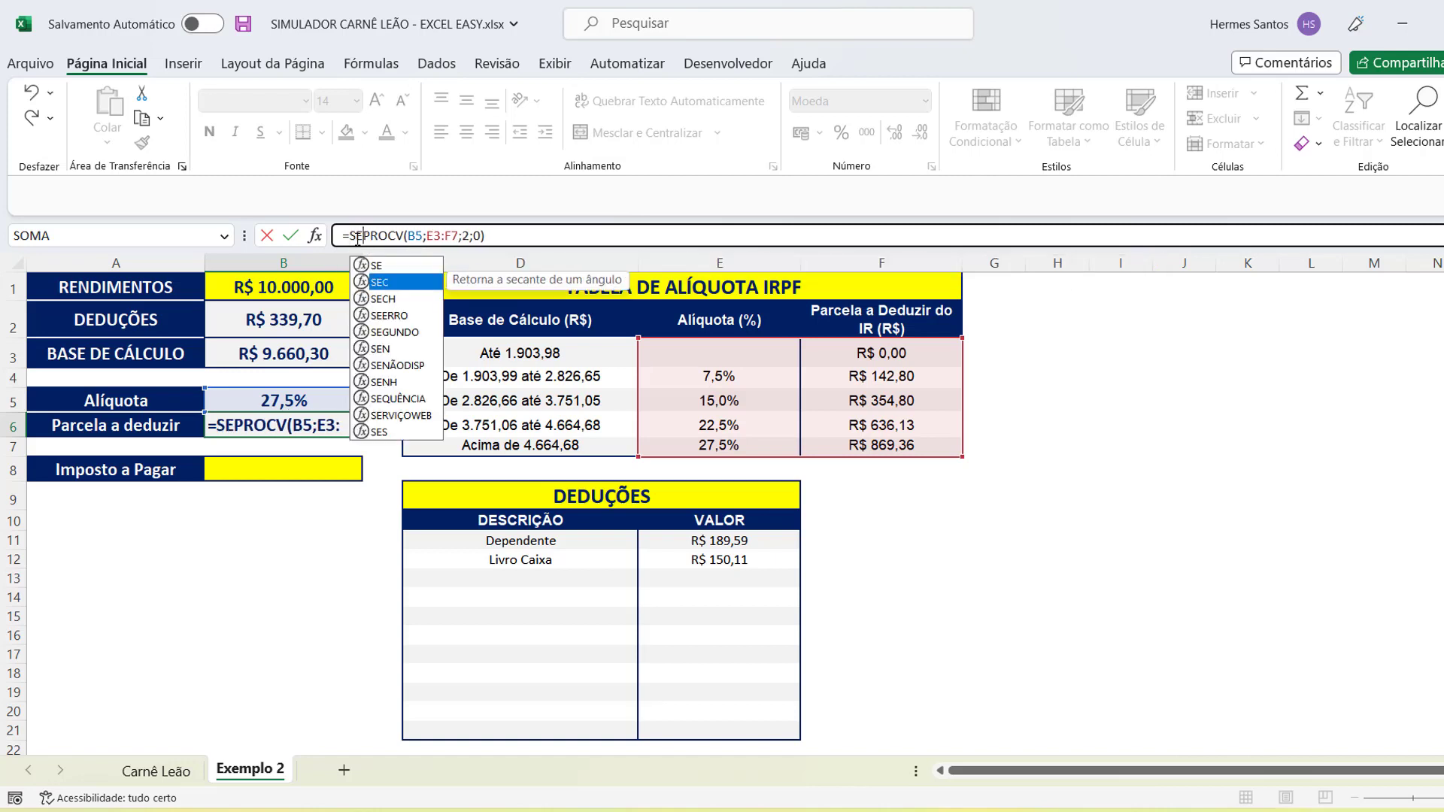
key("Down")
key("Down")
key("Tab")
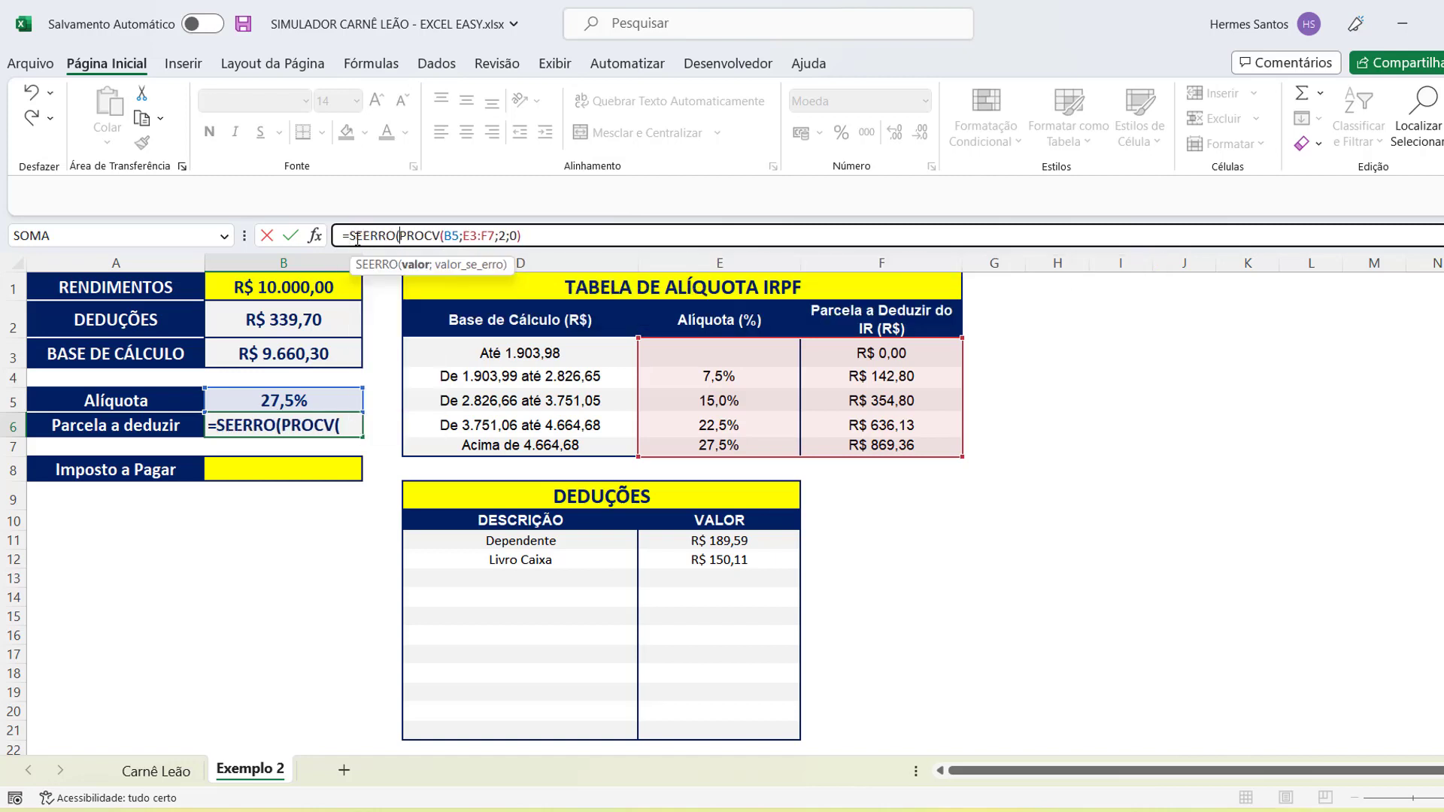
left_click(528, 237)
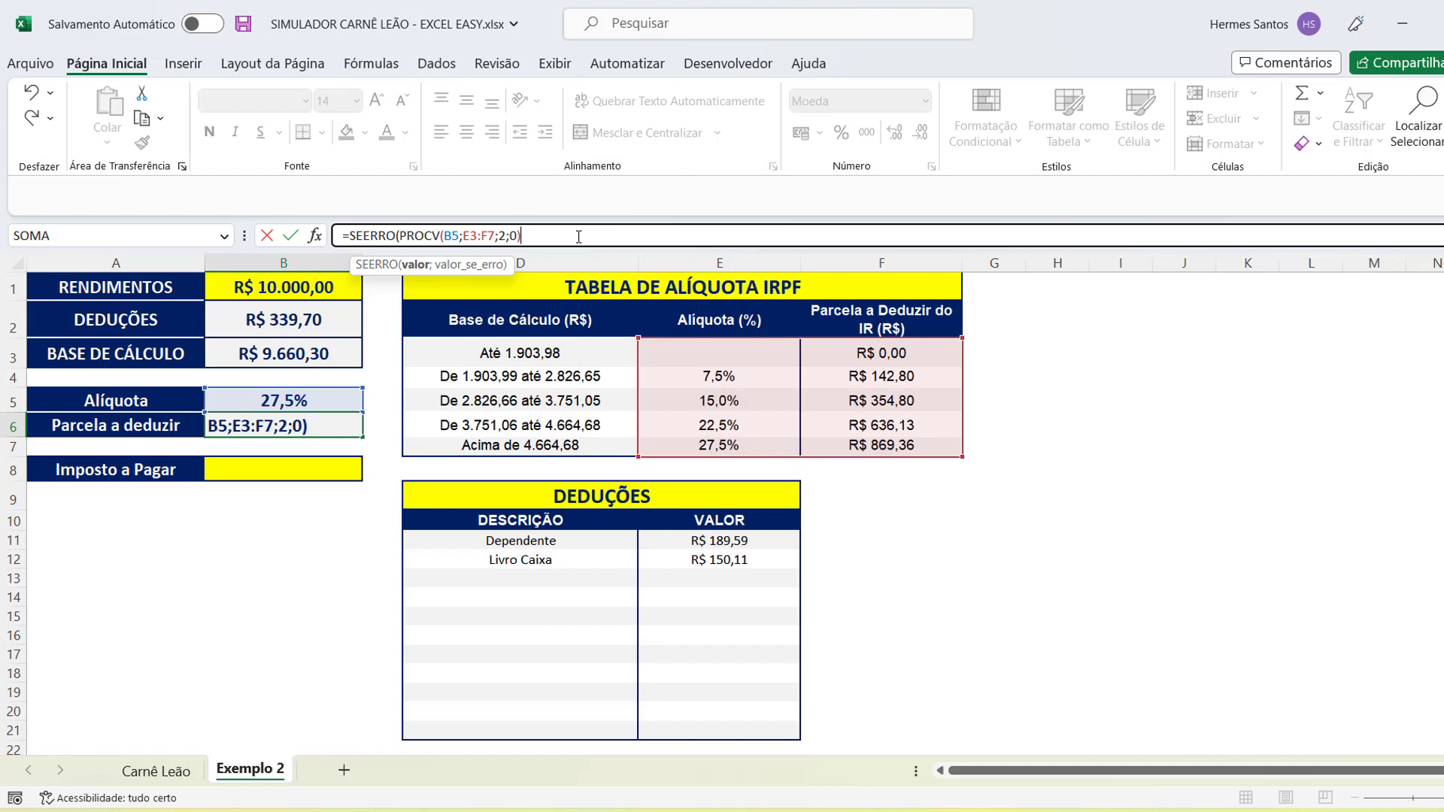
type(";\"\")")
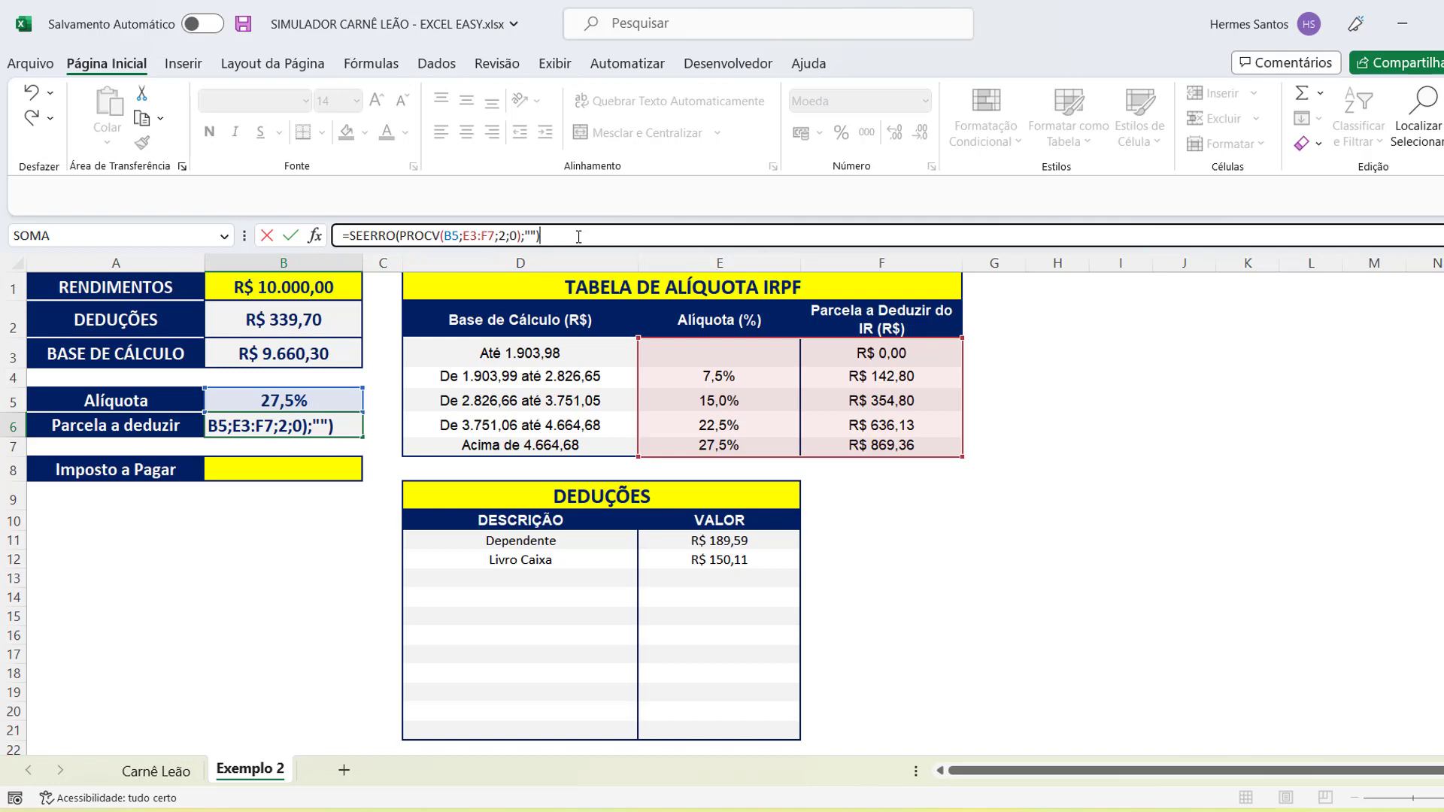
key("Return")
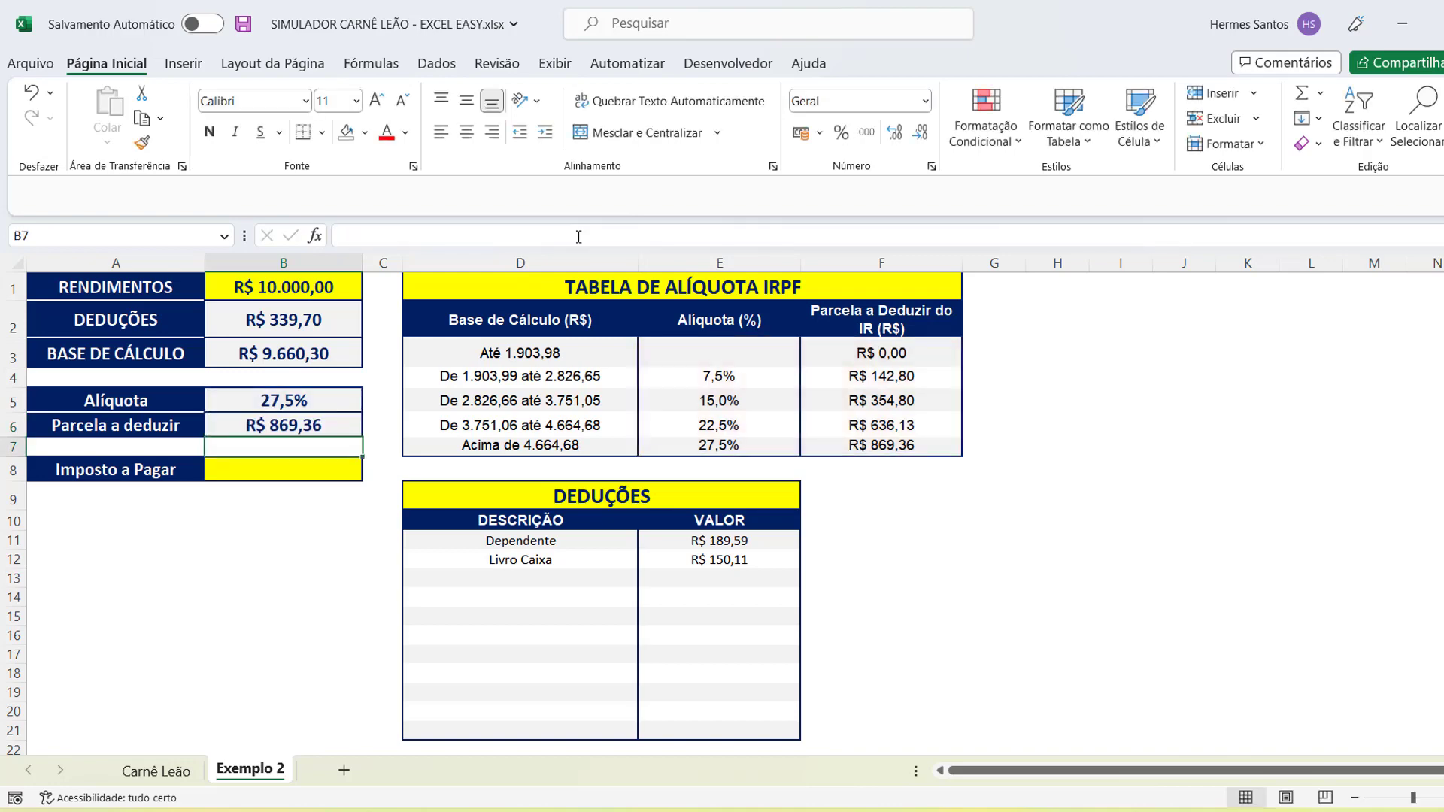
Enter the formula =(B3*B5)-B6 in the Imposto a Pagar cell B8.
left_click(239, 470)
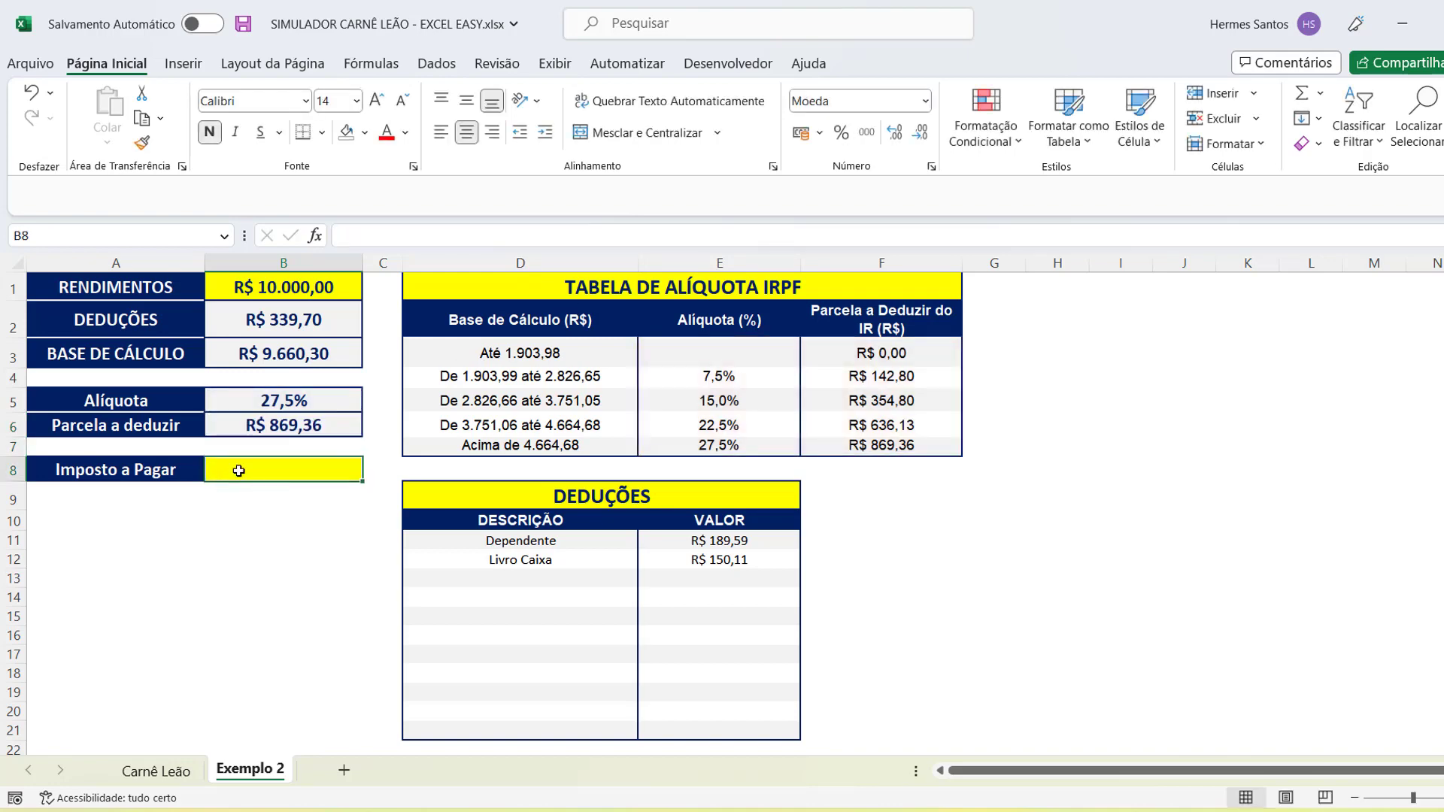
double_click(271, 466)
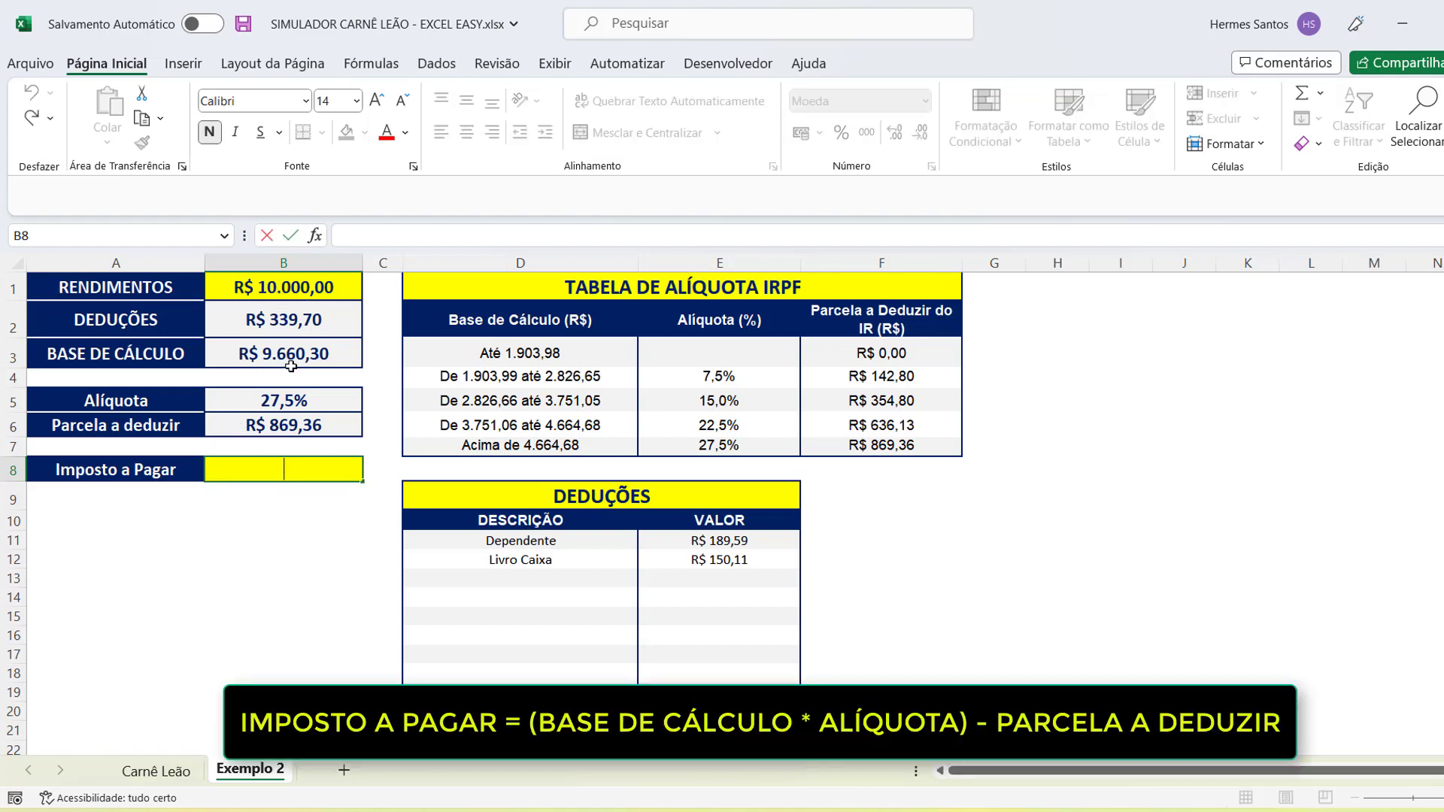
type("=")
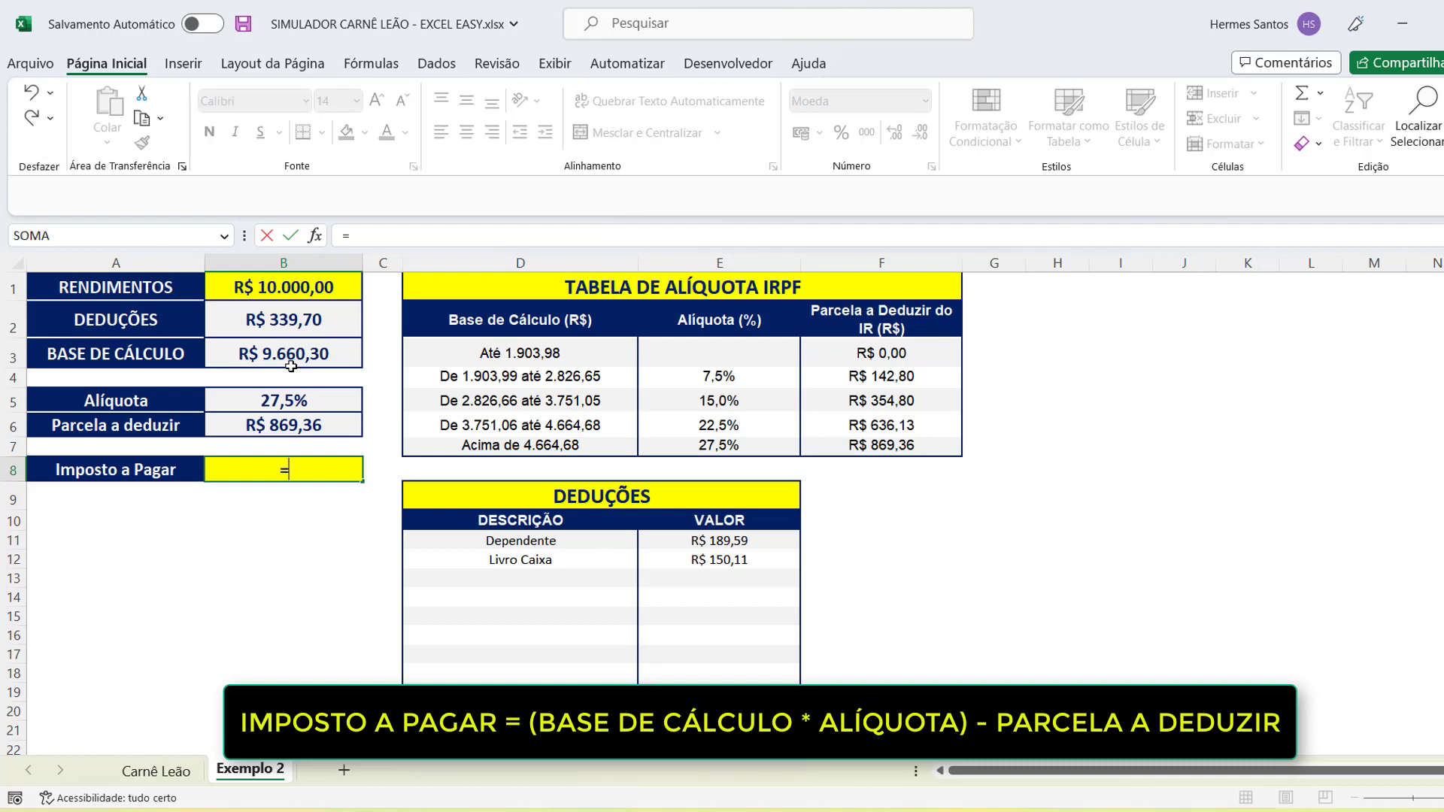
type("(")
left_click(289, 358)
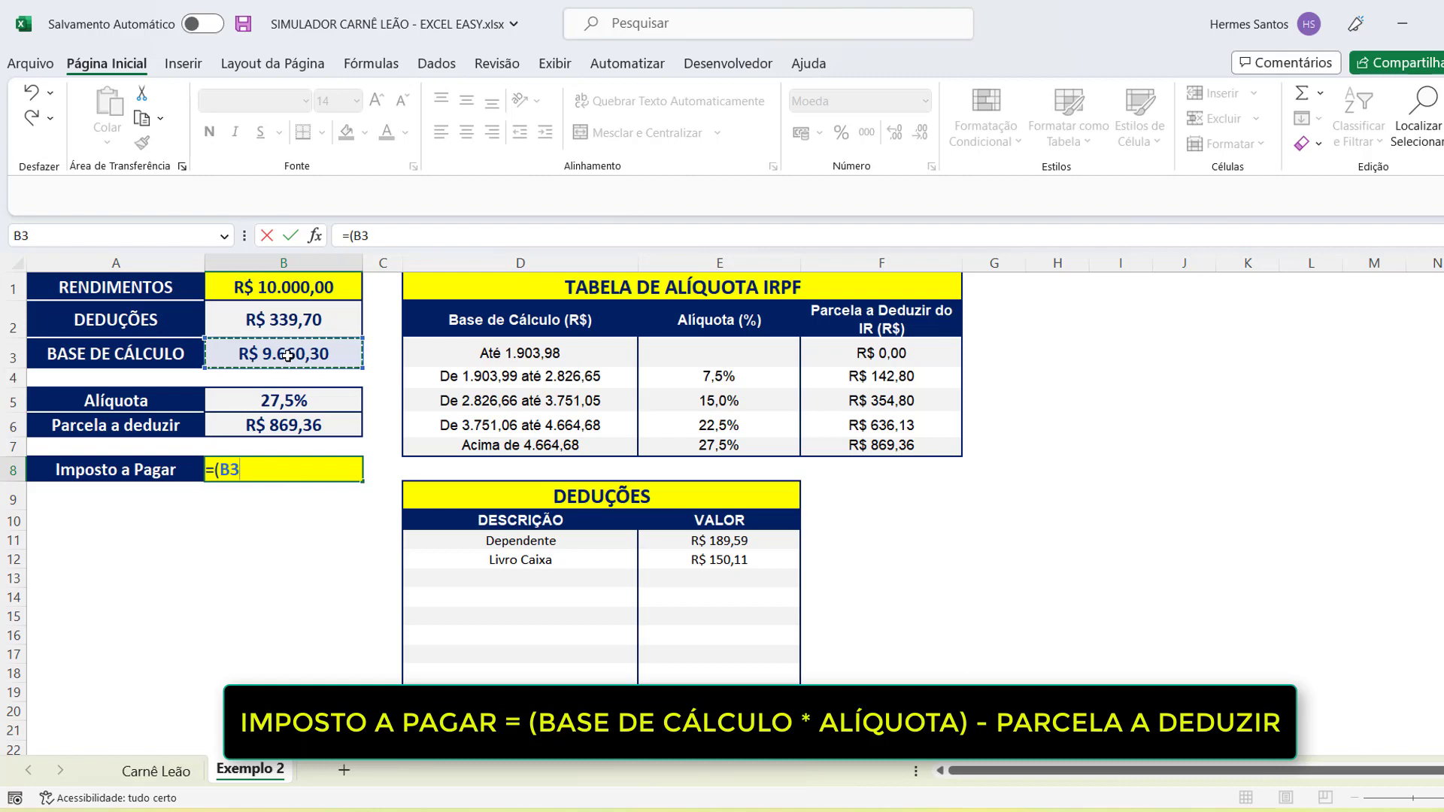
type("*")
left_click(259, 400)
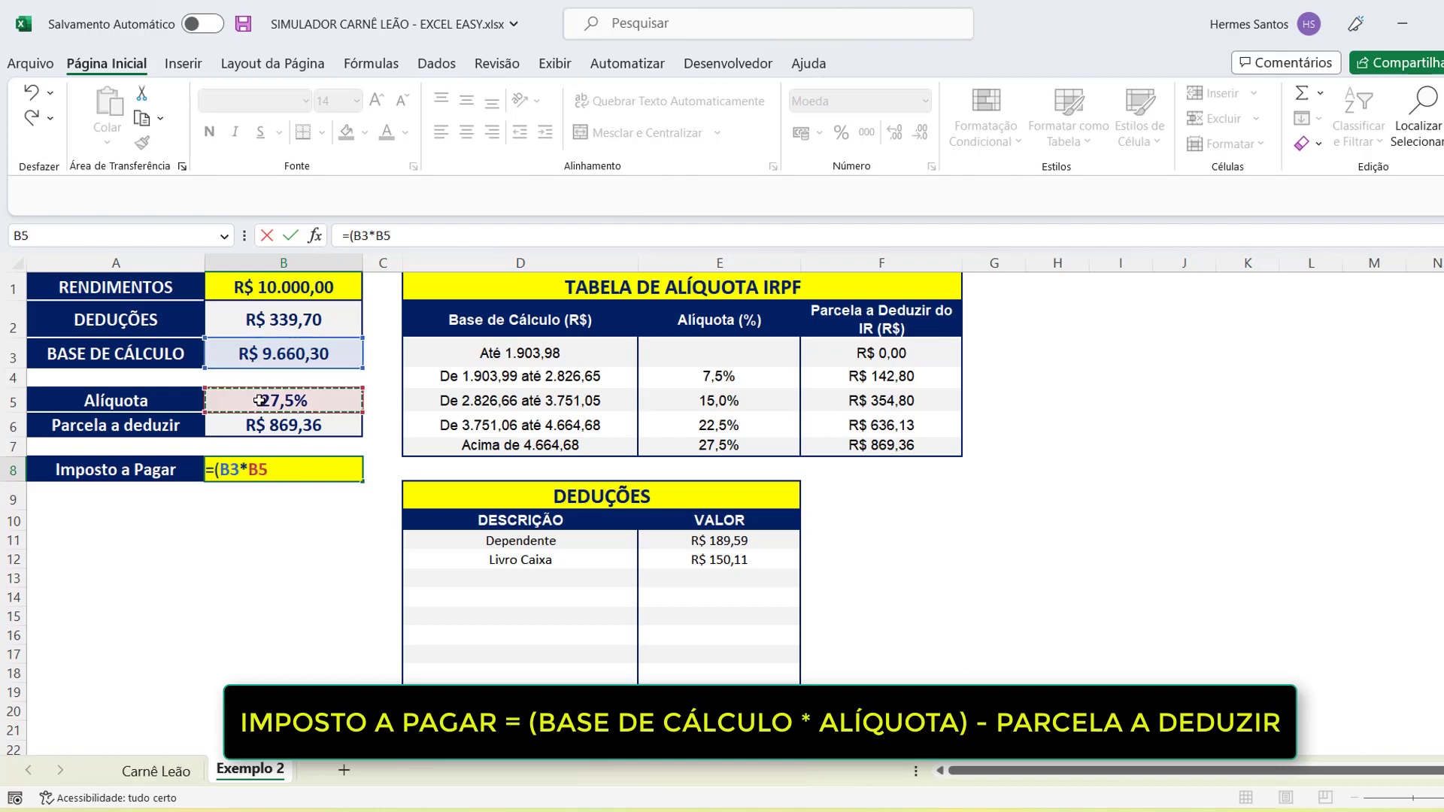
type(")-")
left_click(296, 427)
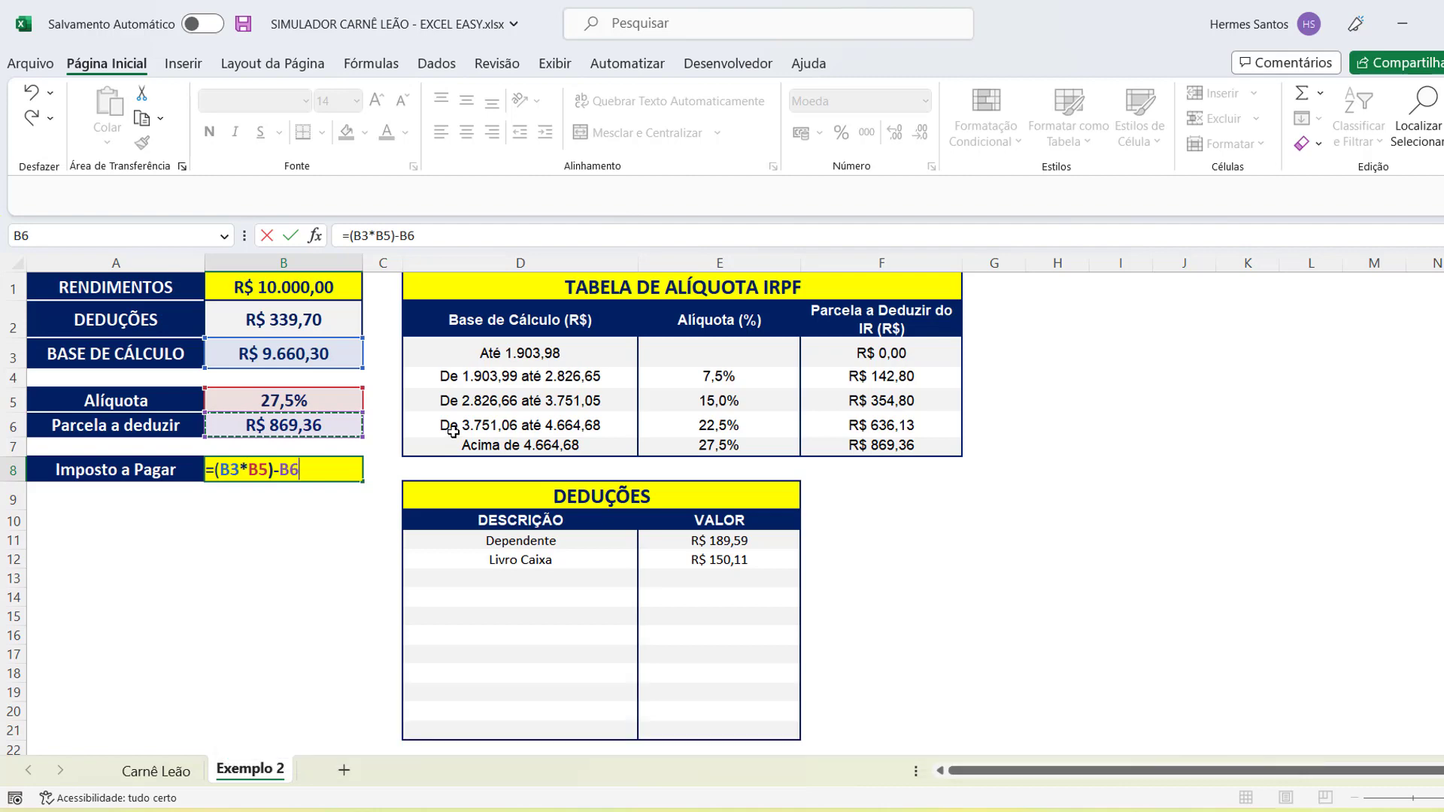
key("Return")
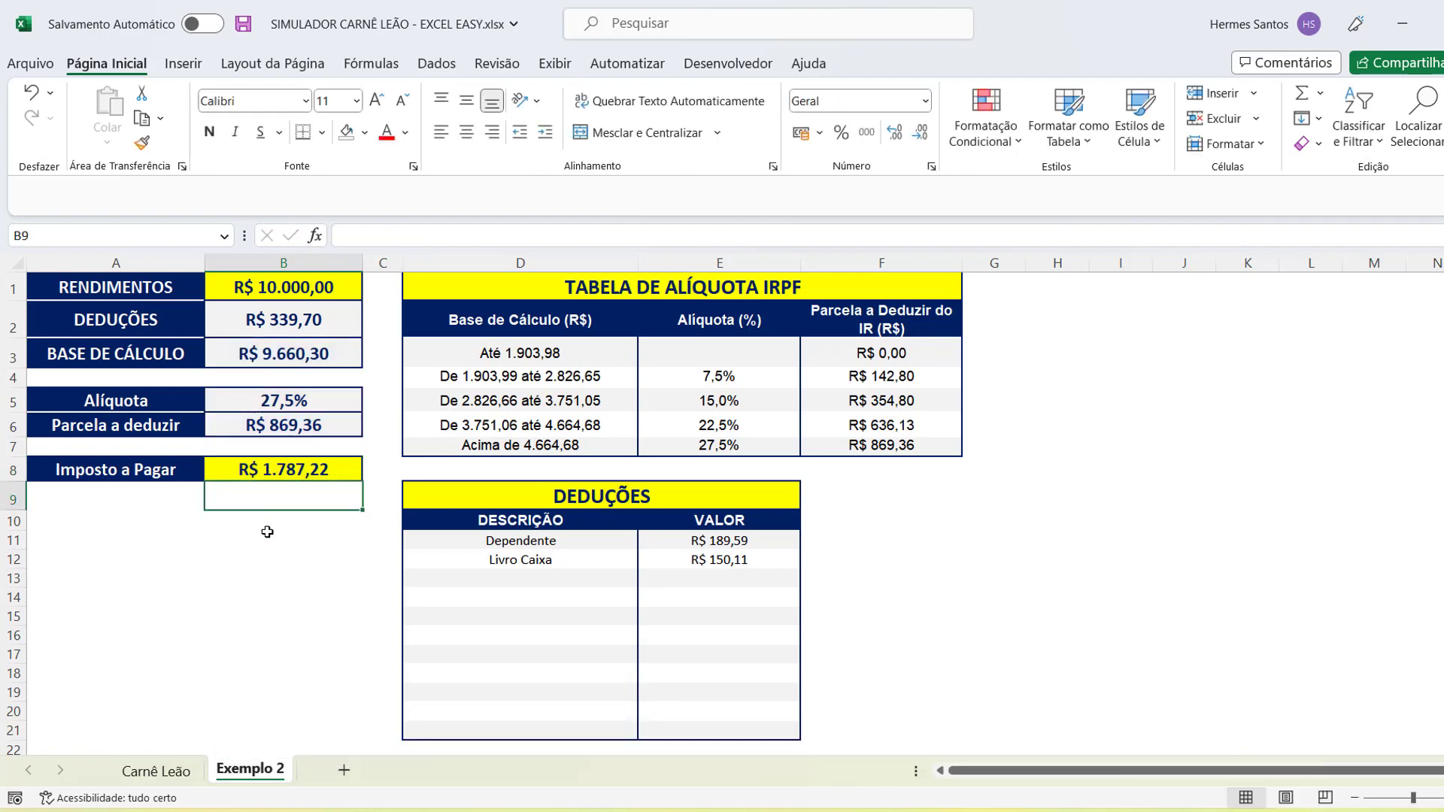
Wrap the Imposto a Pagar formula in B8 in SEERRO with 0 as the error value, giving =SEERRO((B3*B5)-B6;0).
left_click(282, 469)
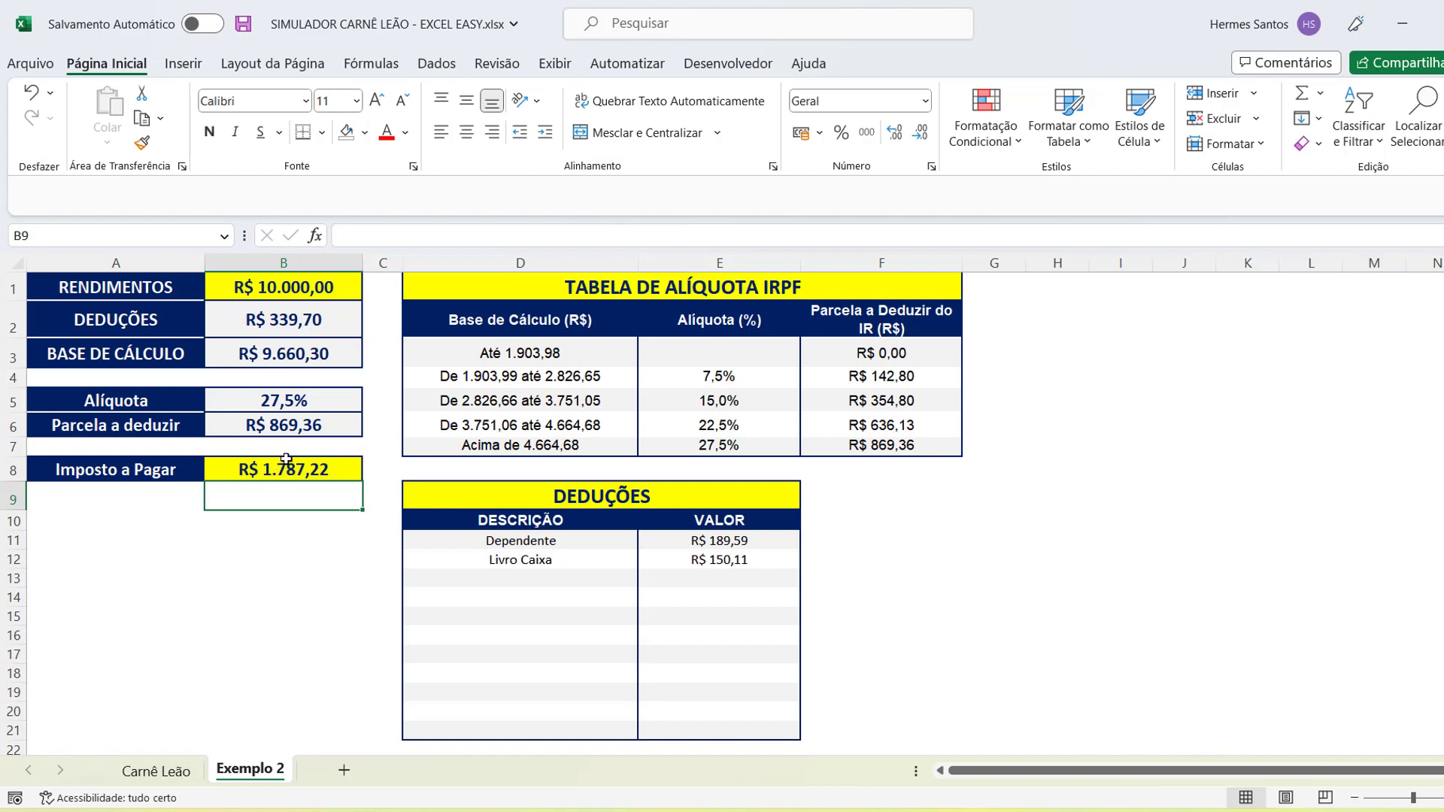
left_click(364, 237)
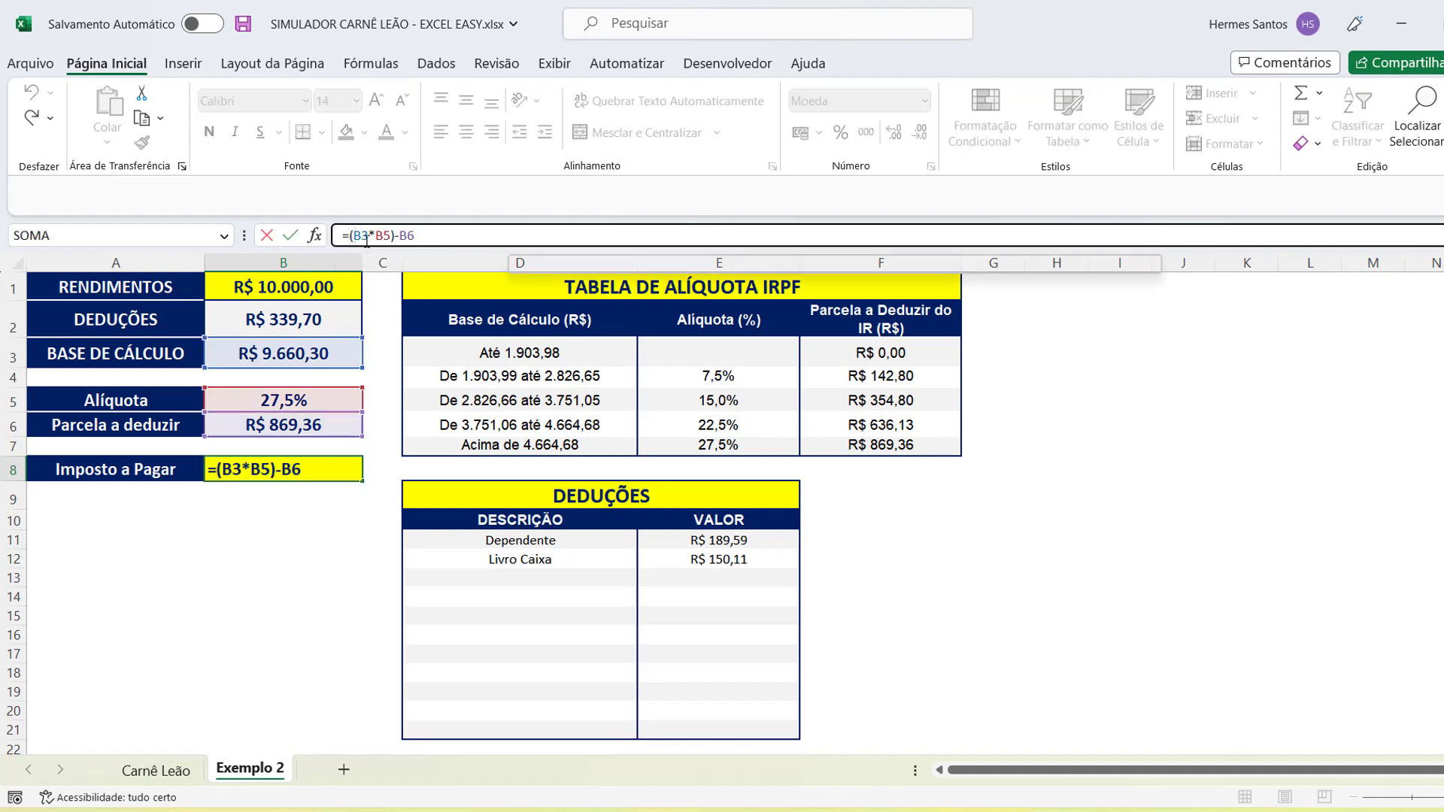
type("se")
key("Down")
key("Down")
key("Down")
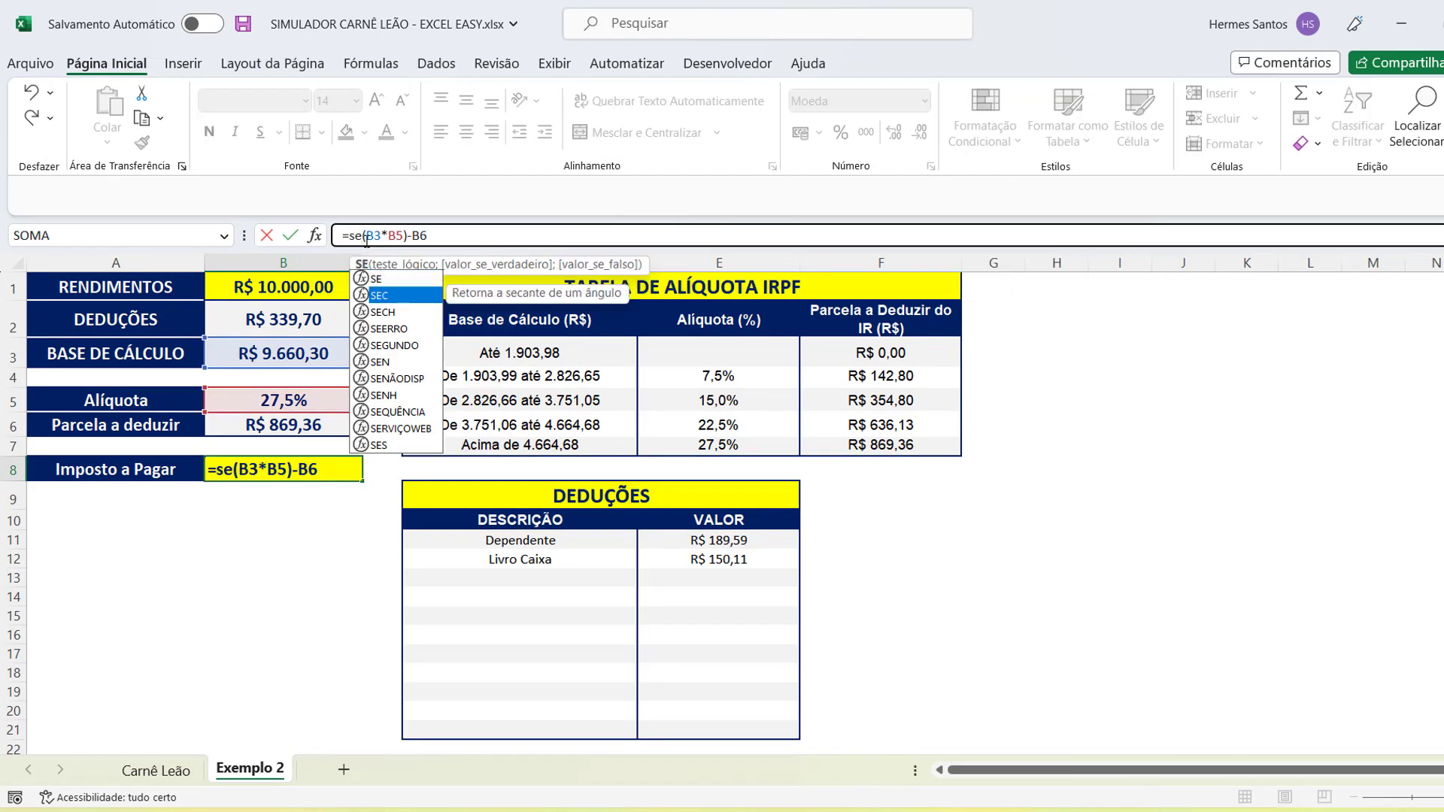
key("Tab")
type("(")
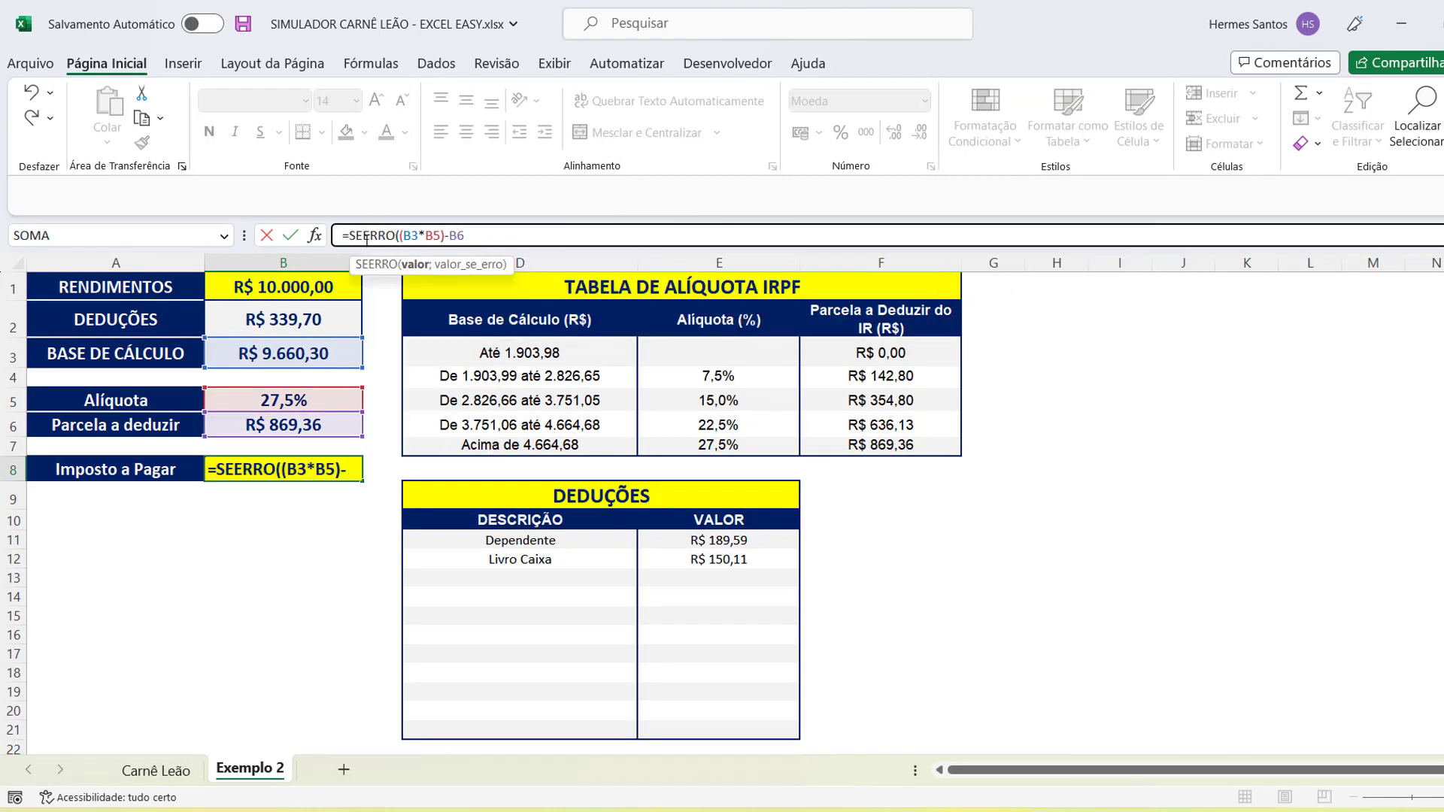
type(";0")
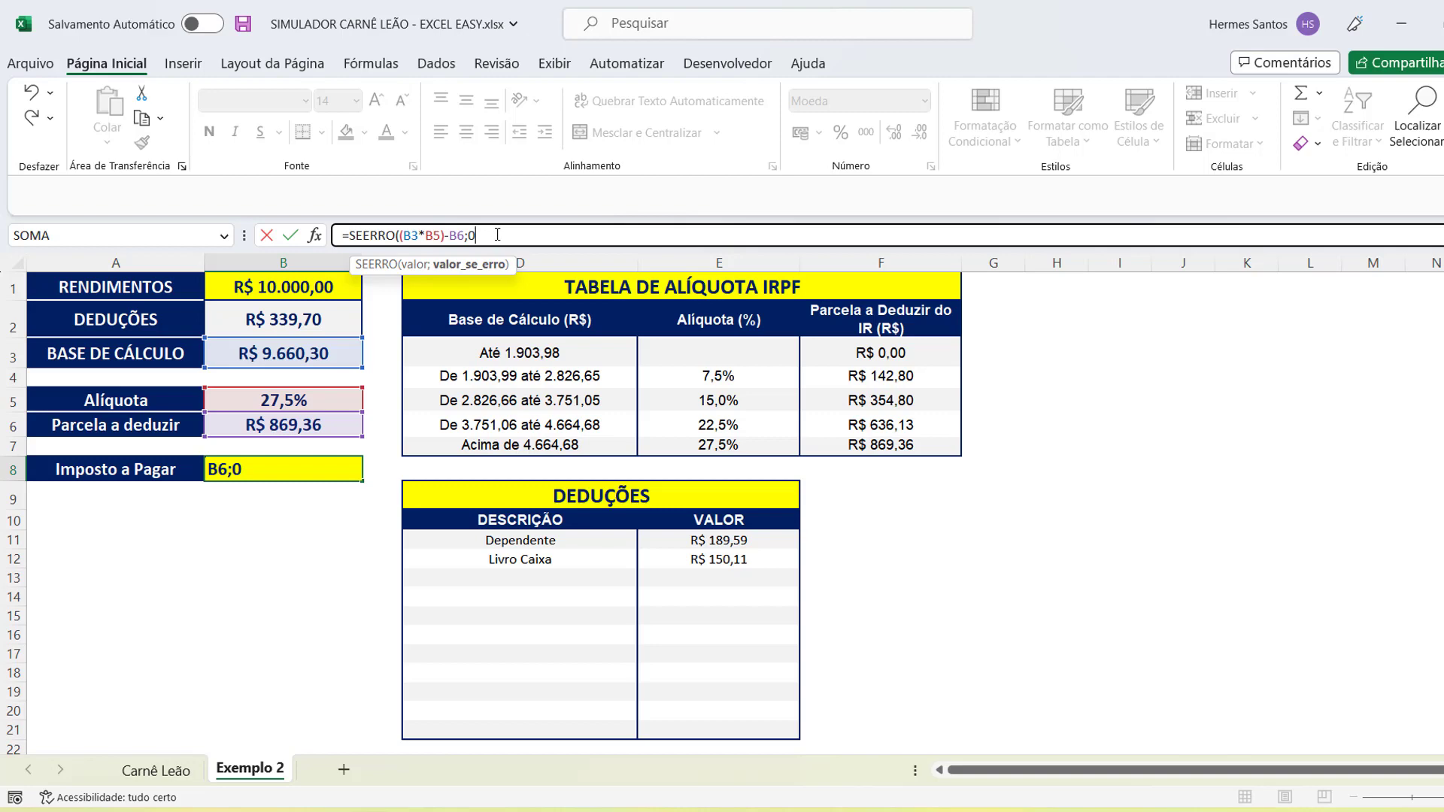
type(")")
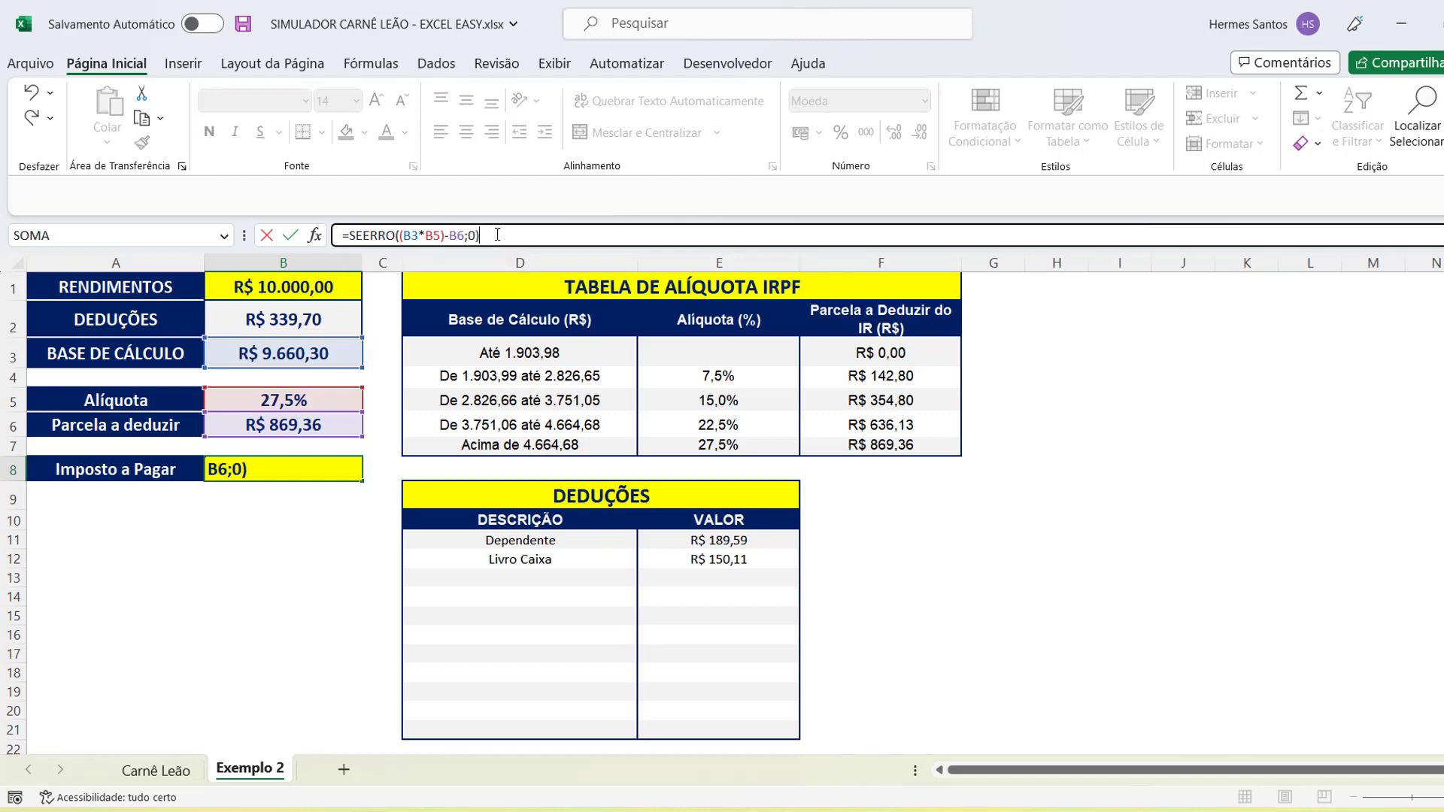
key("Return")
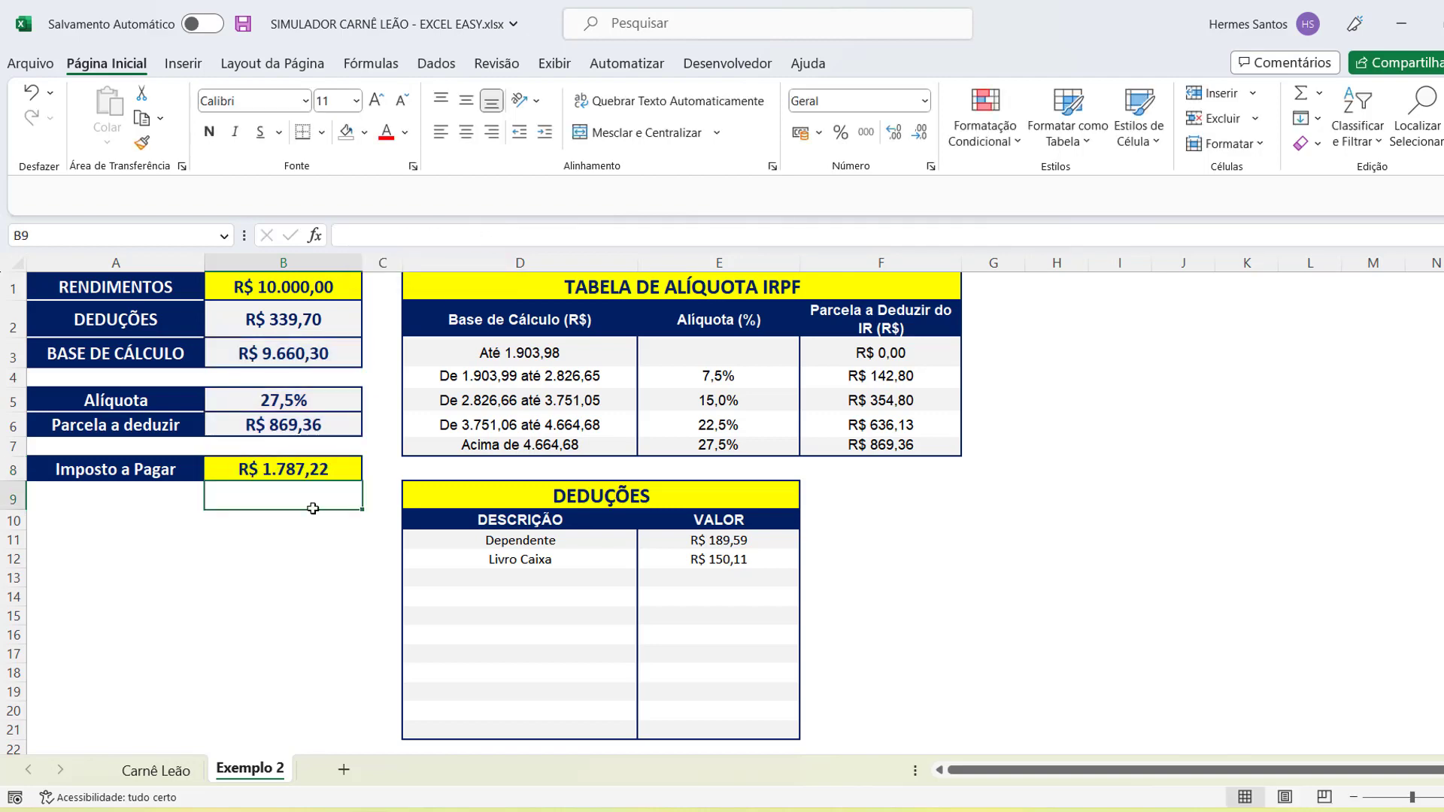
Set the RENDIMENTOS value in B1 to 2500 to test the simulator in a lower tax bracket.
left_click(309, 292)
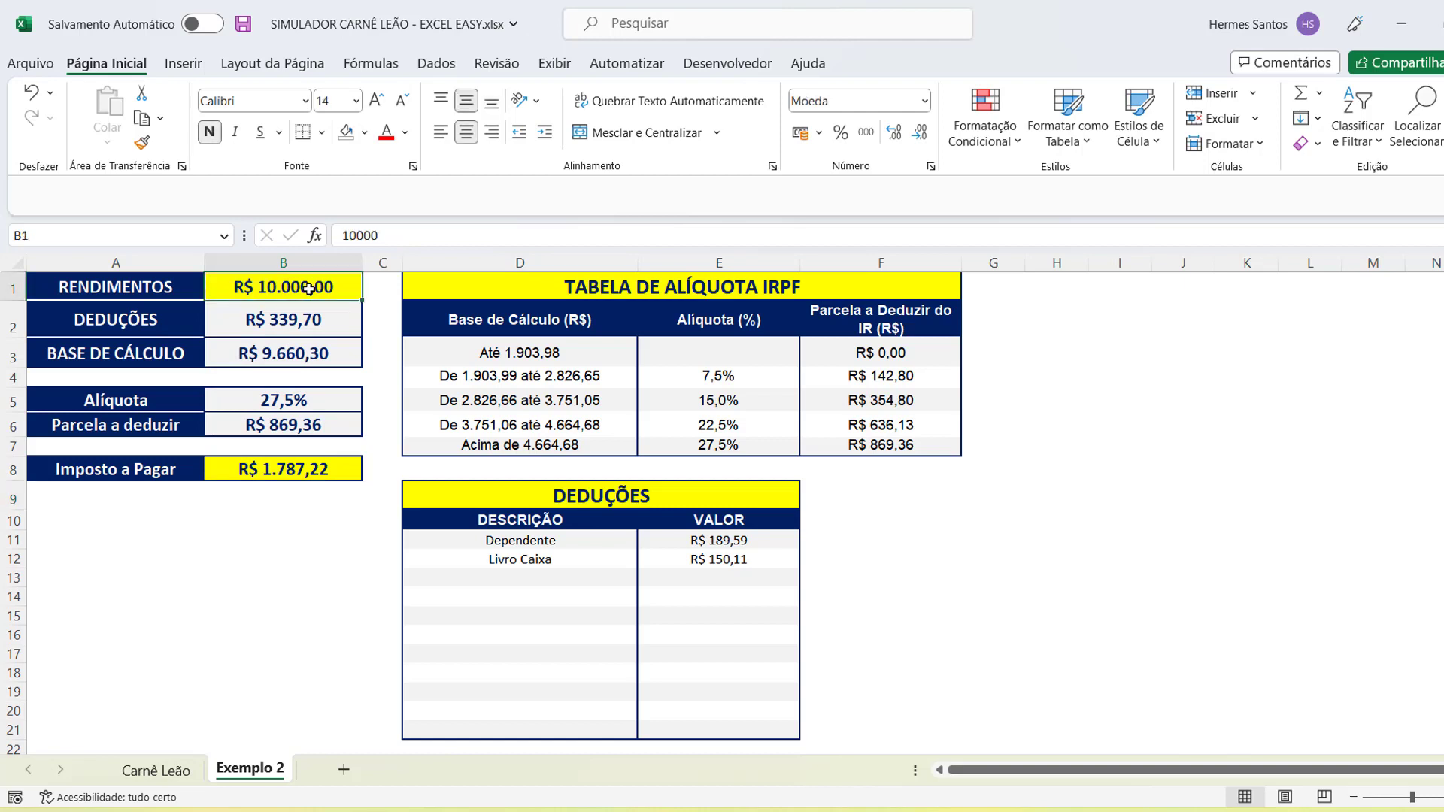
type("2500")
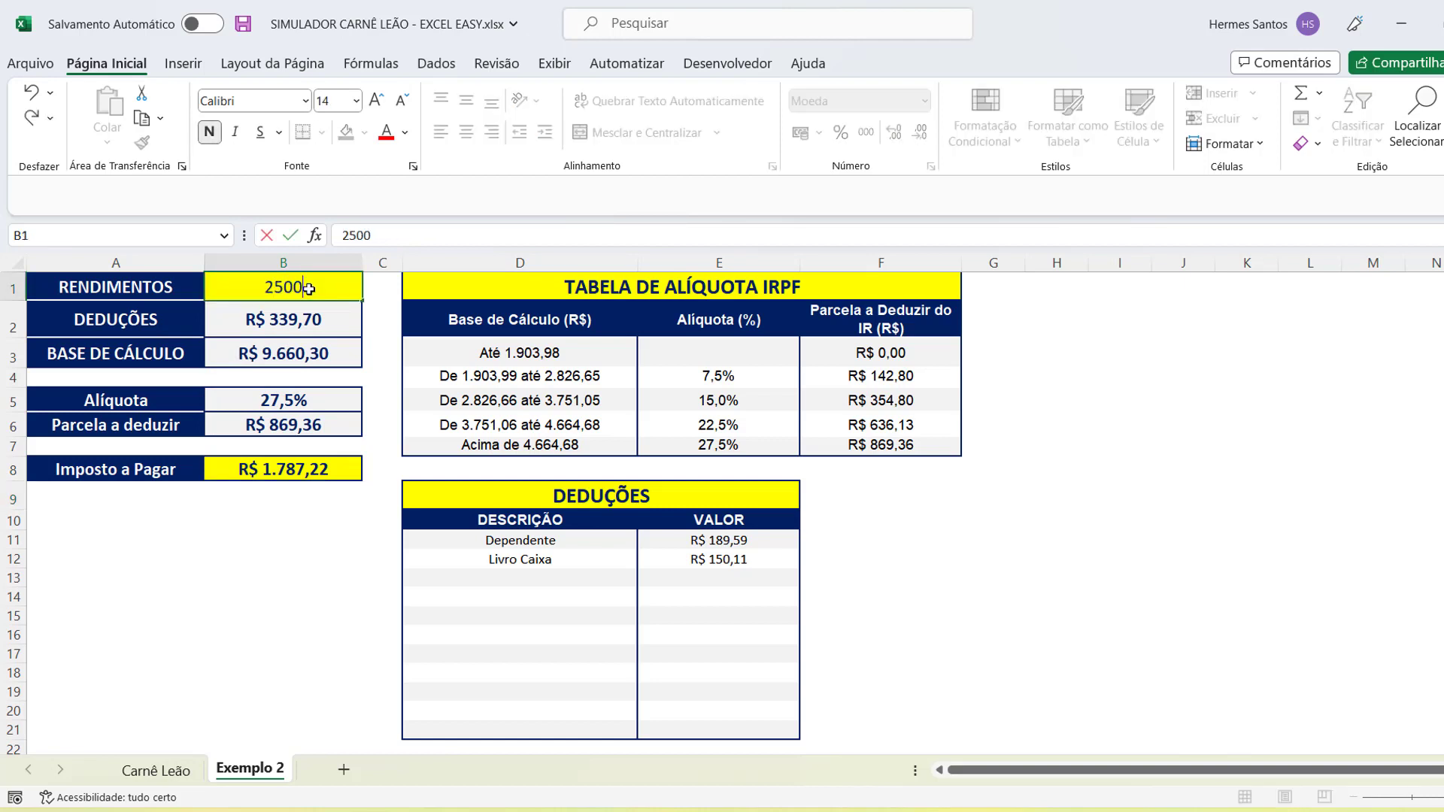
key("Return")
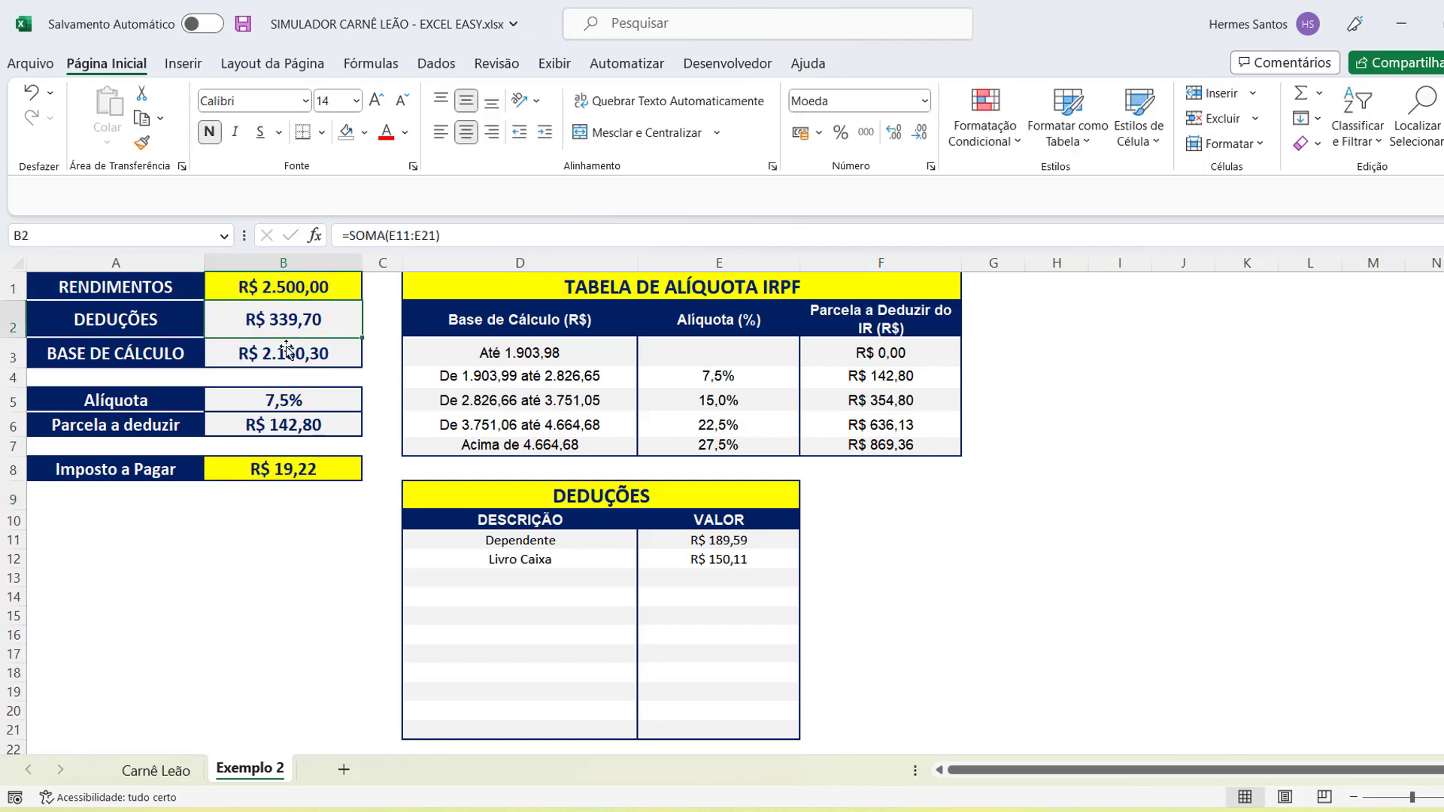
Replace the RENDIMENTOS value in B1 with 3900 to test another tax bracket.
left_click(290, 291)
double_click(289, 290)
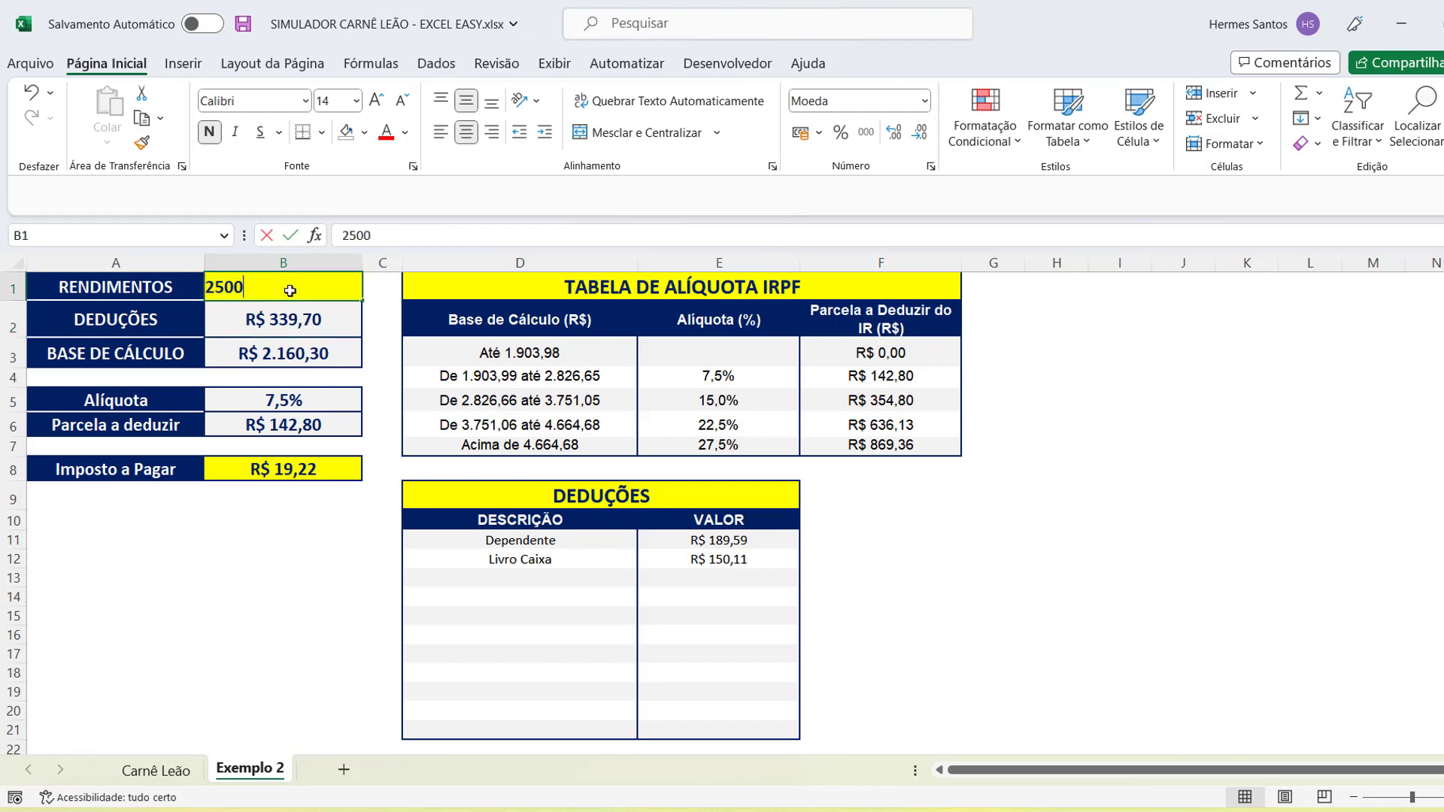
key("BackSpace")
key("BackSpace")
key("BackSpace")
key("BackSpace")
type("3900")
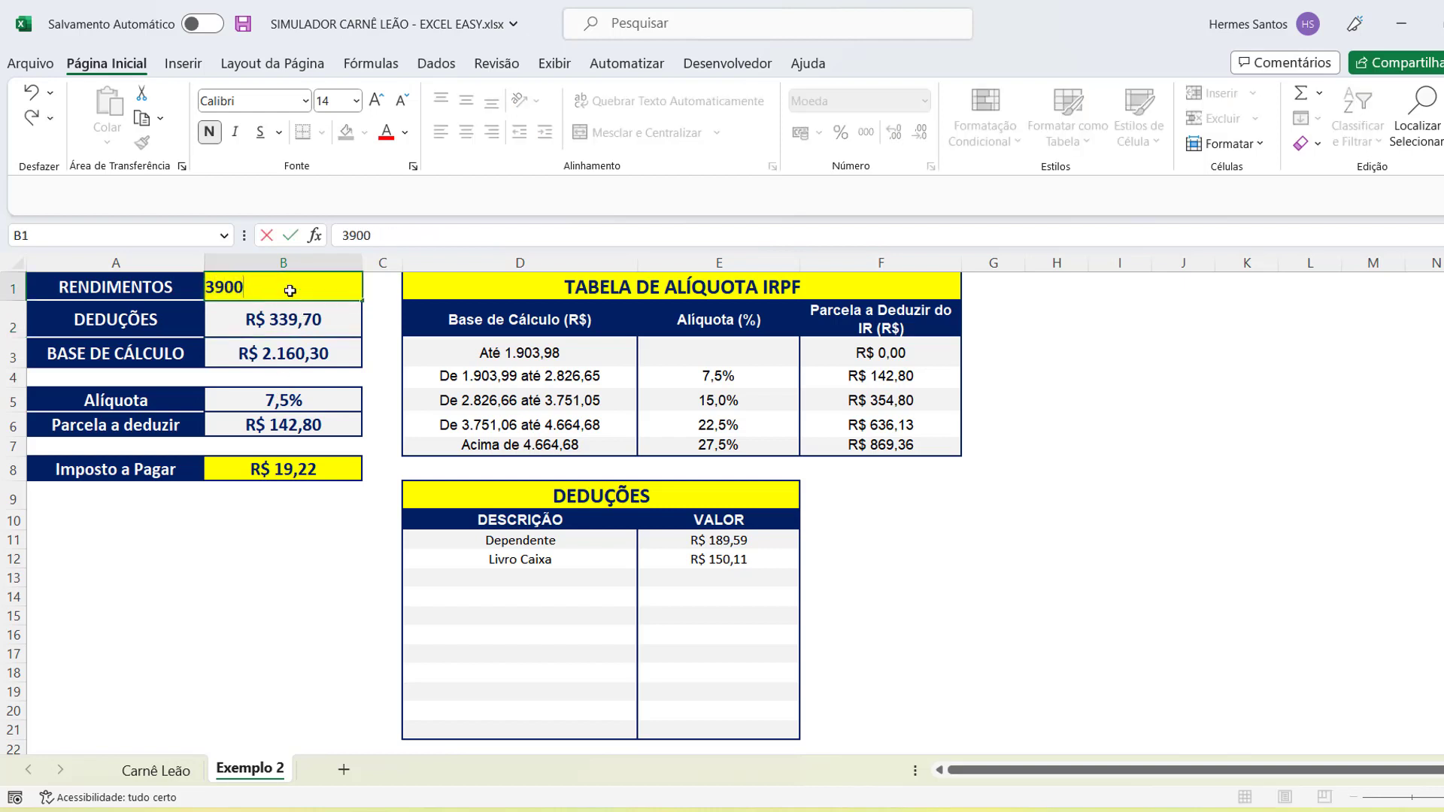
key("Return")
Change the RENDIMENTOS value in B1 to 8700 to test the simulator with a high income.
left_click(286, 288)
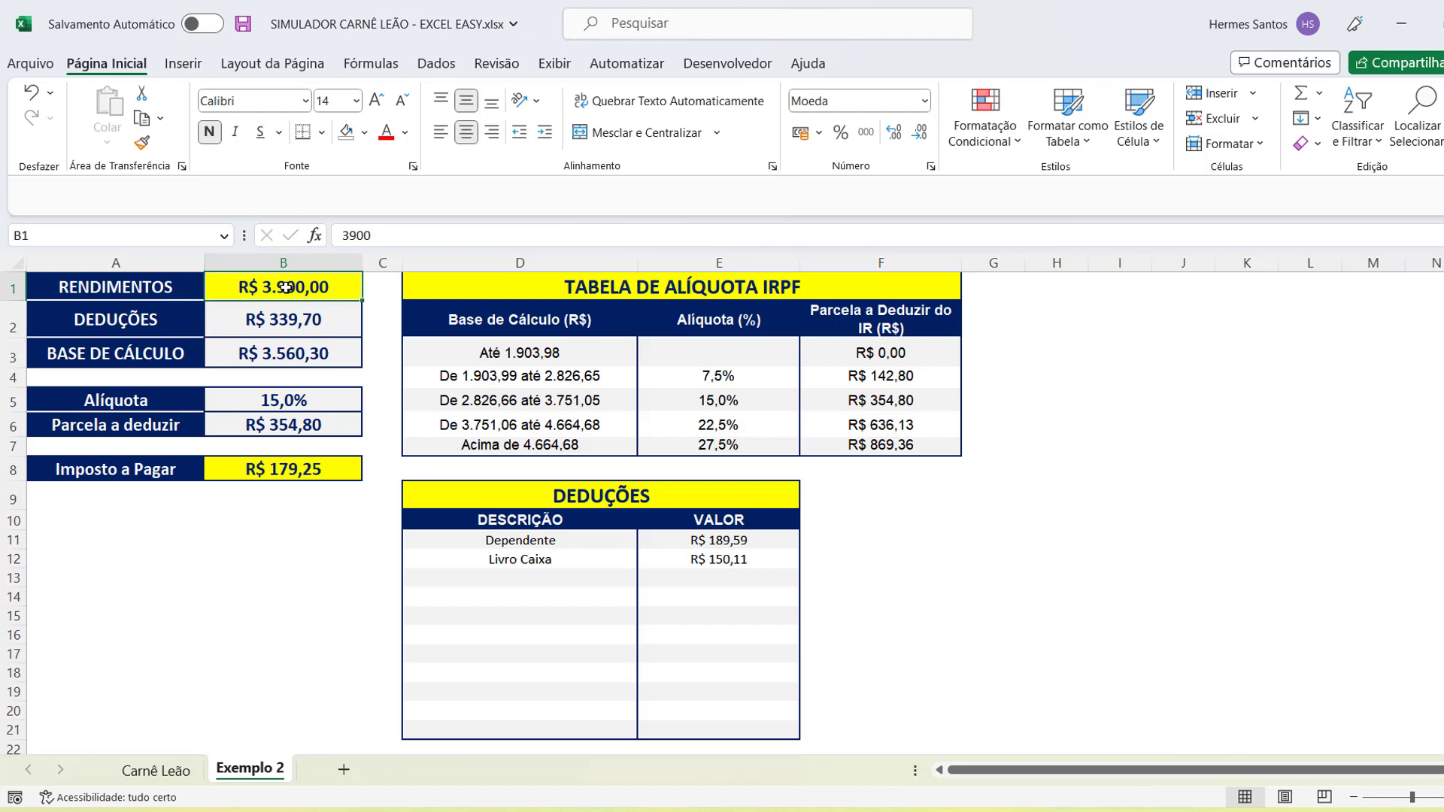
type("8700")
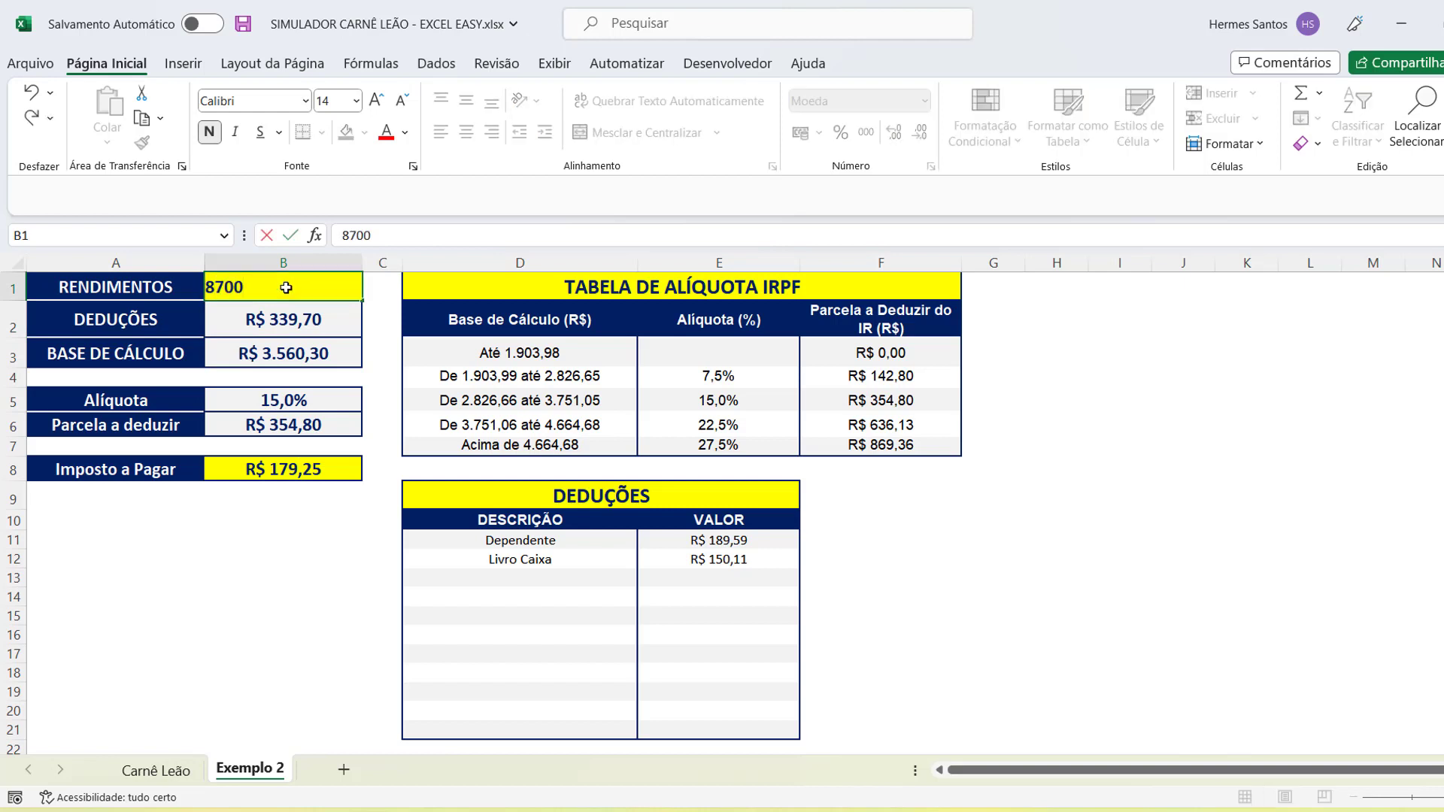
key("Return")
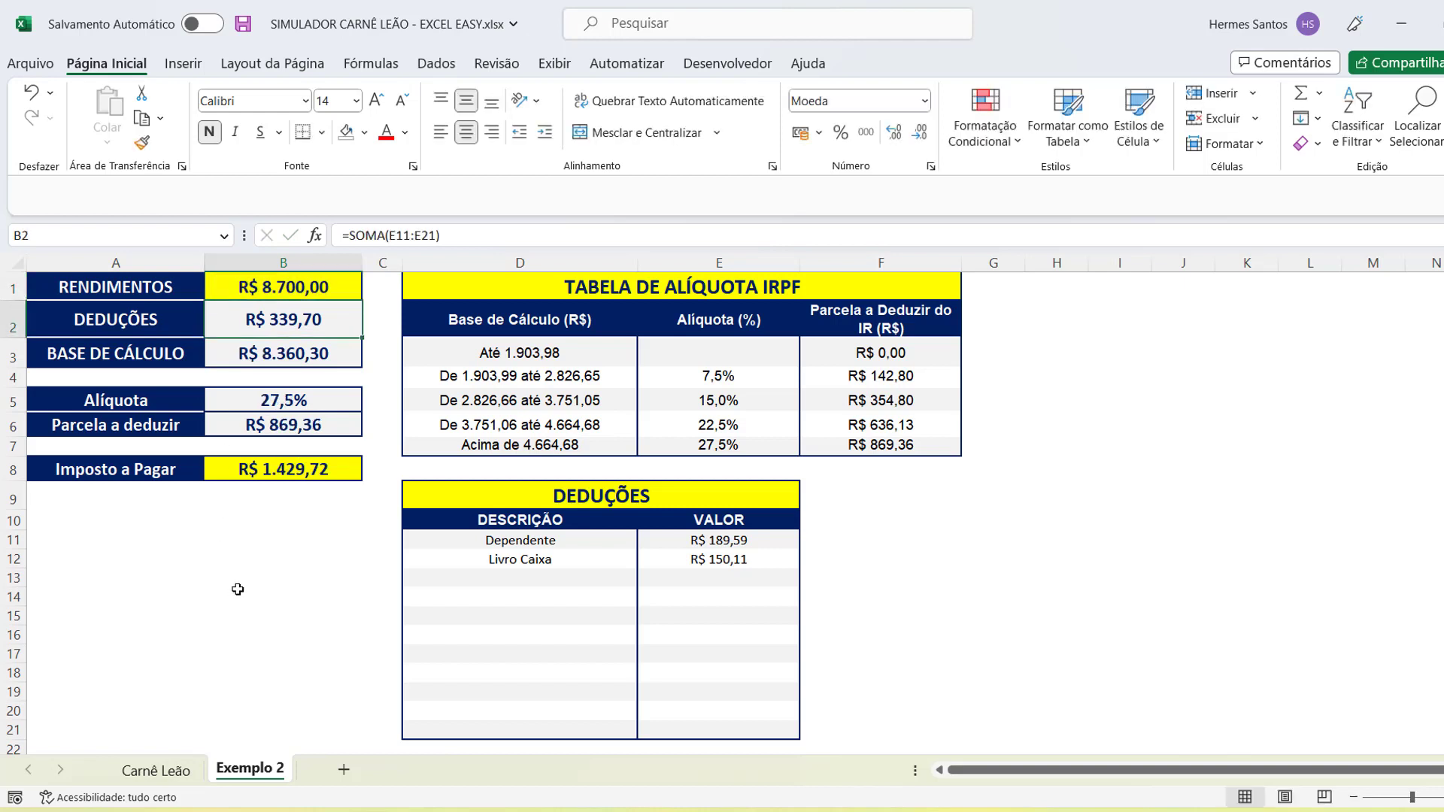